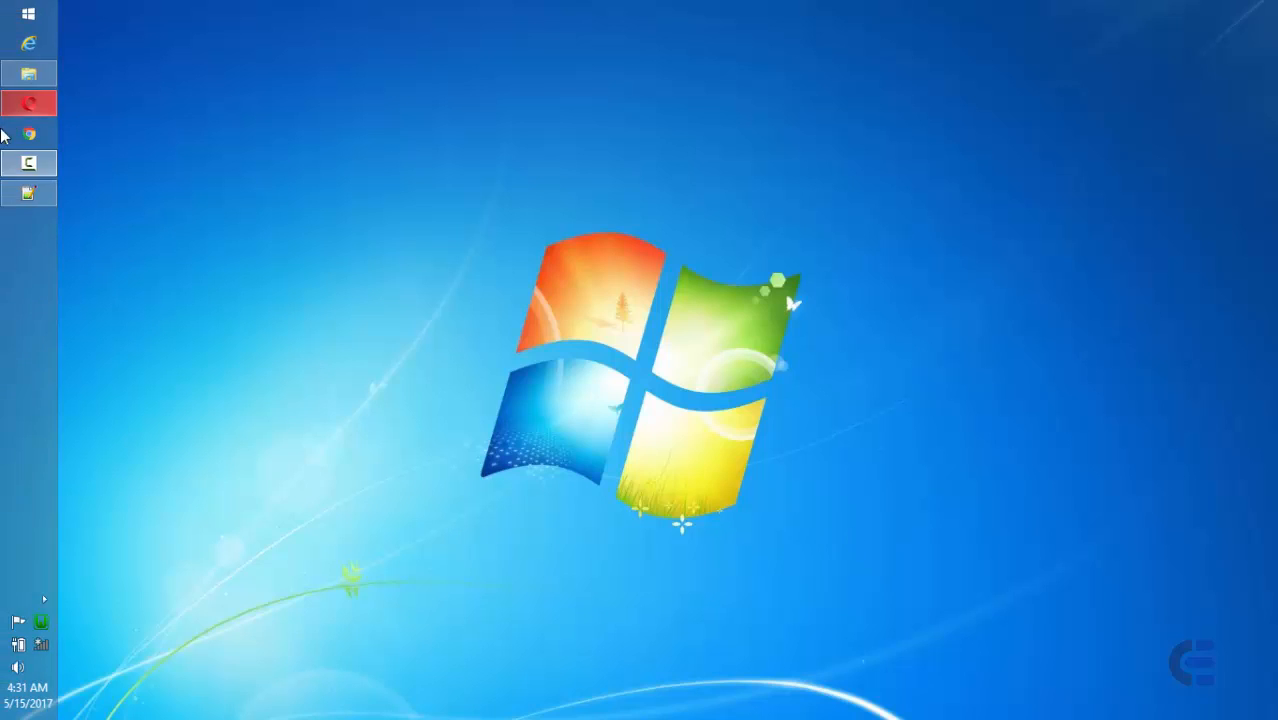
- Launch Opera from the taskbar to show the EDCARTECH site's Form Page
left_click(28, 107)
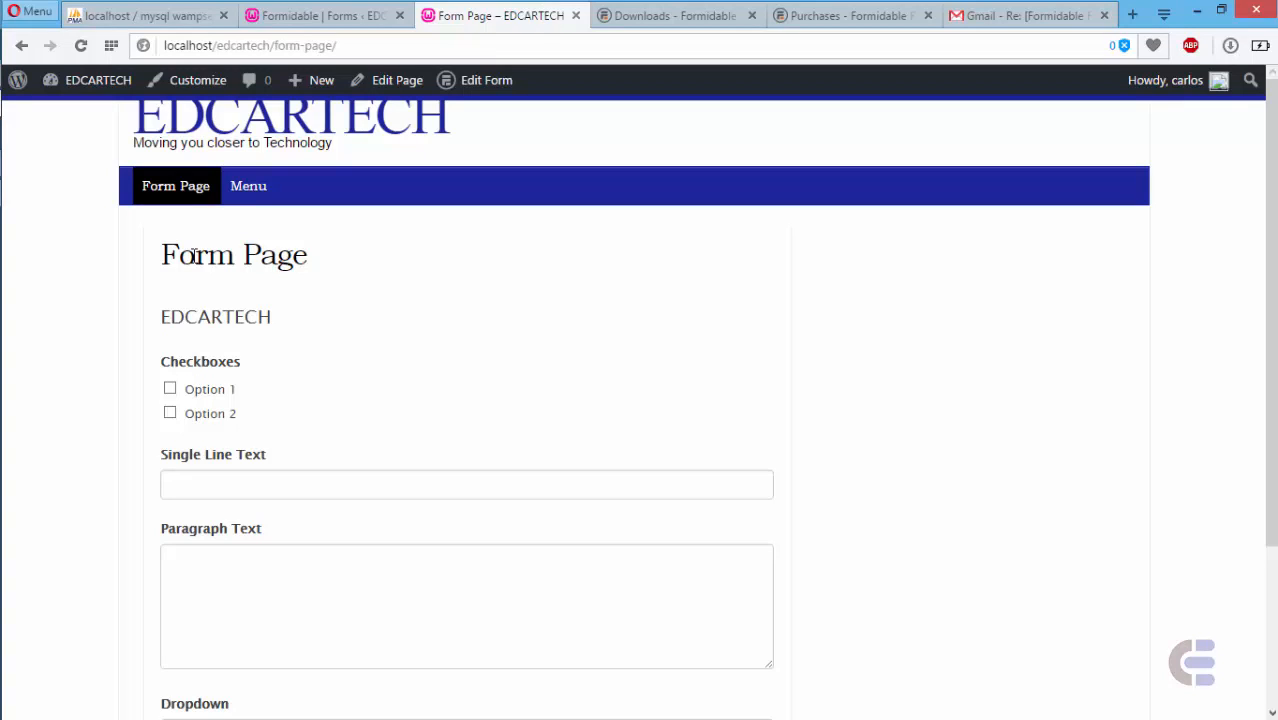
- Tick Option 1 and try the text fields and Dropdown, leaving the Dropdown blank
scroll(975, 432, "down", 3)
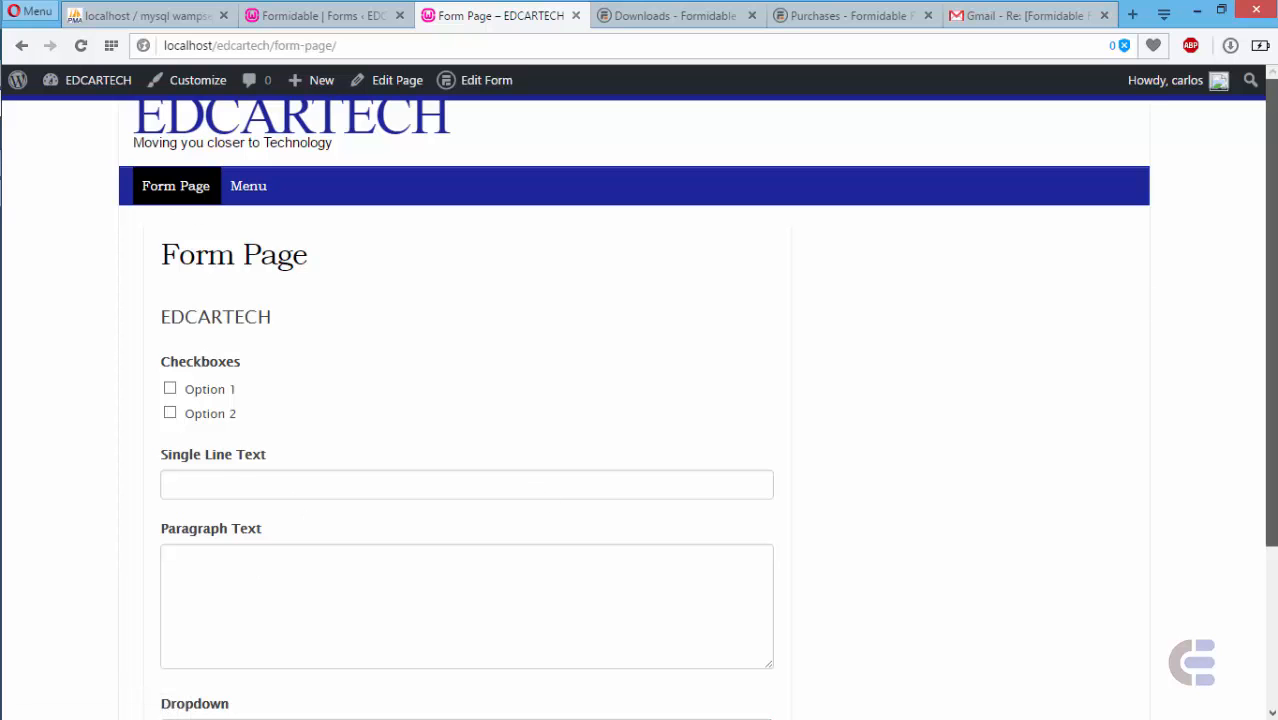
left_click_drag(1272, 350, 1272, 385)
left_click(171, 201)
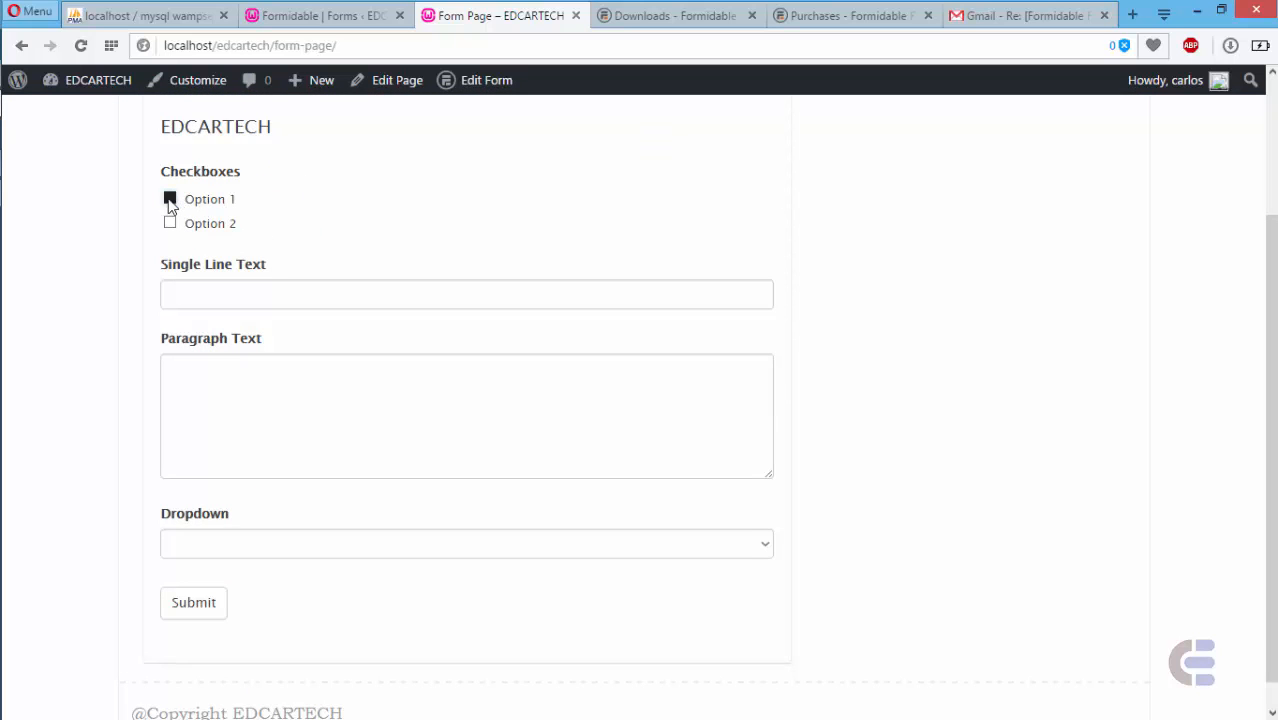
left_click(247, 296)
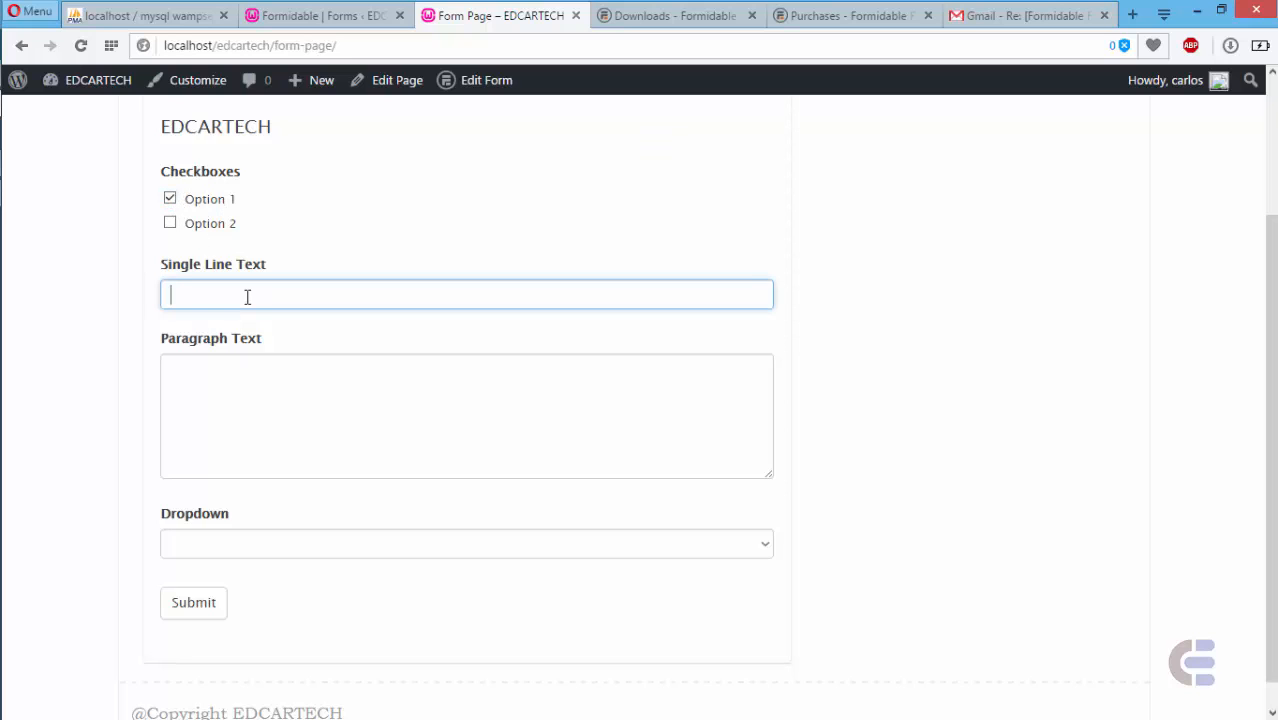
left_click(272, 374)
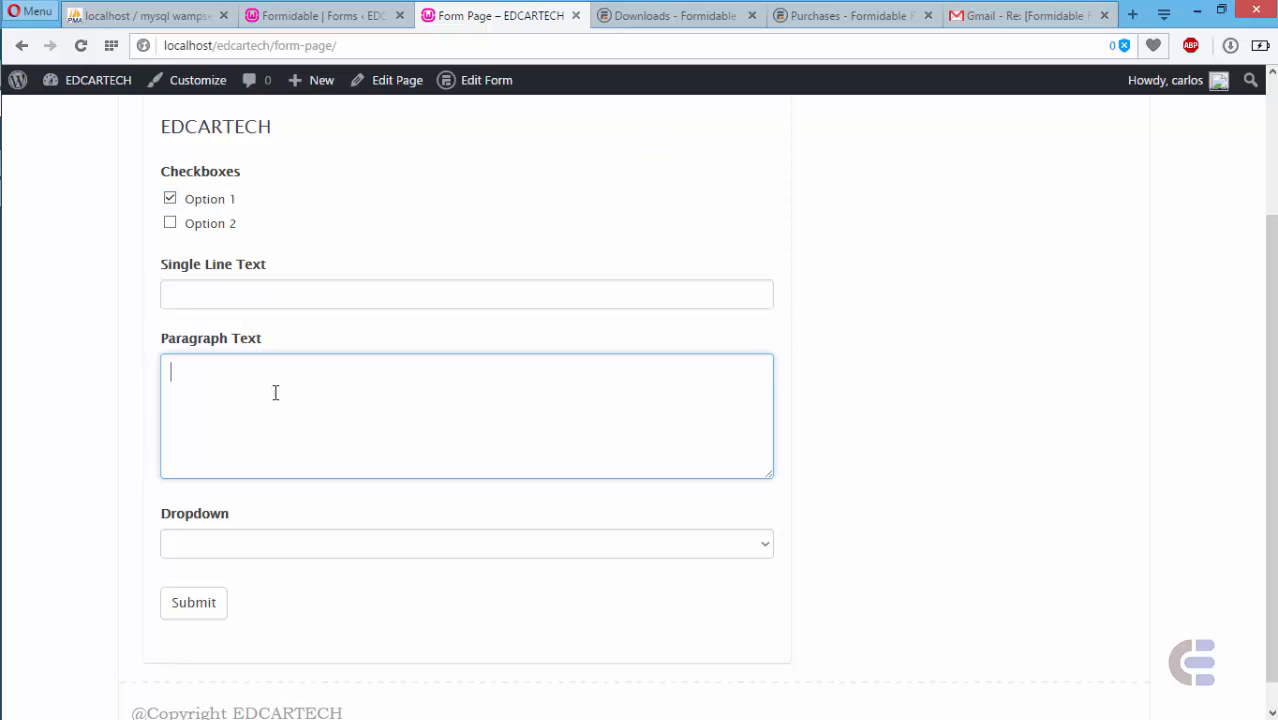
left_click(246, 545)
left_click(248, 548)
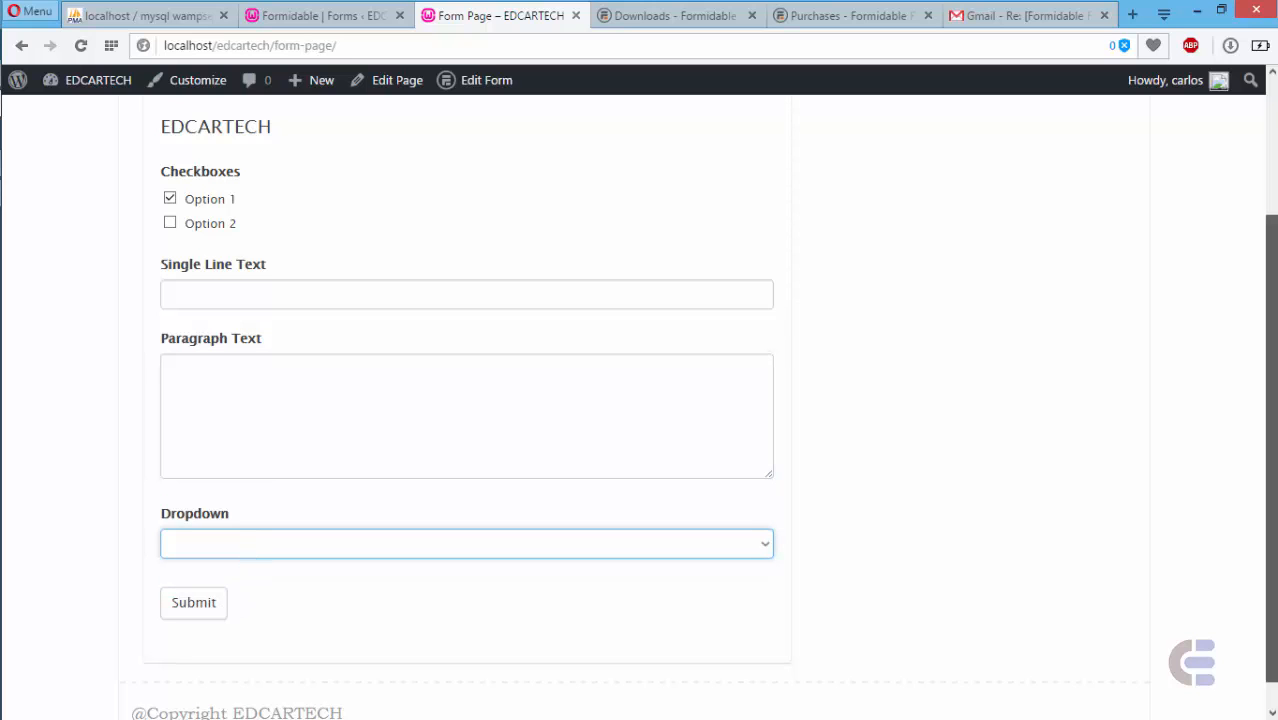
- Scroll through the form, then switch to the Formidable Forms account Downloads page
scroll(492, 249, "up", 2)
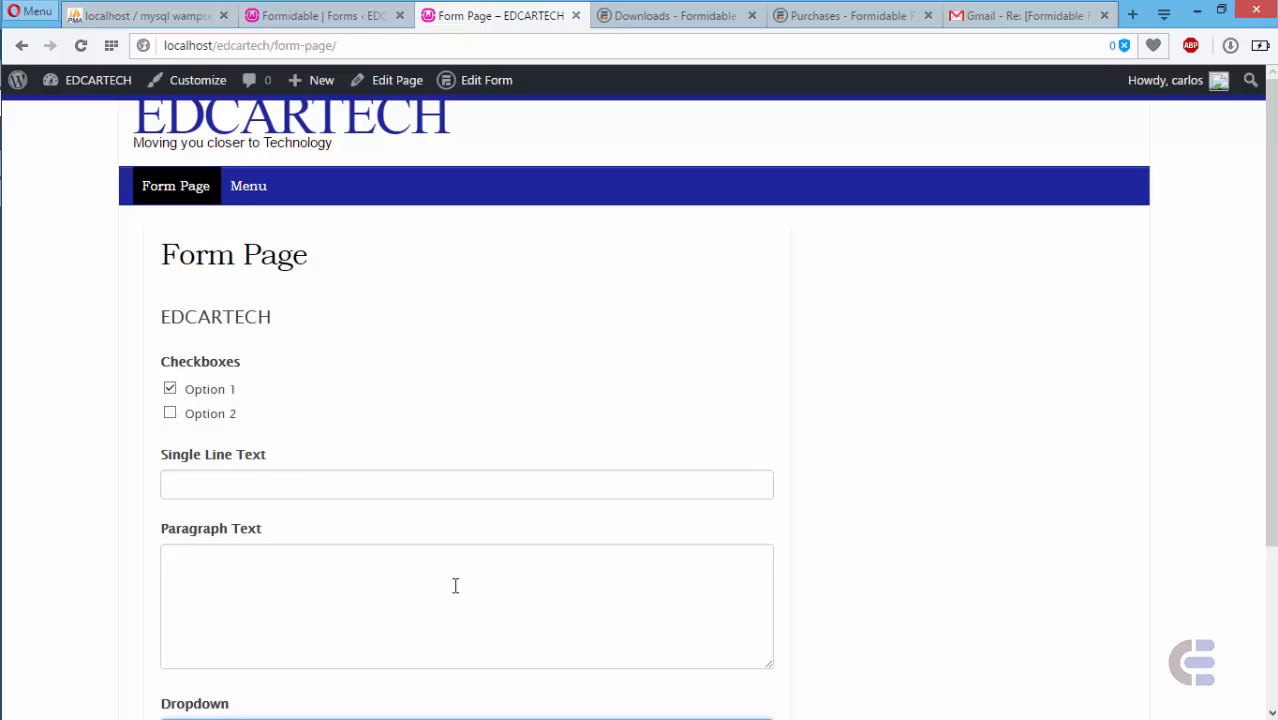
scroll(600, 436, "down", 2)
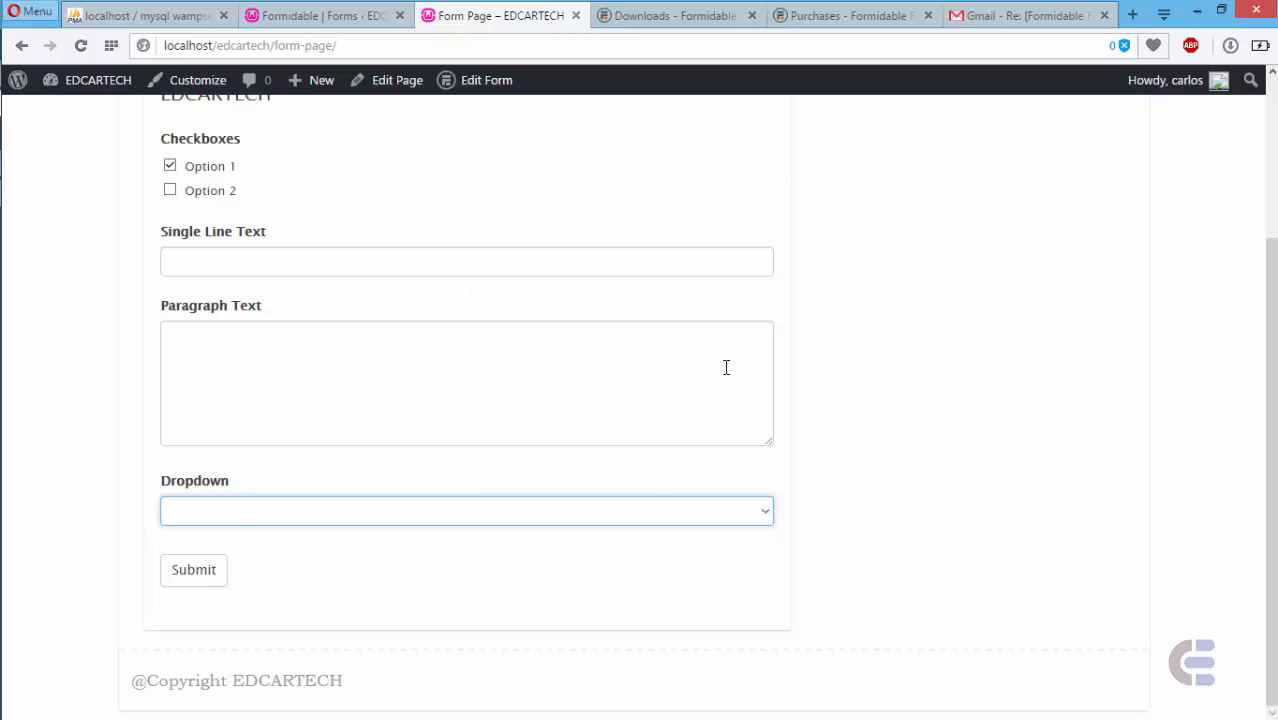
scroll(463, 375, "up", 2)
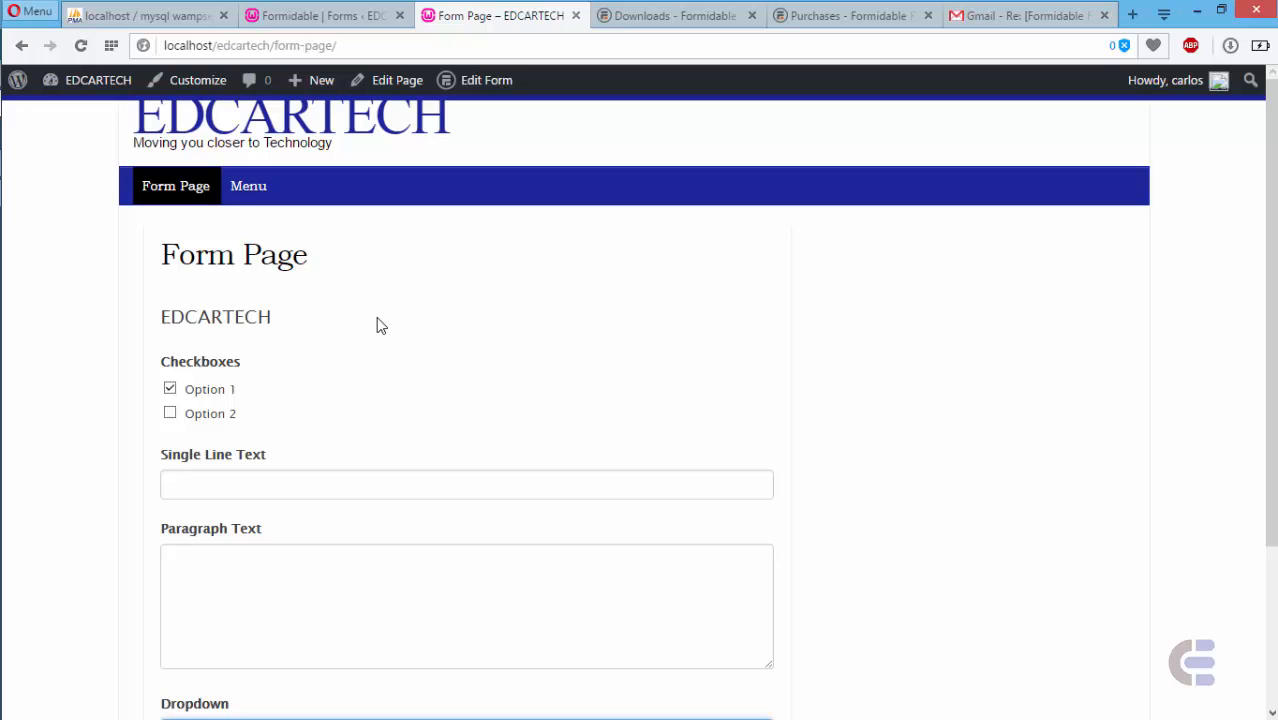
left_click(683, 16)
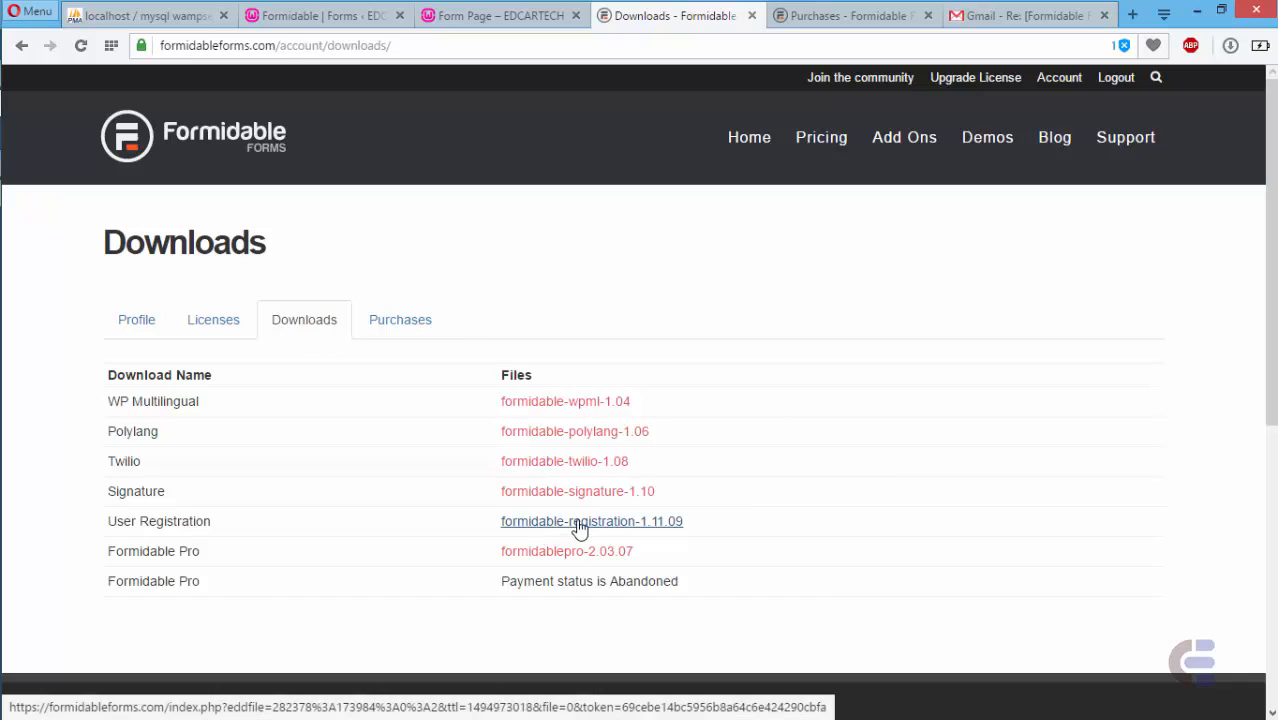
mouse_move(3, 192)
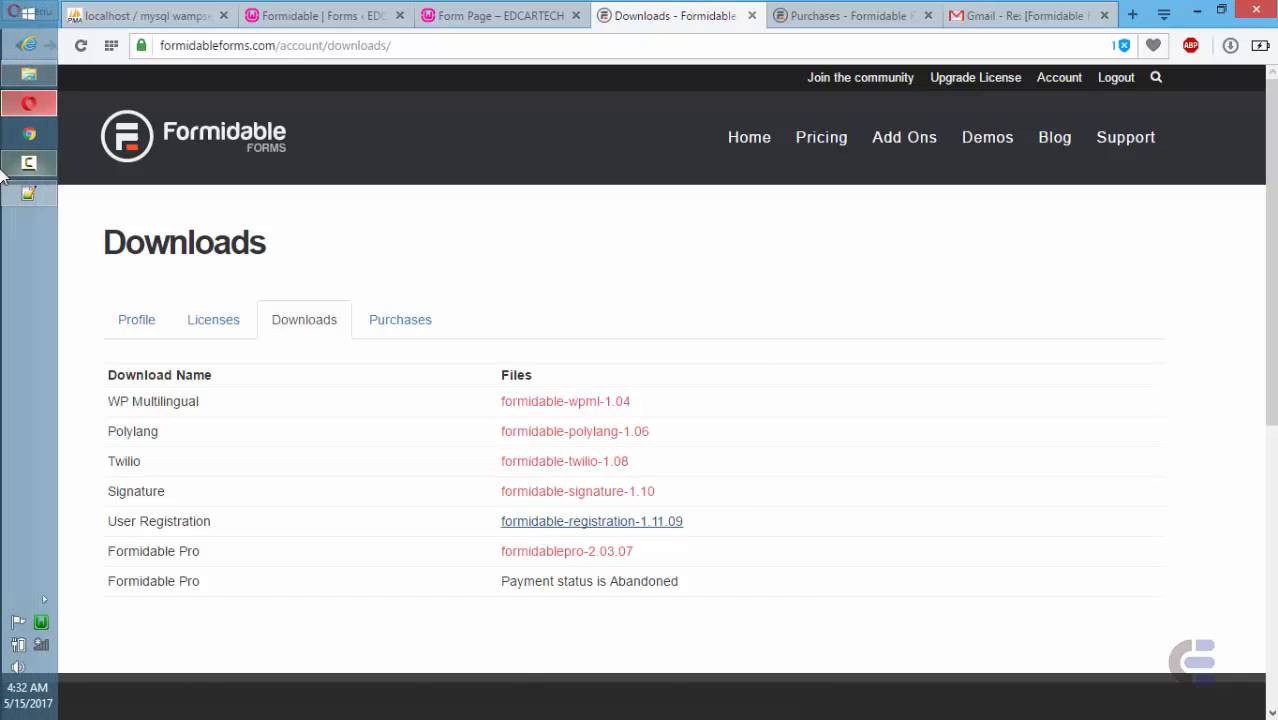
- Open the Plugins download folder in File Explorer and select the formidable-registration-1.11.09 zip
left_click(28, 72)
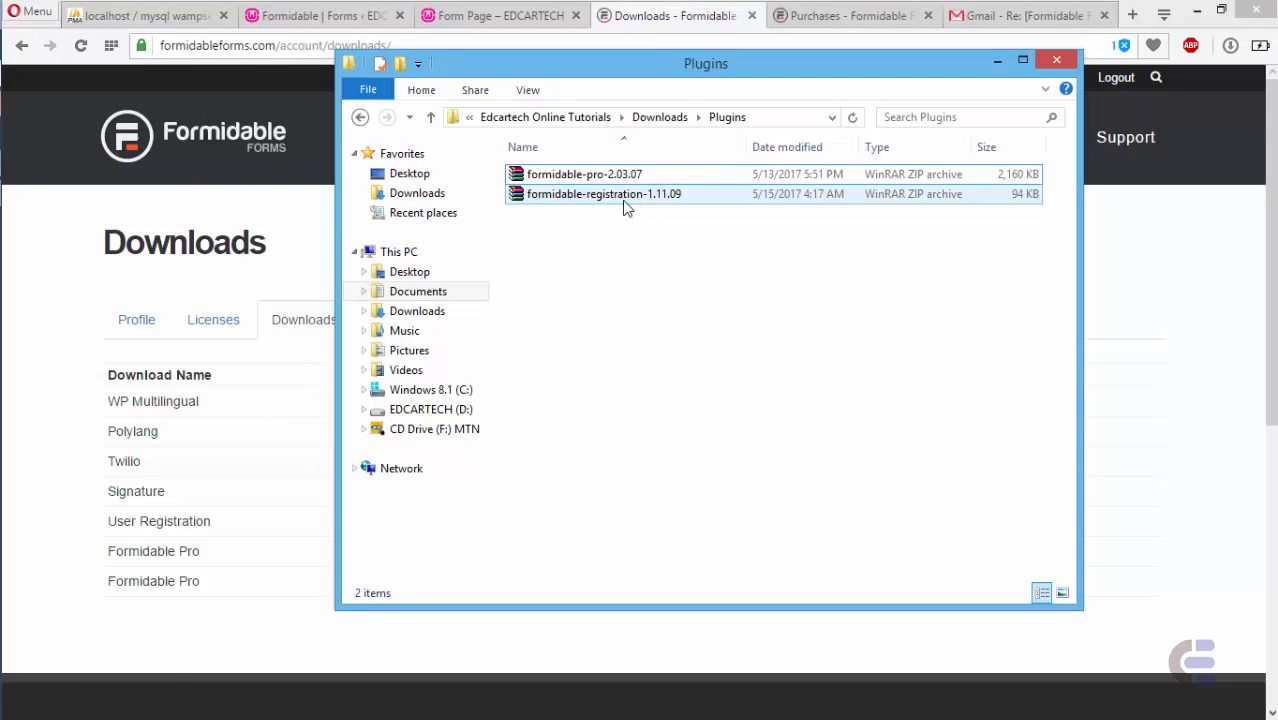
left_click(598, 180)
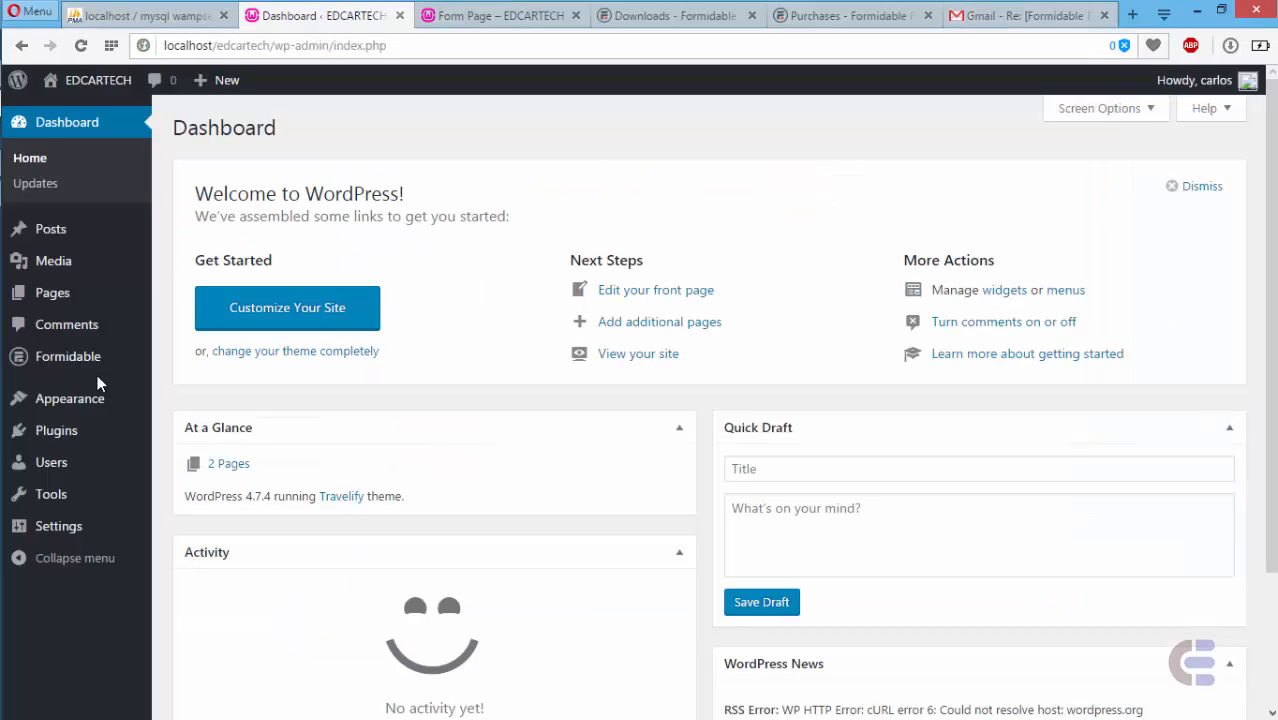
- Go to Plugins > Add New and reveal the Upload Plugin zip uploader
left_click(55, 440)
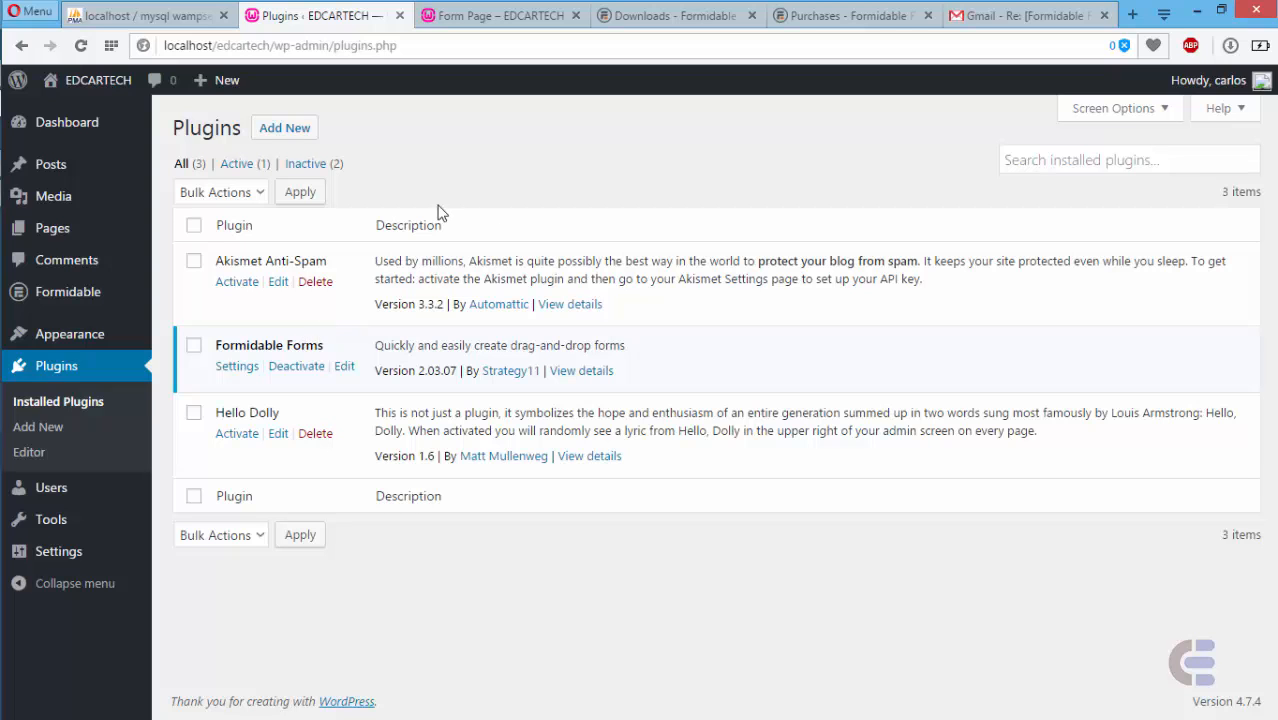
left_click(285, 129)
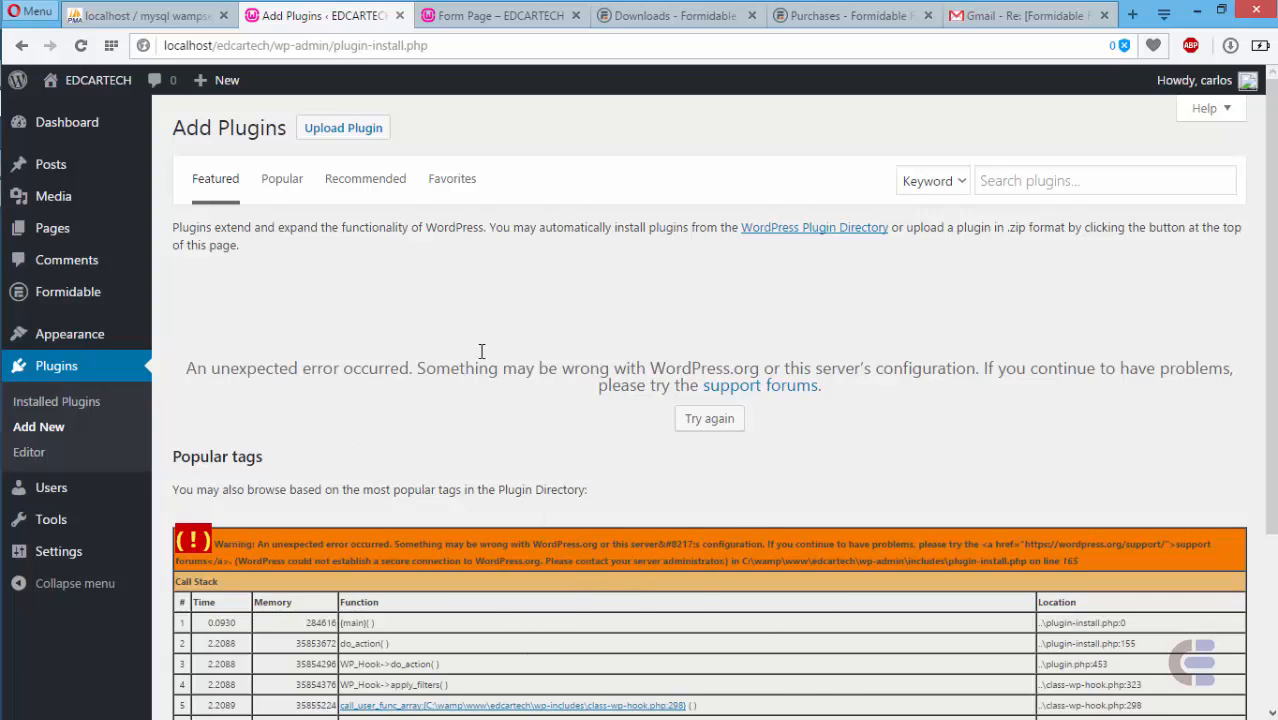
left_click(343, 128)
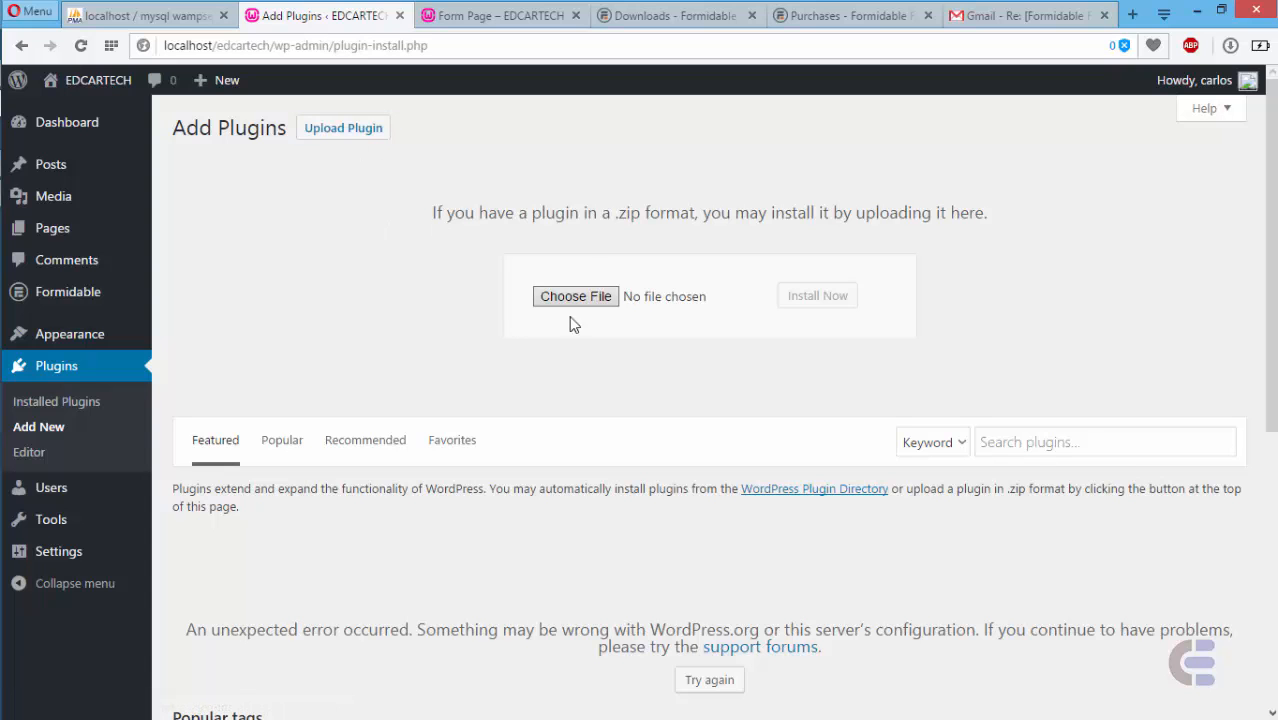
- Upload and install formidable-registration-1.11.09.zip, then activate Formidable Registration in the Plugins list
left_click(598, 296)
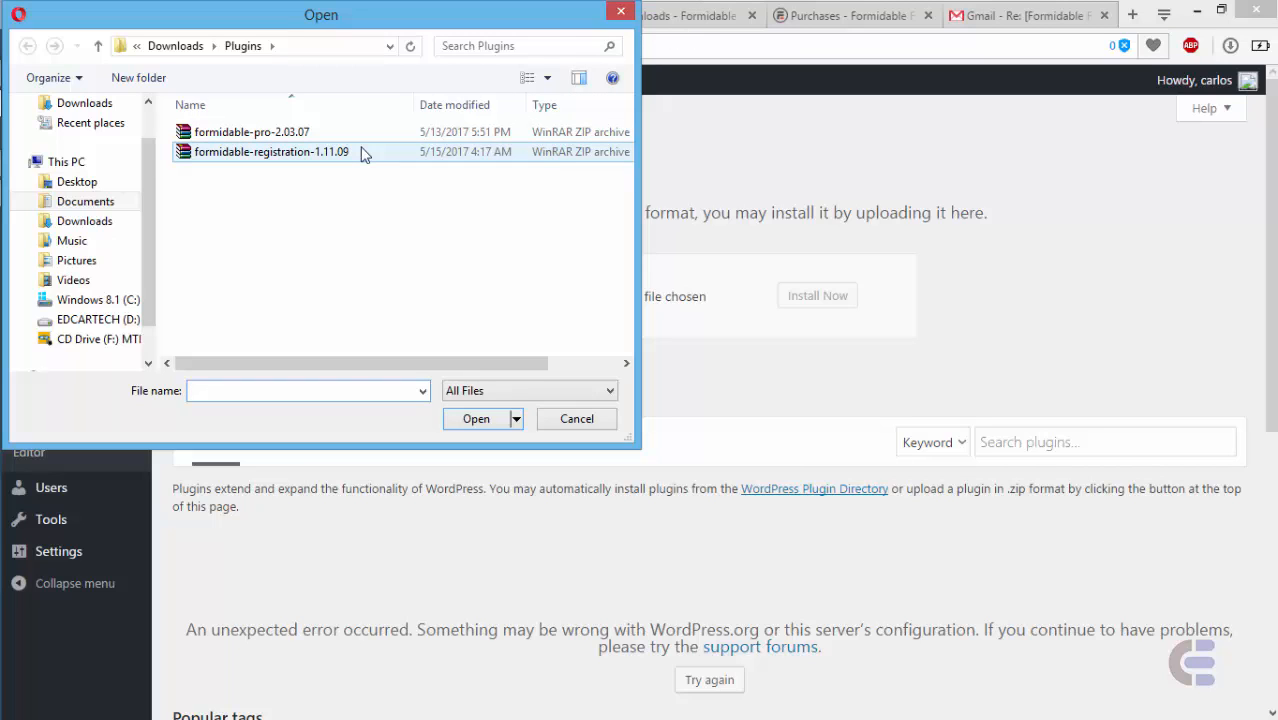
left_click(270, 154)
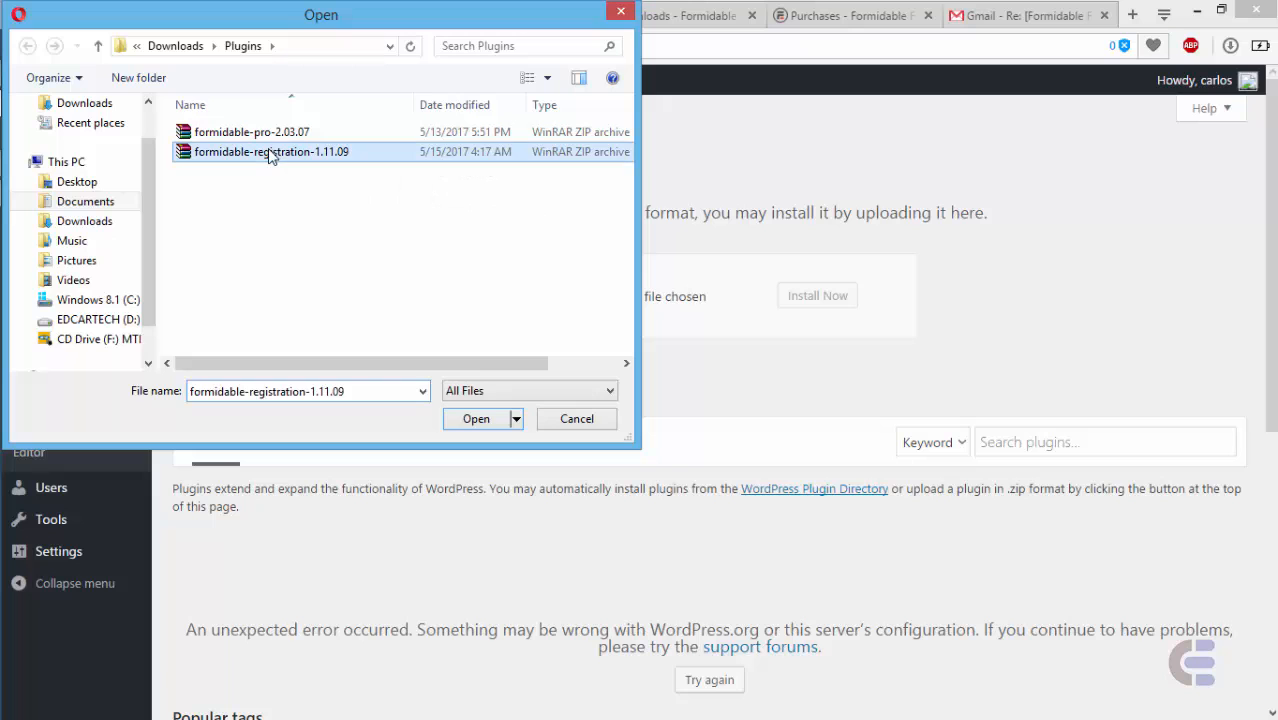
left_click(470, 420)
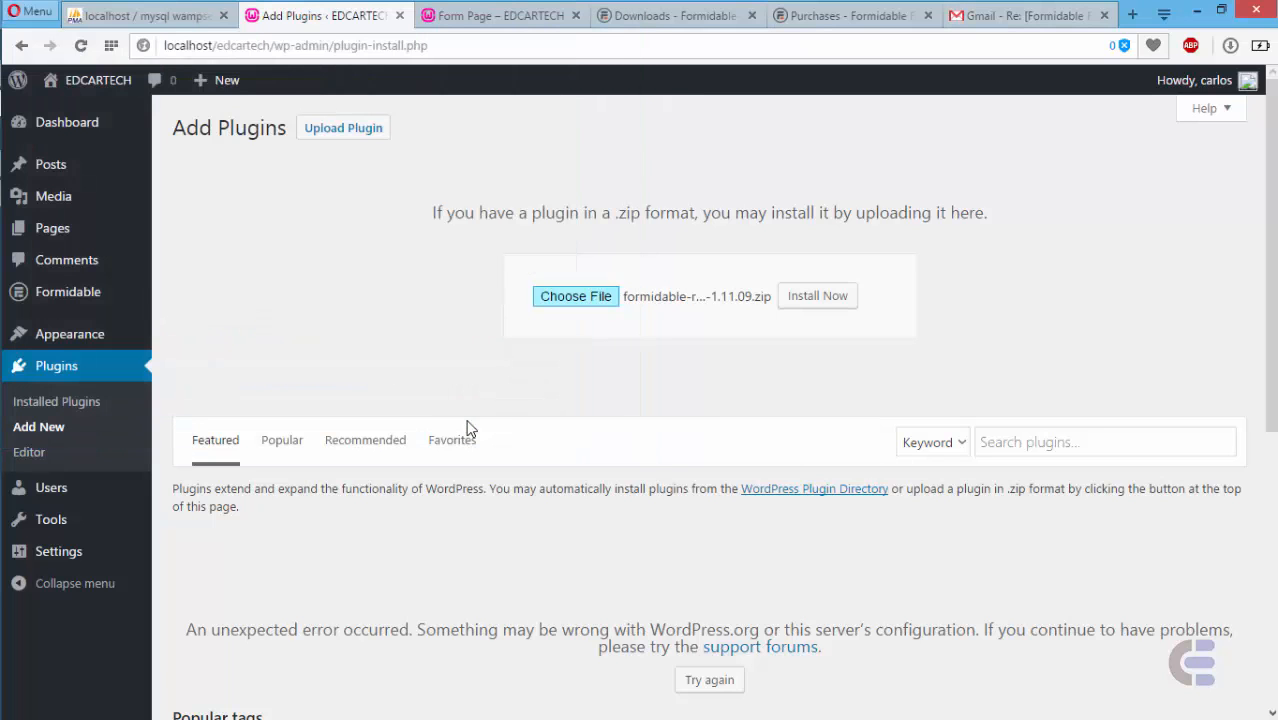
left_click(818, 296)
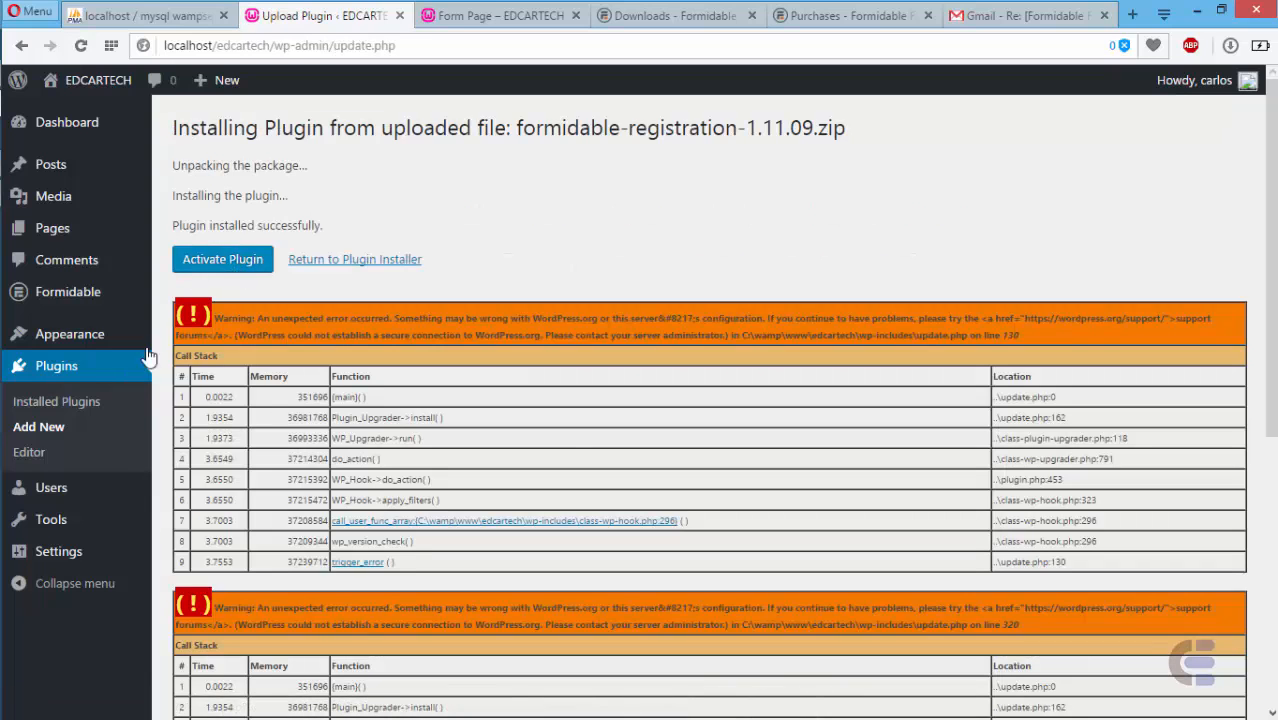
left_click(60, 372)
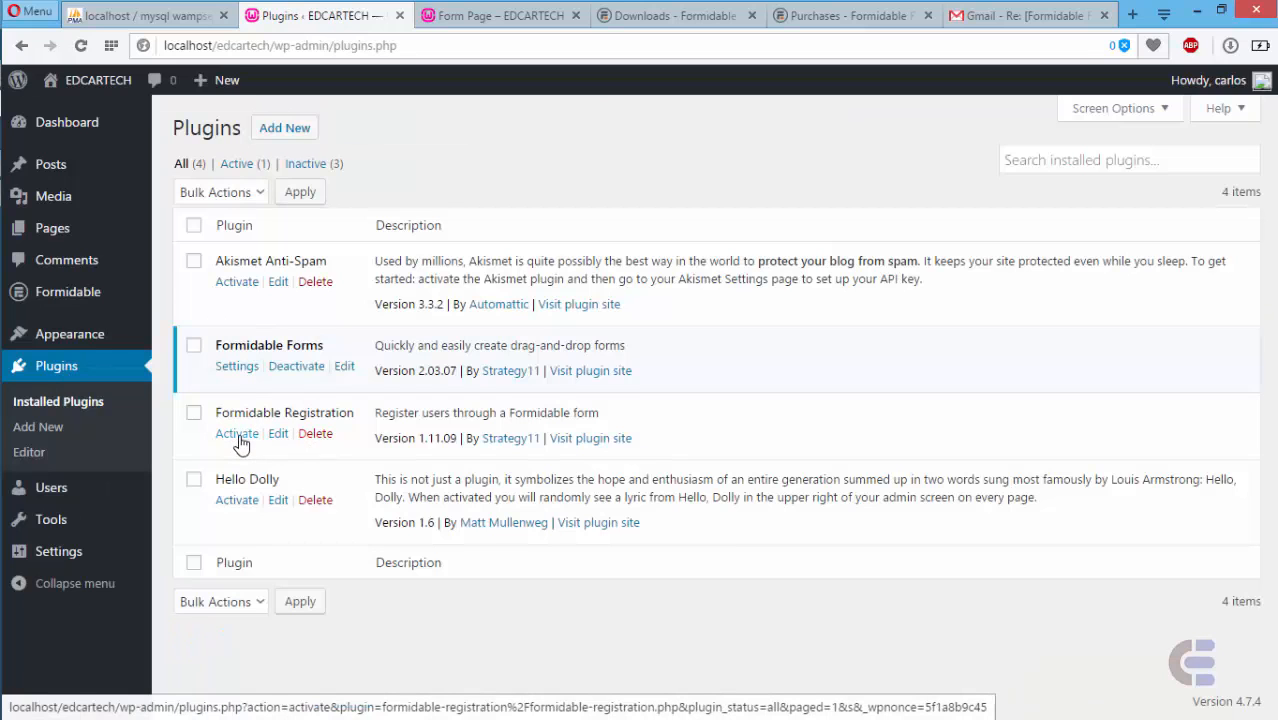
left_click(238, 436)
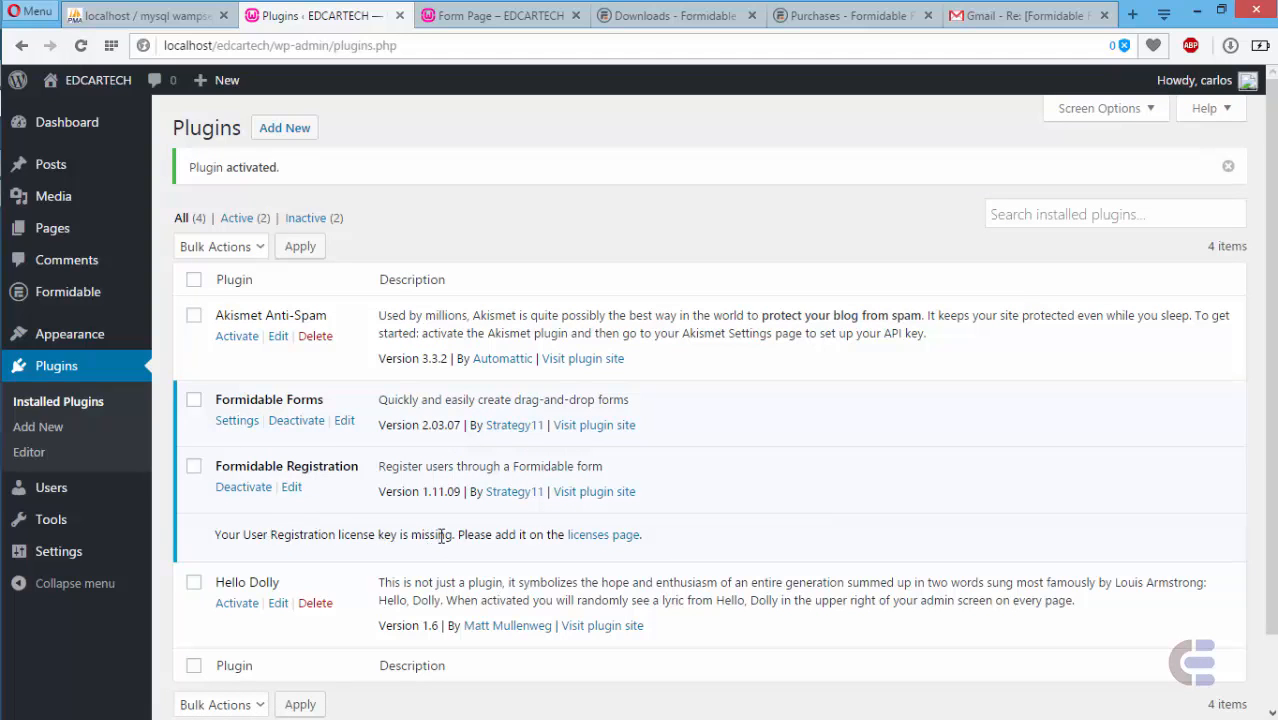
- In Formidable Global Settings > Plugin Licenses, enter the User Registration license key from the account page
mouse_move(84, 290)
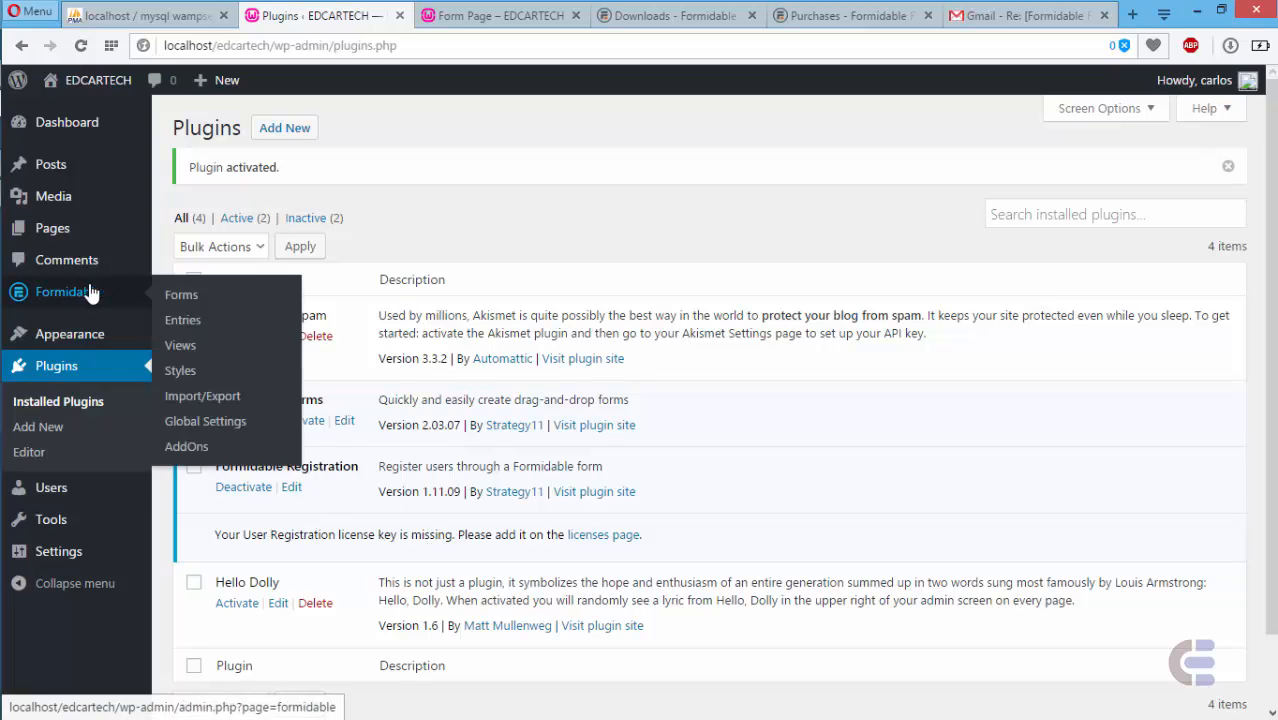
left_click(199, 425)
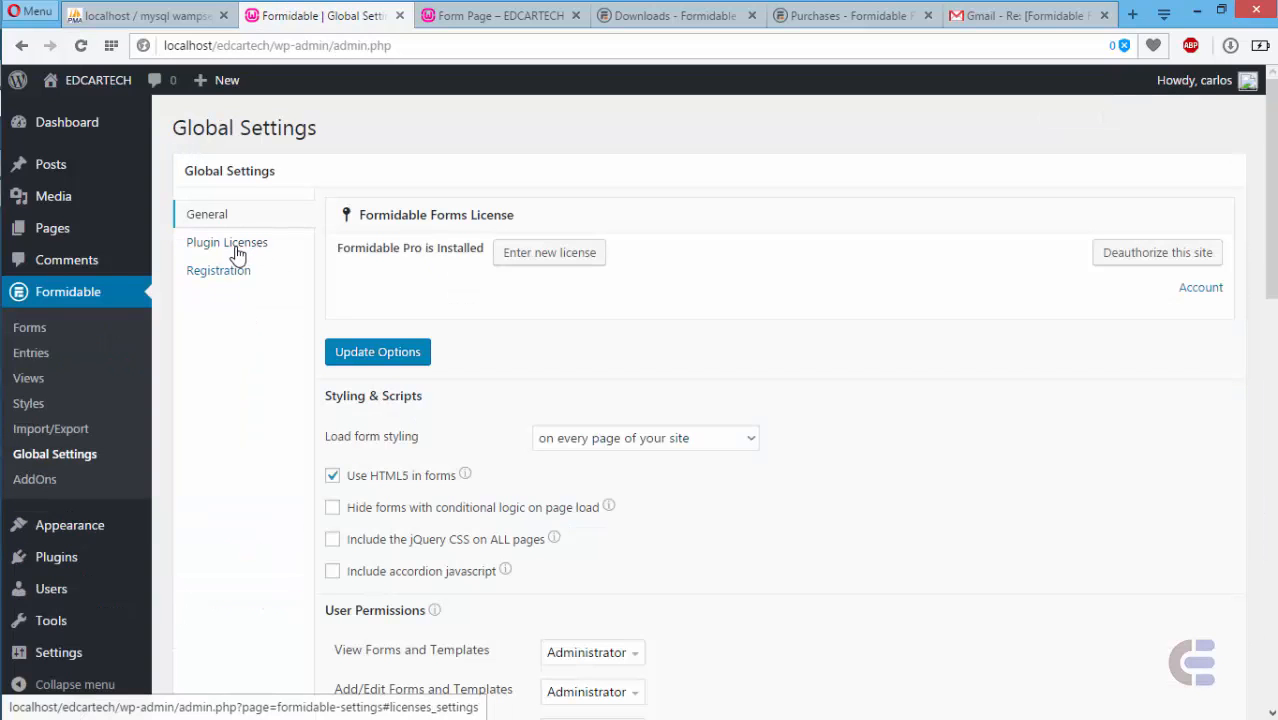
left_click(237, 256)
left_click(628, 258)
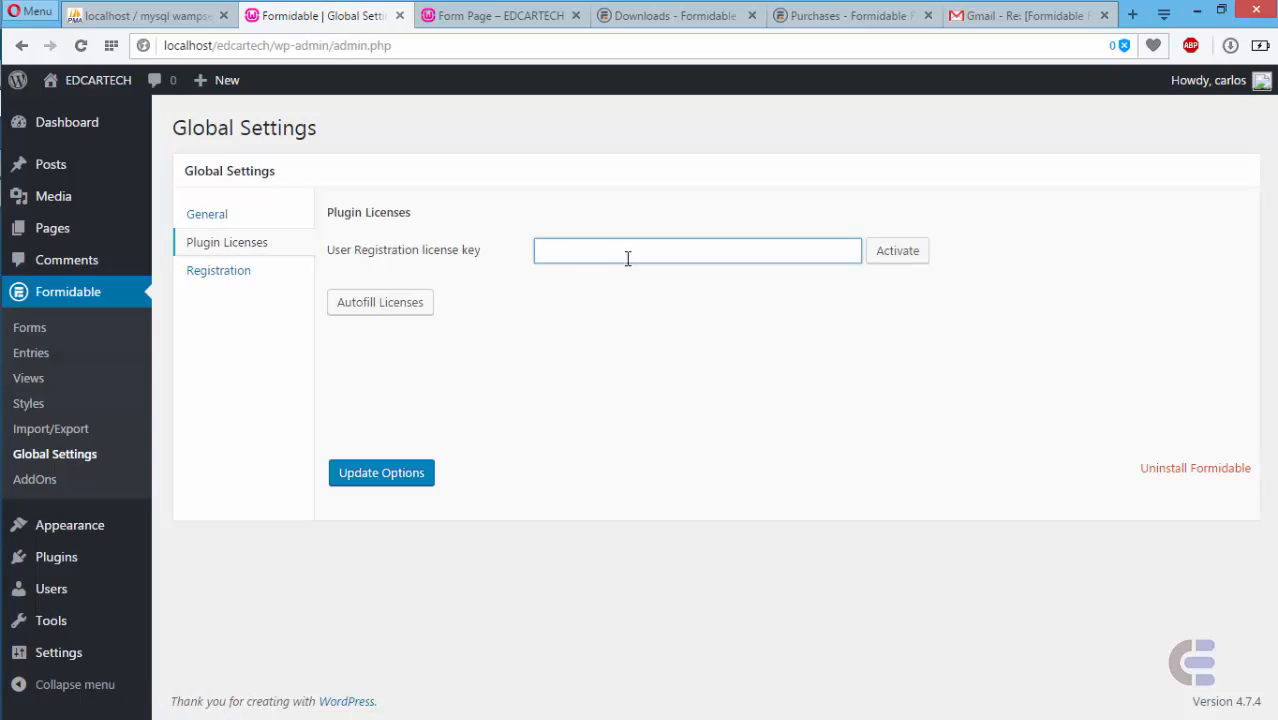
left_click(639, 18)
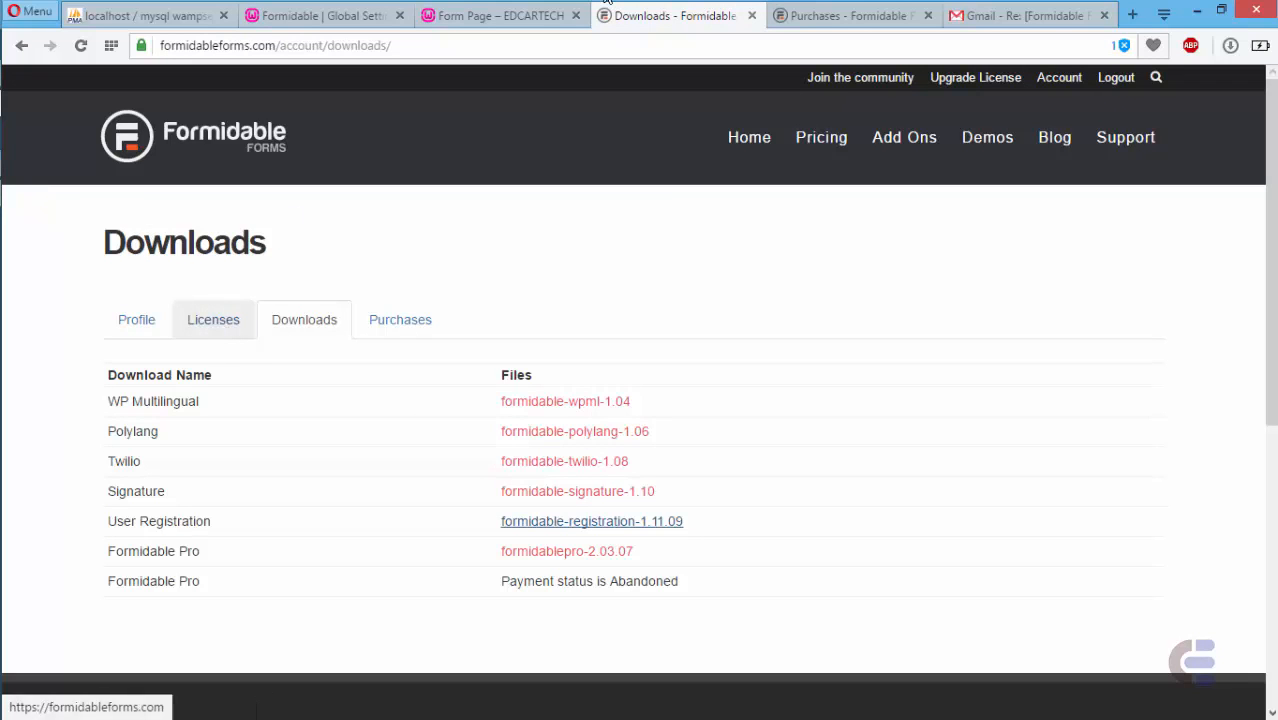
left_click(350, 14)
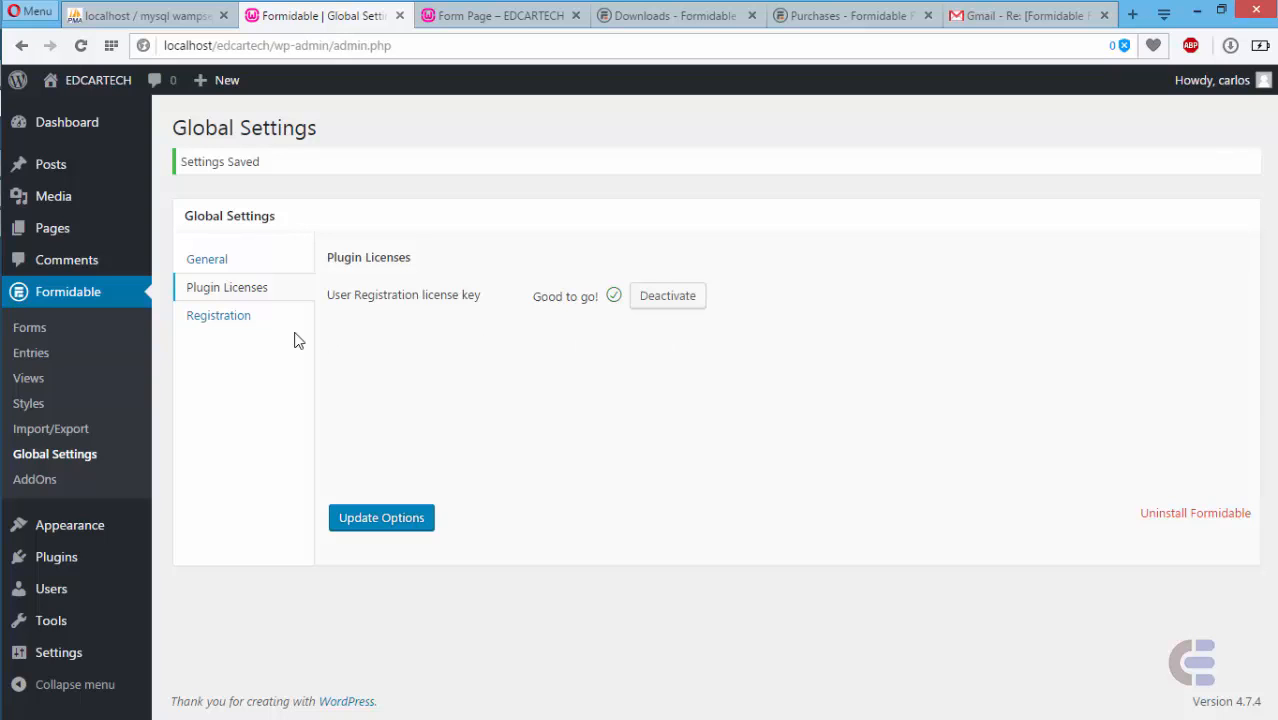
- From Formidable's Forms list, glance at the EDCARTECH form, then open Users & Members Registration Form for editing
left_click(40, 330)
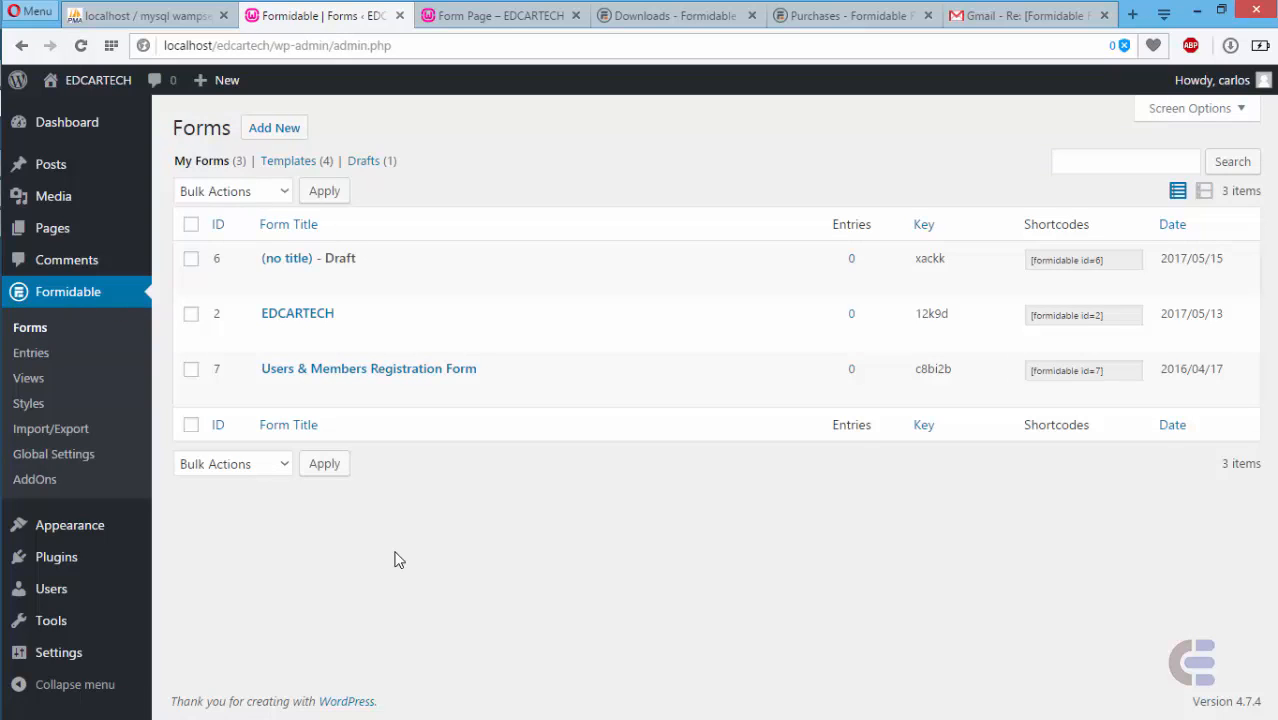
mouse_move(314, 343)
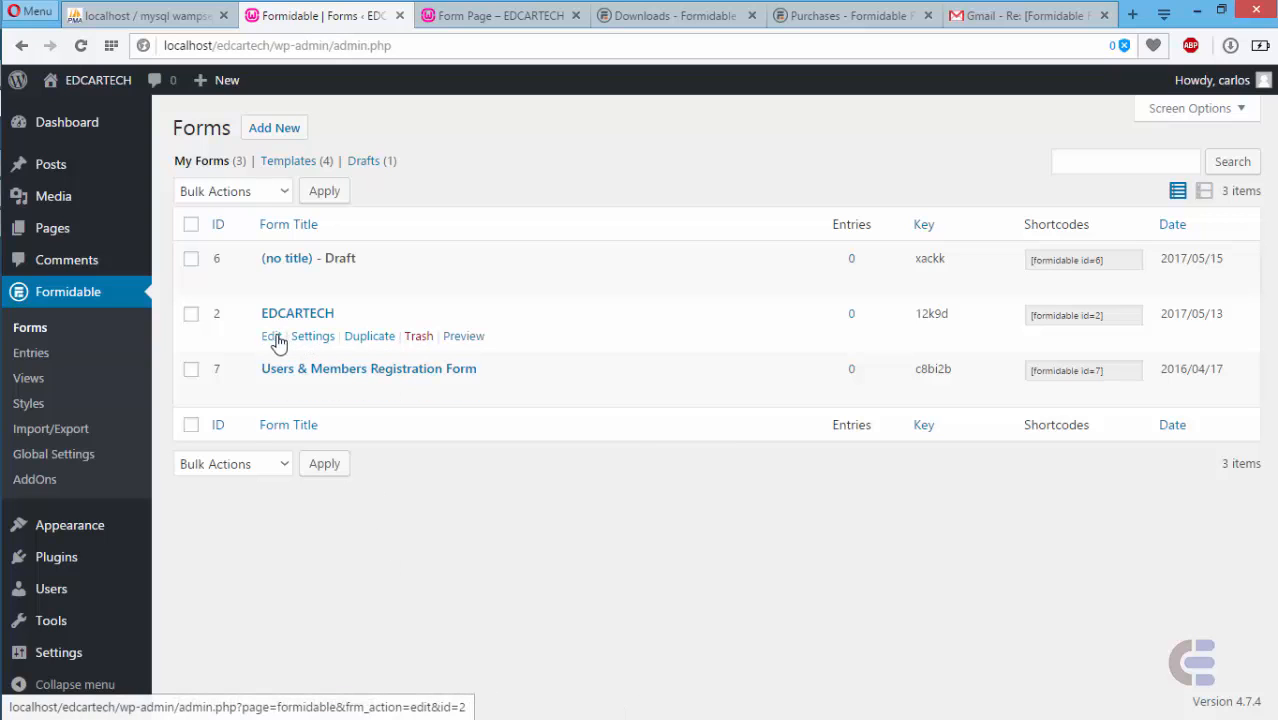
left_click(270, 338)
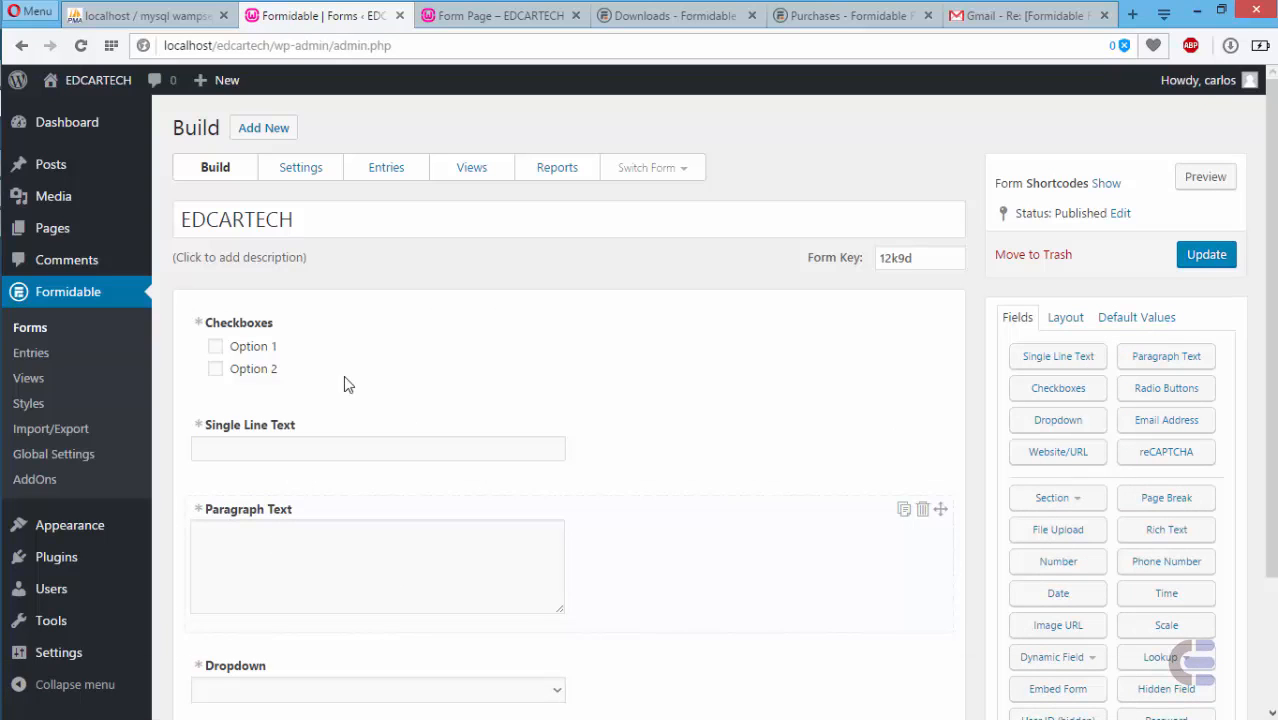
left_click(31, 329)
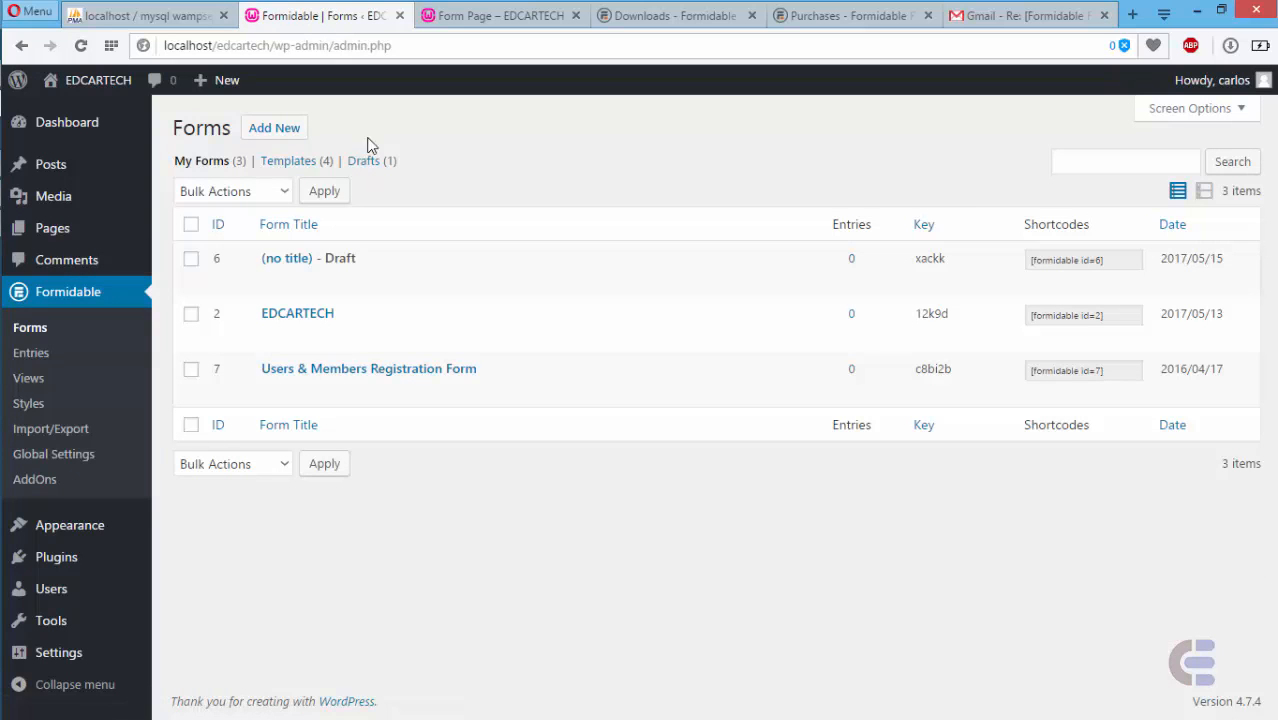
mouse_move(276, 397)
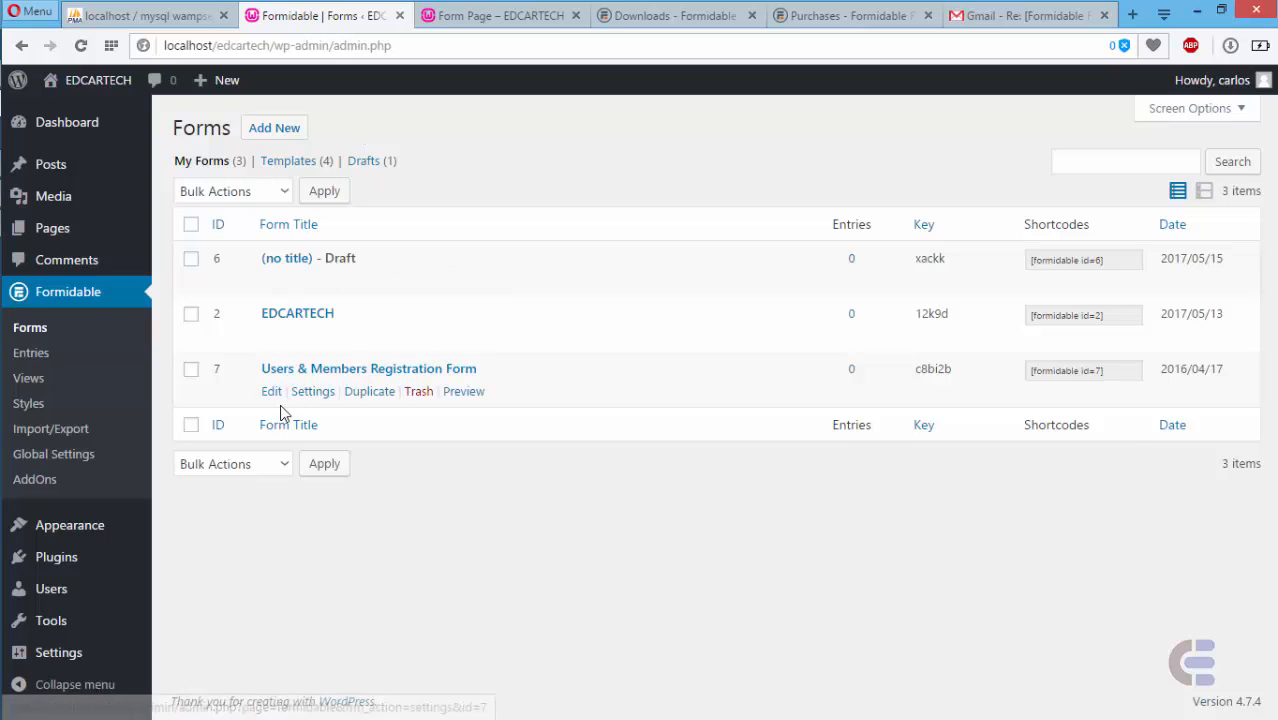
left_click(272, 393)
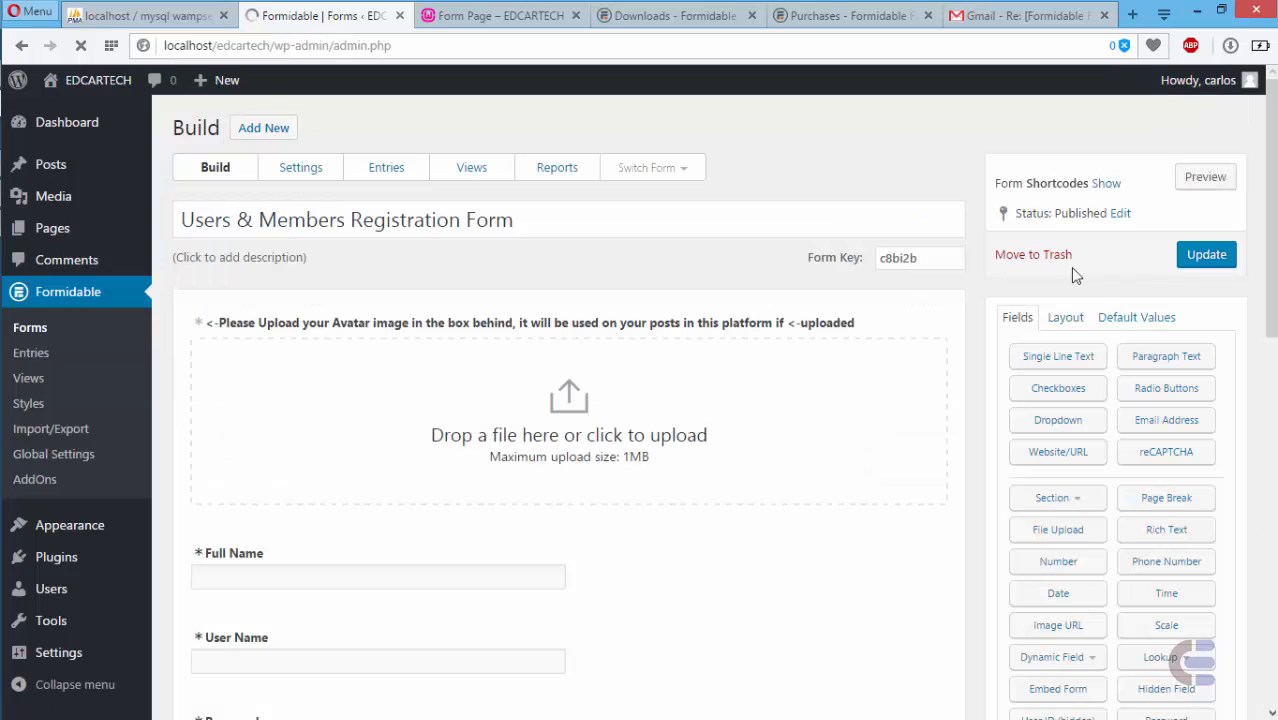
scroll(864, 324, "down", 2)
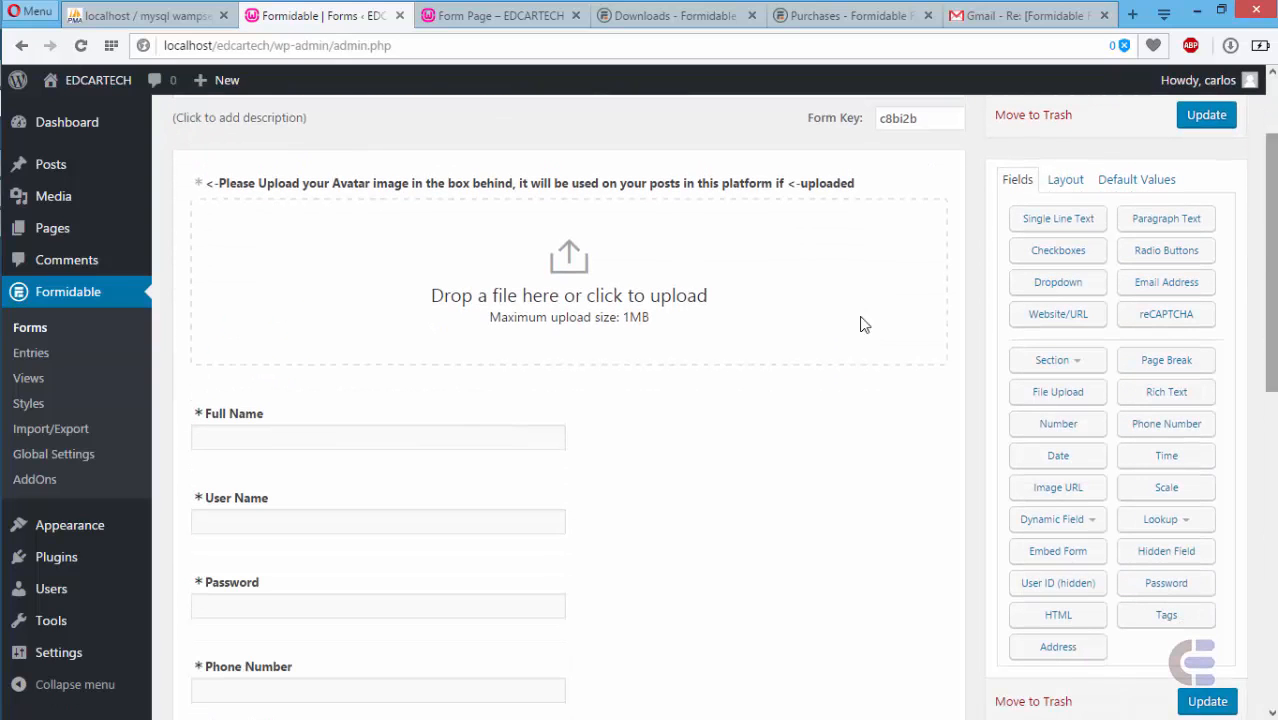
left_click(746, 334)
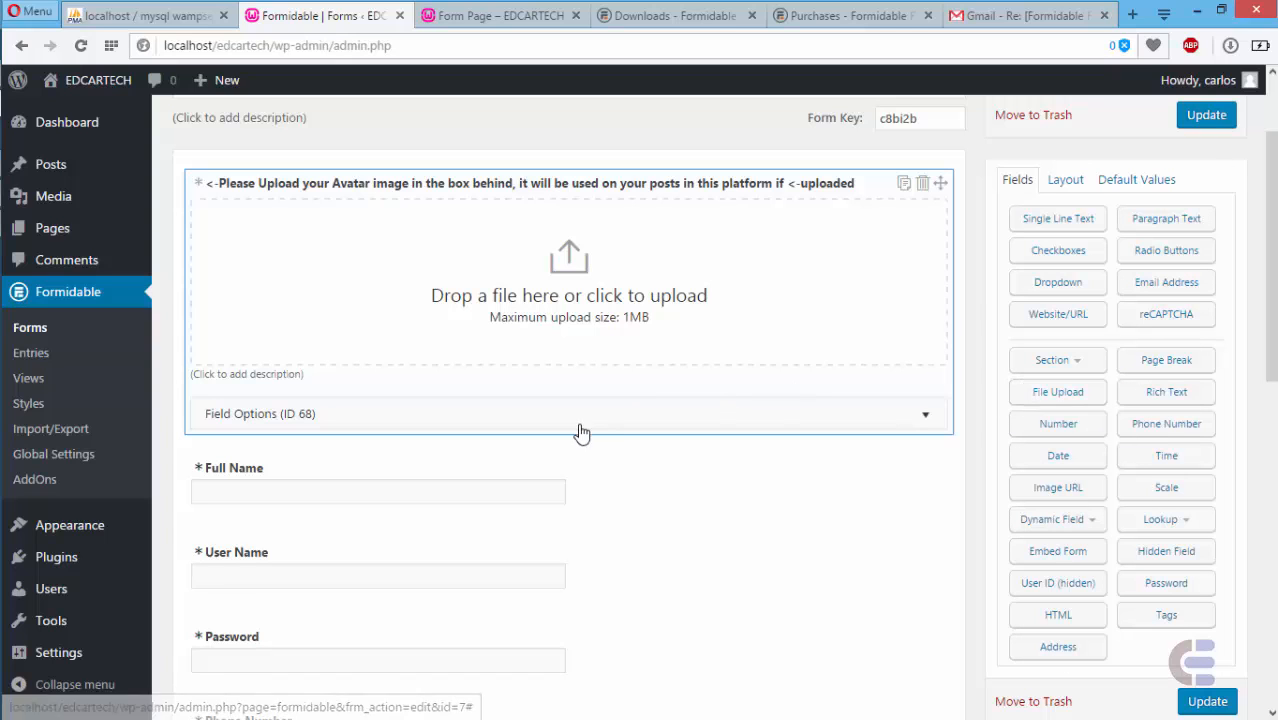
left_click(546, 420)
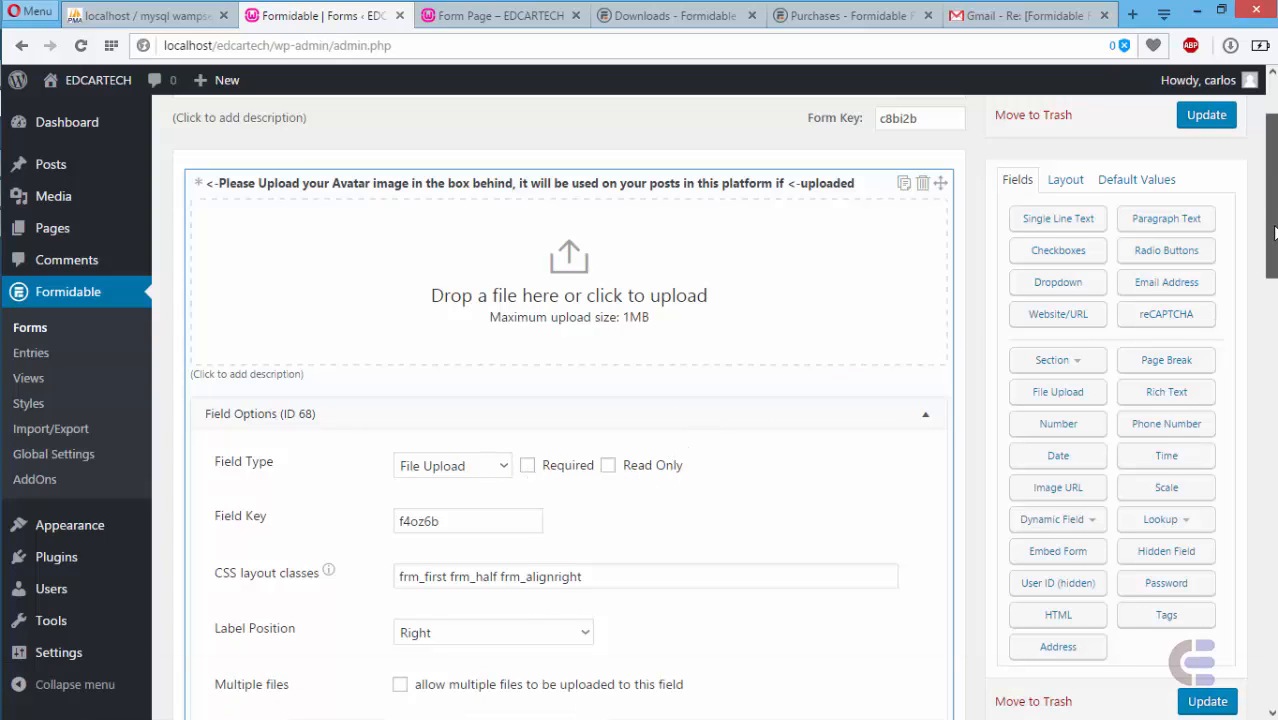
scroll(1274, 224, "down", 3)
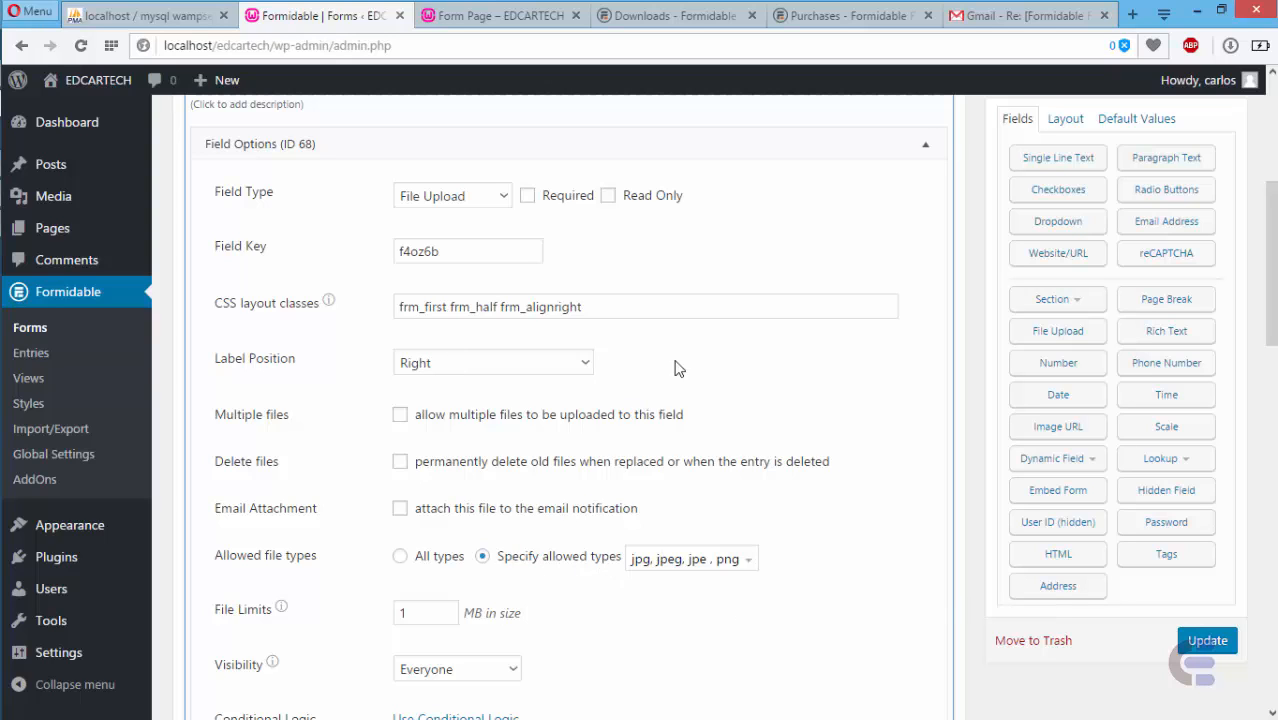
left_click(748, 566)
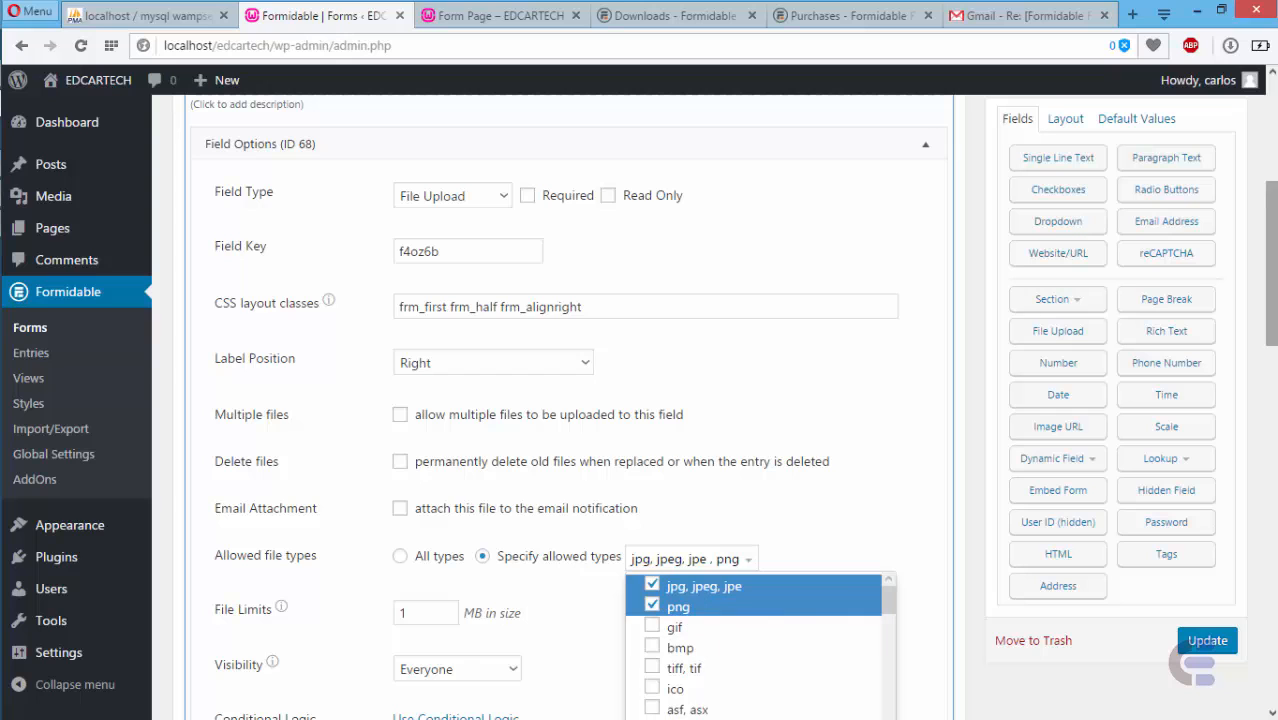
scroll(783, 405, "down", 2)
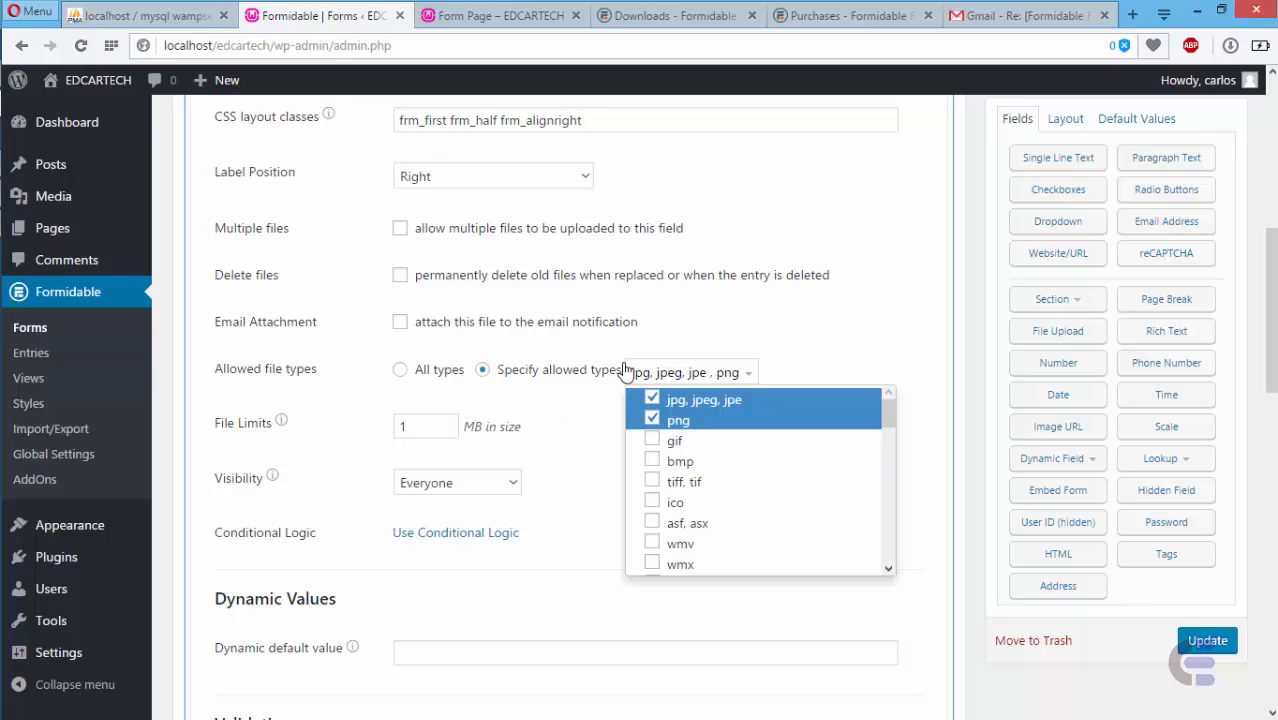
left_click(409, 427)
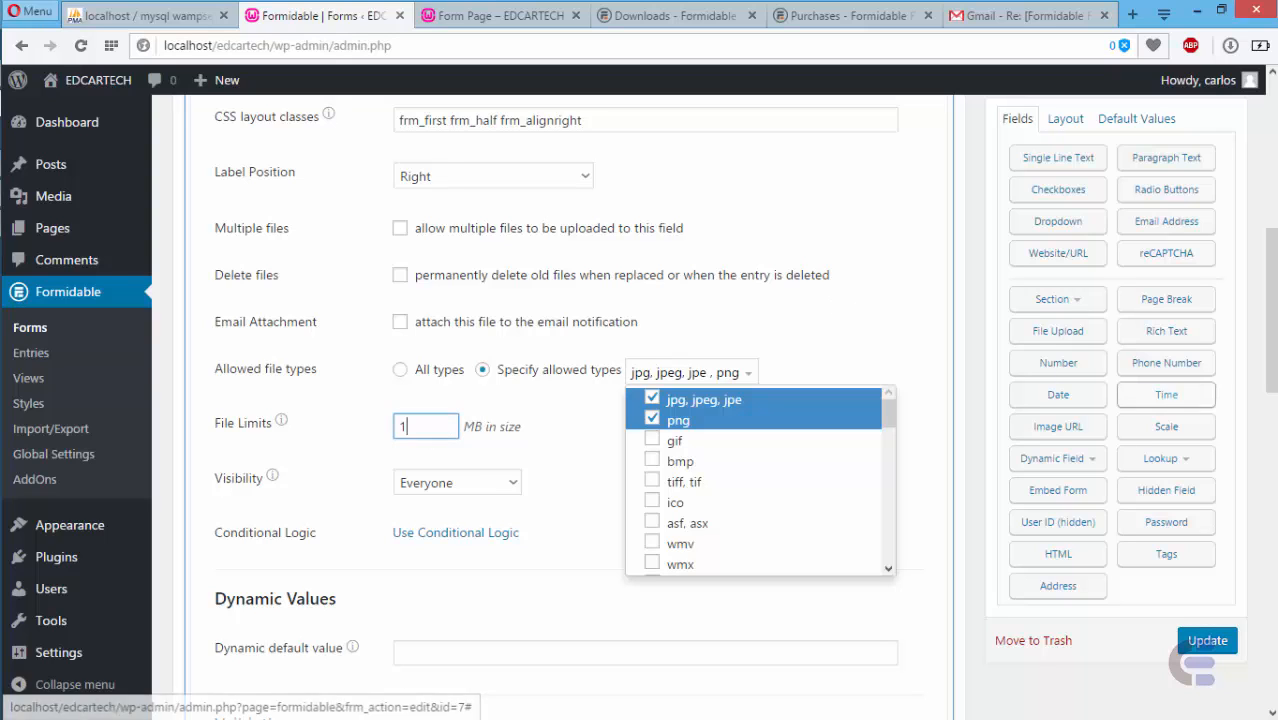
scroll(925, 206, "up", 2)
left_click(925, 206)
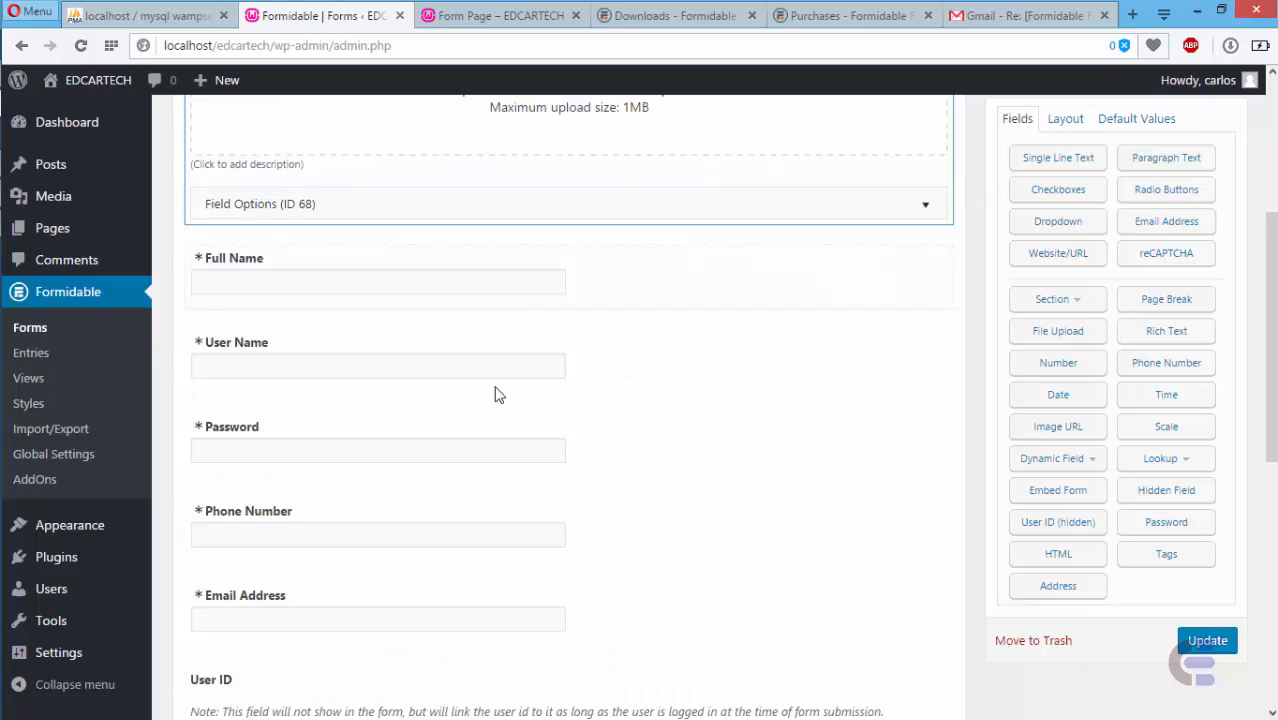
left_click(374, 278)
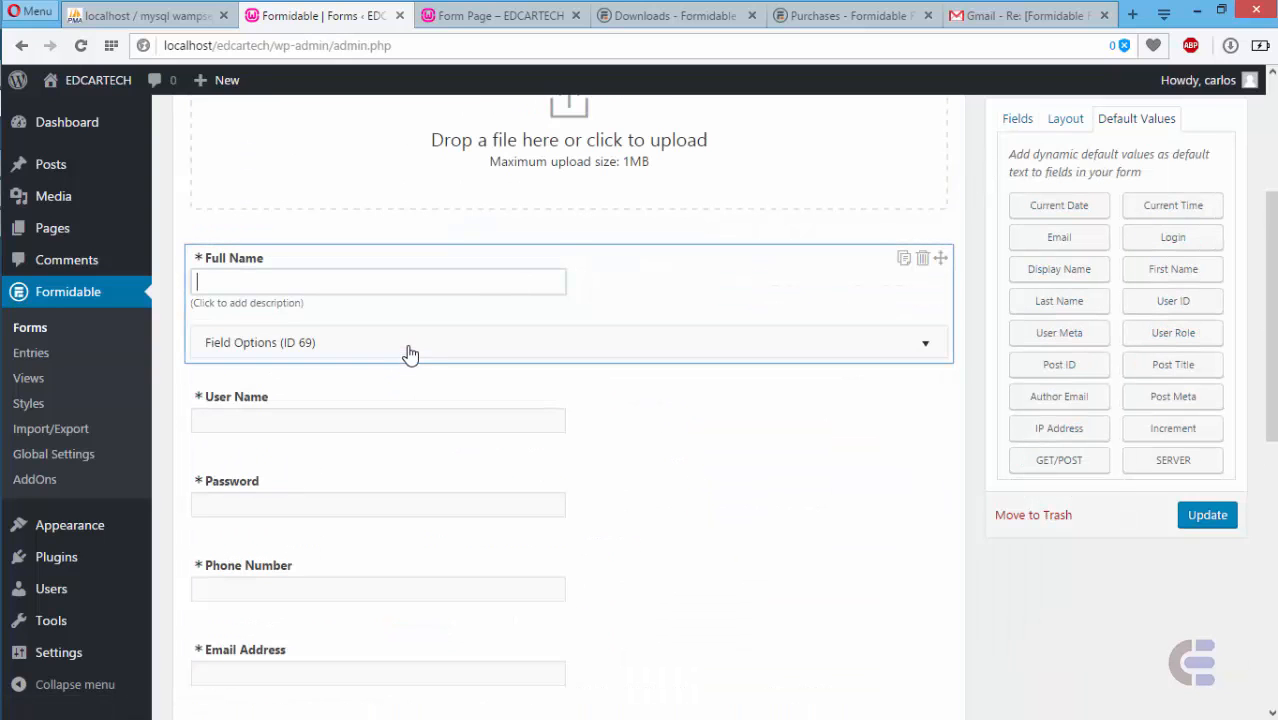
left_click(408, 353)
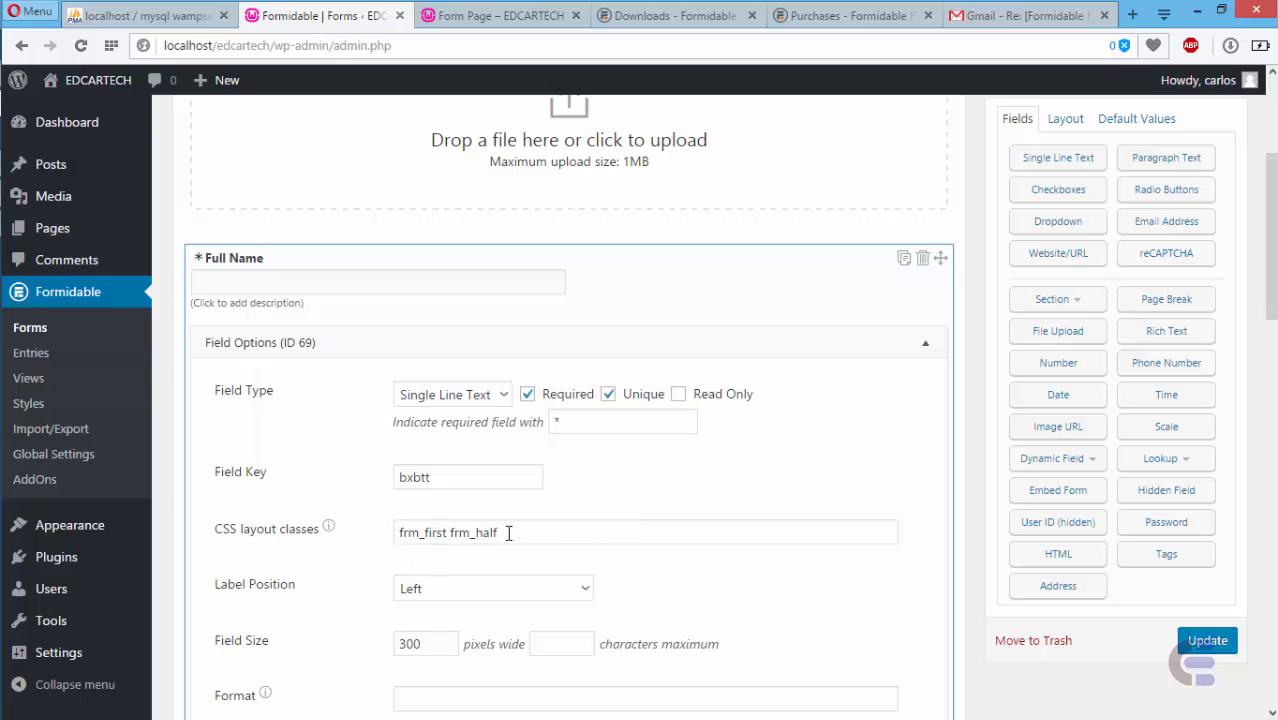
left_click(1061, 122)
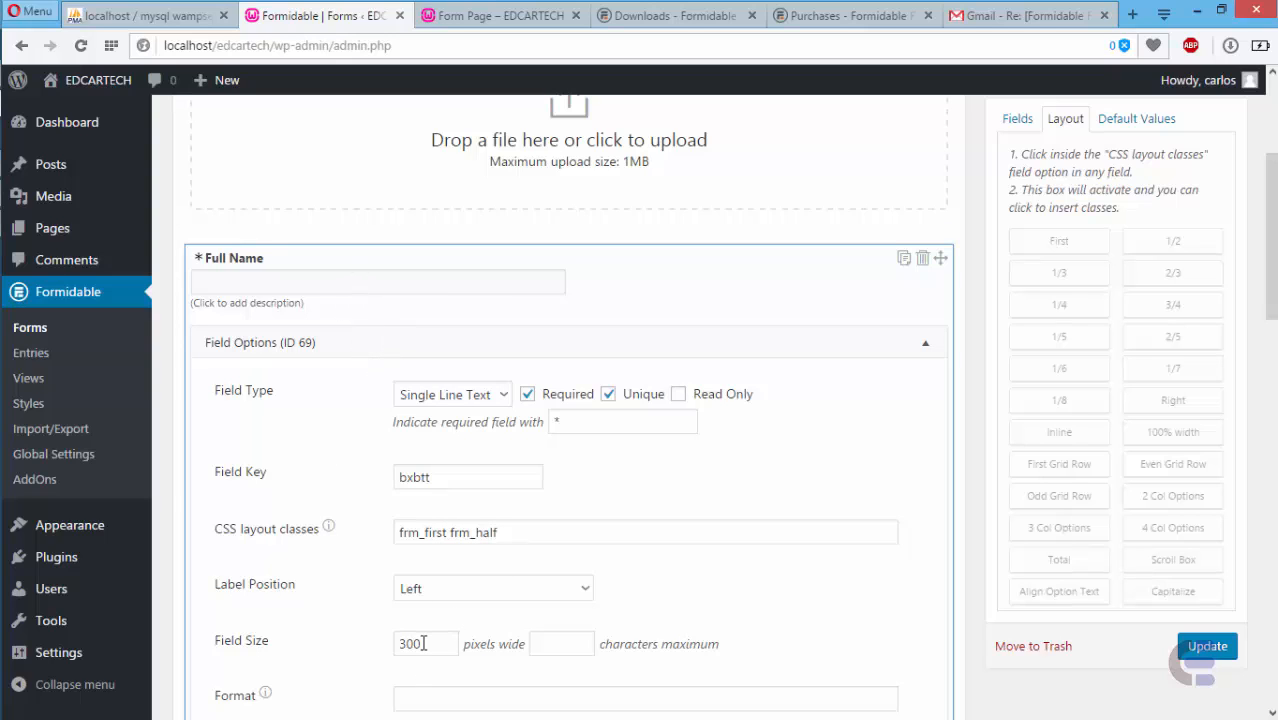
left_click(926, 355)
left_click(925, 350)
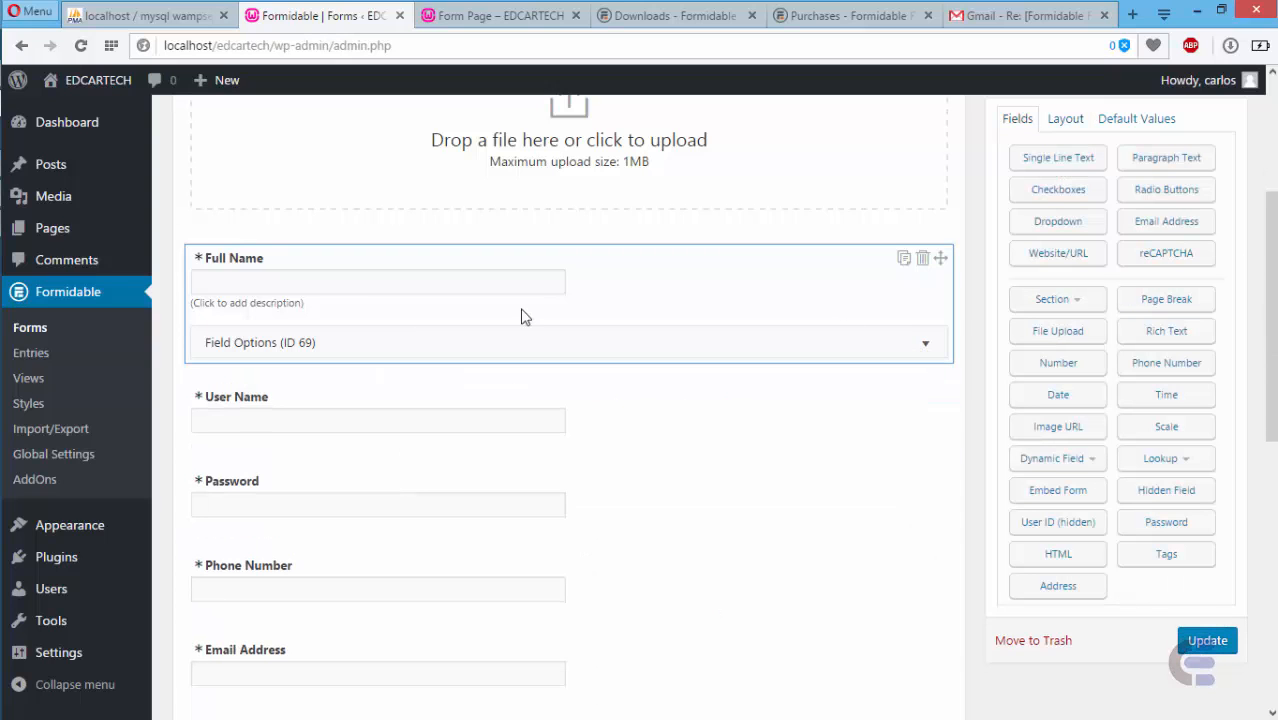
left_click(357, 422)
left_click(357, 477)
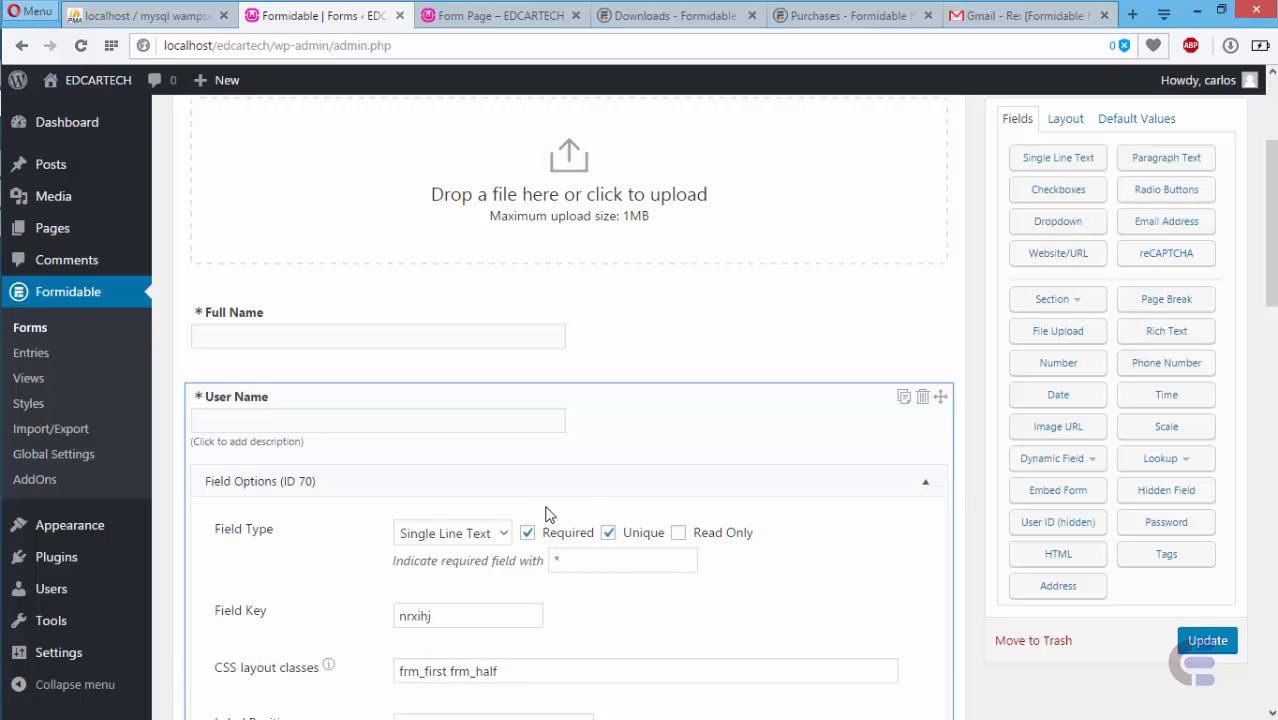
scroll(823, 514, "down", 2)
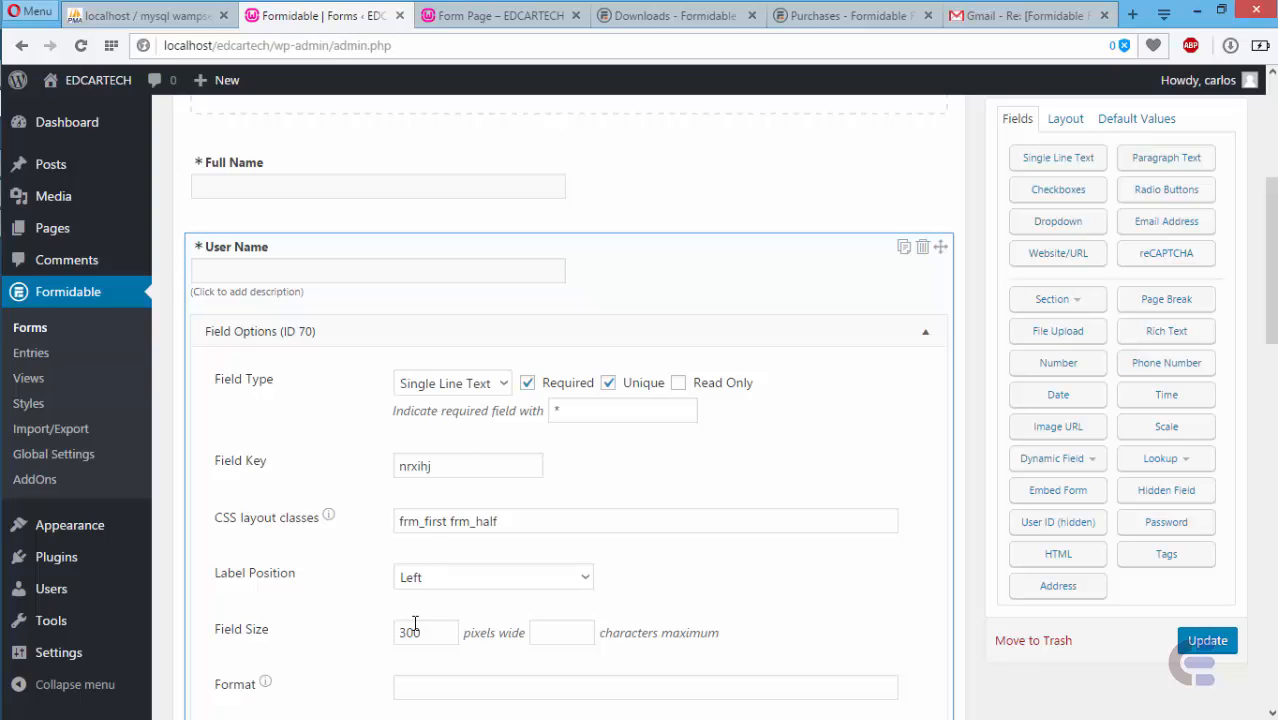
left_click(520, 333)
left_click(611, 408)
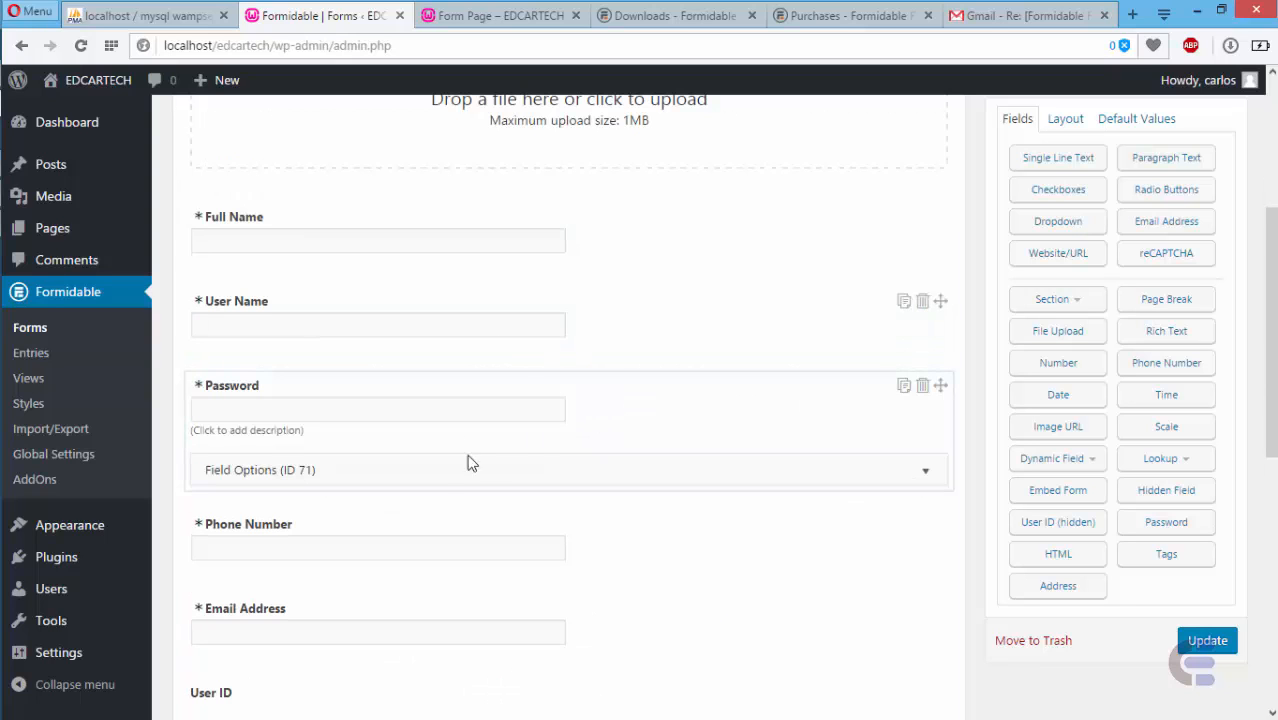
left_click(410, 472)
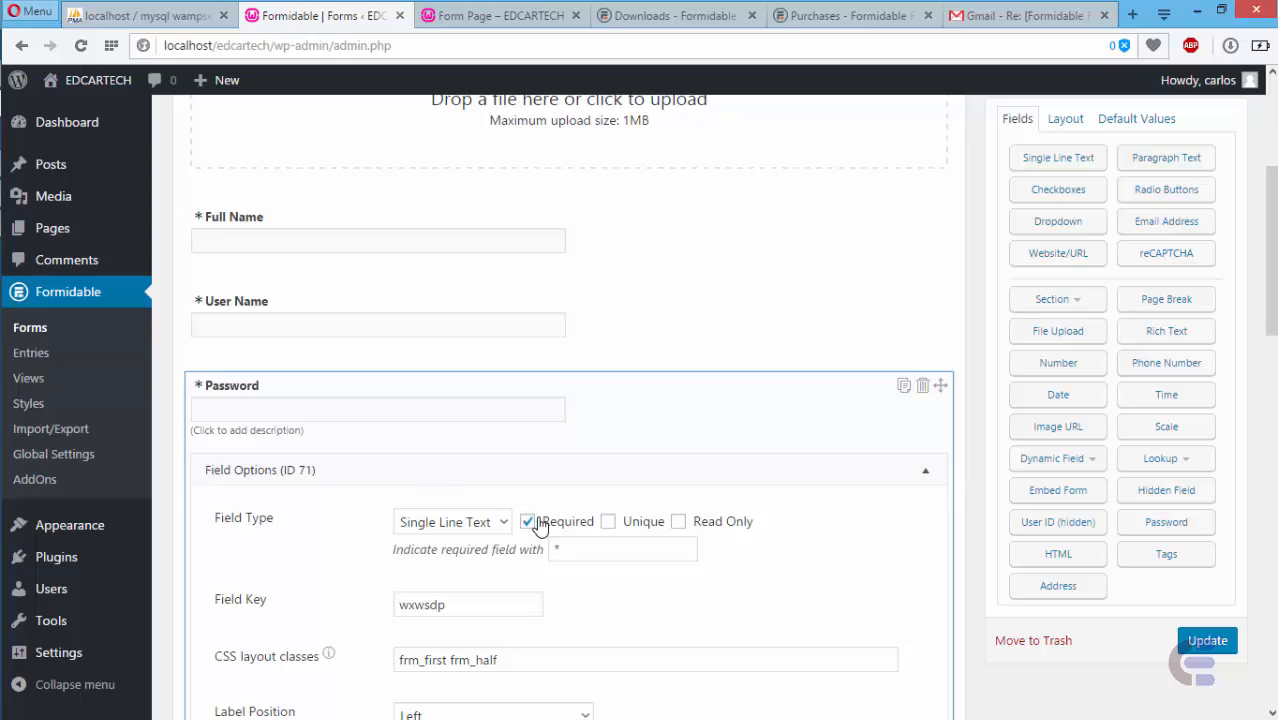
left_click(607, 482)
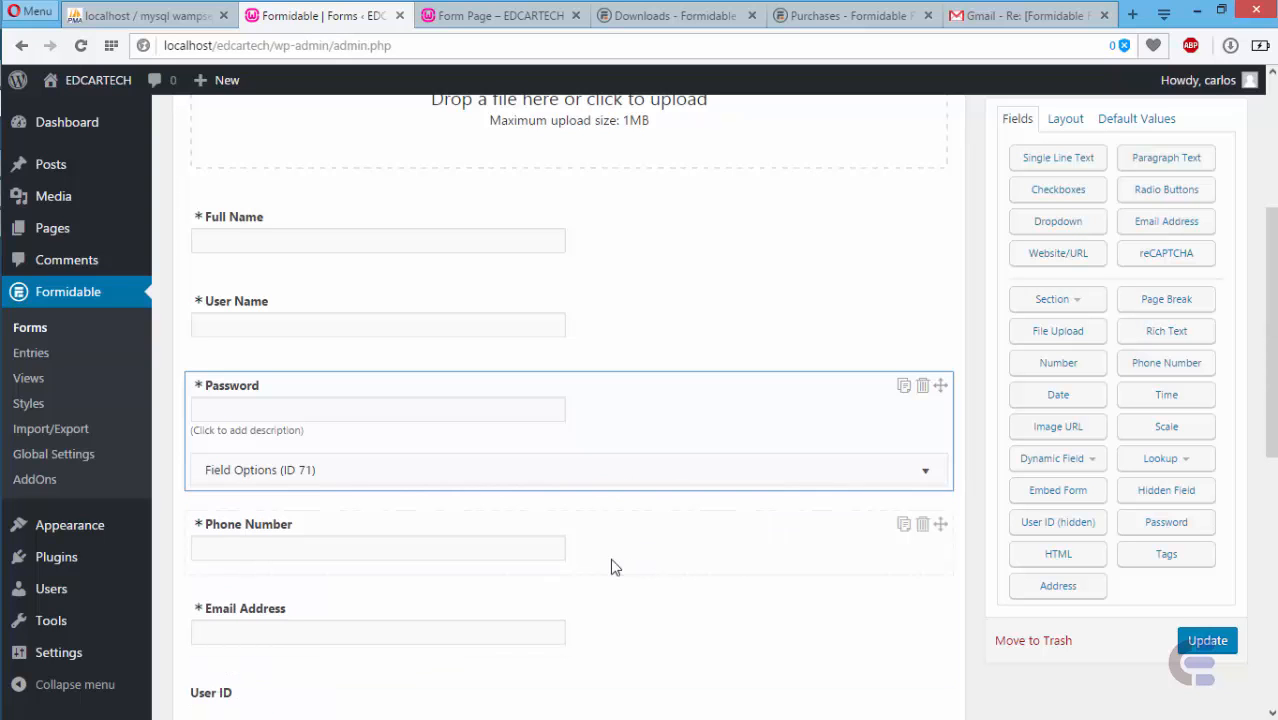
left_click(425, 580)
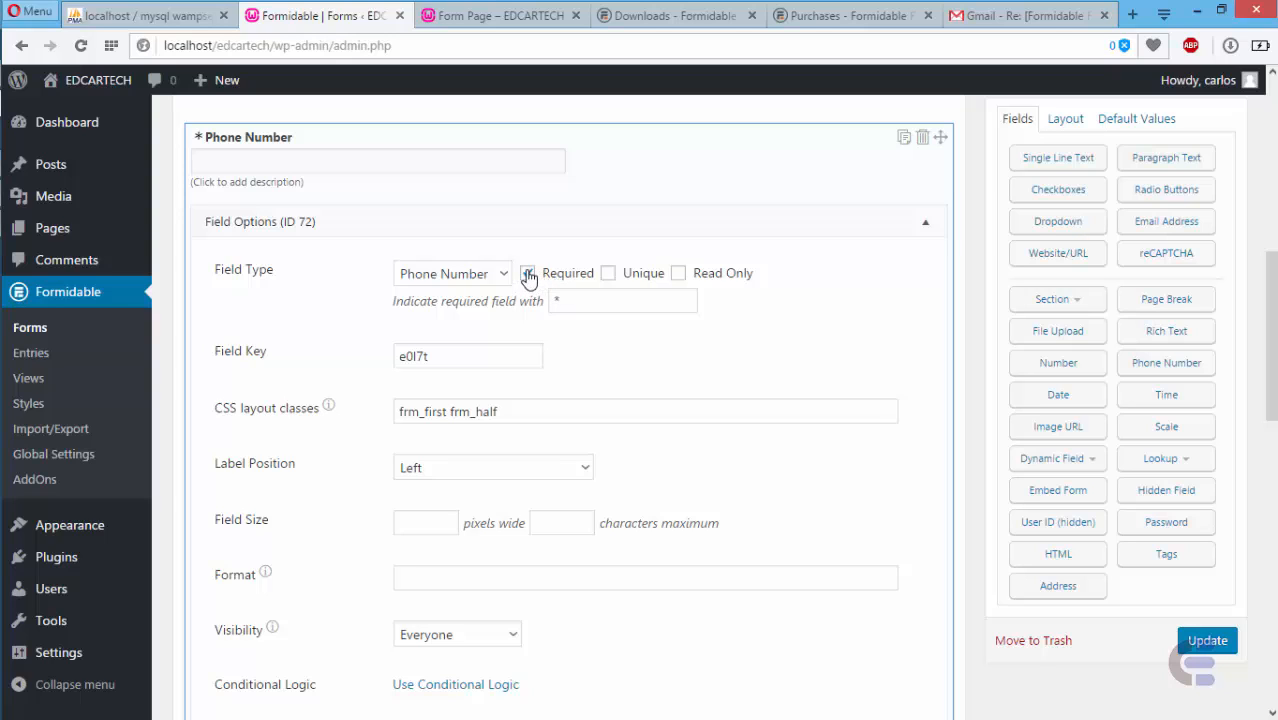
left_click(549, 222)
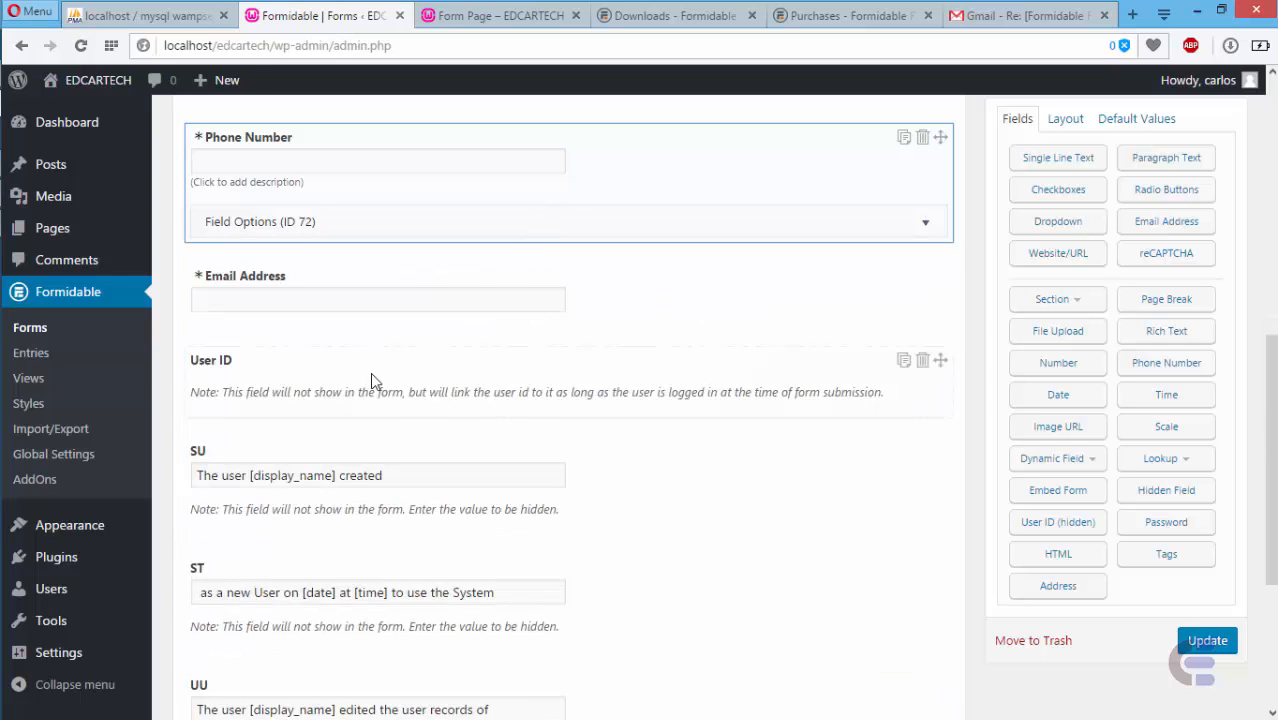
left_click(560, 305)
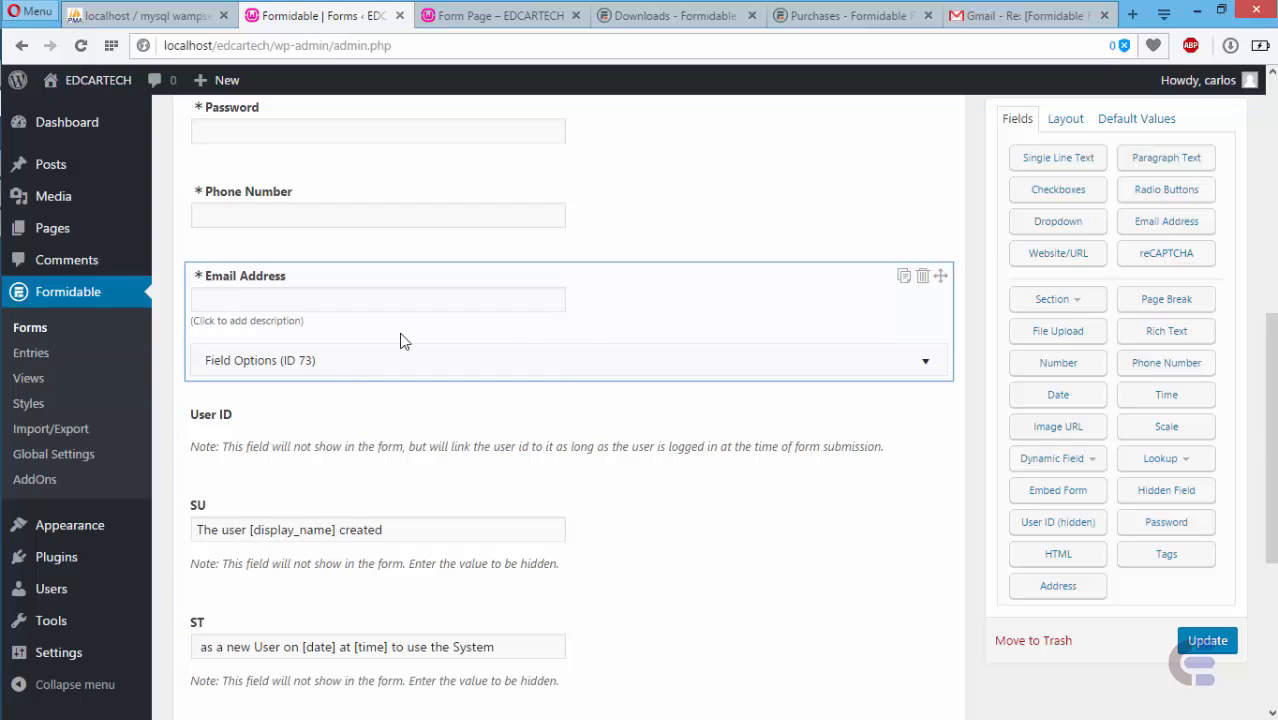
left_click(330, 364)
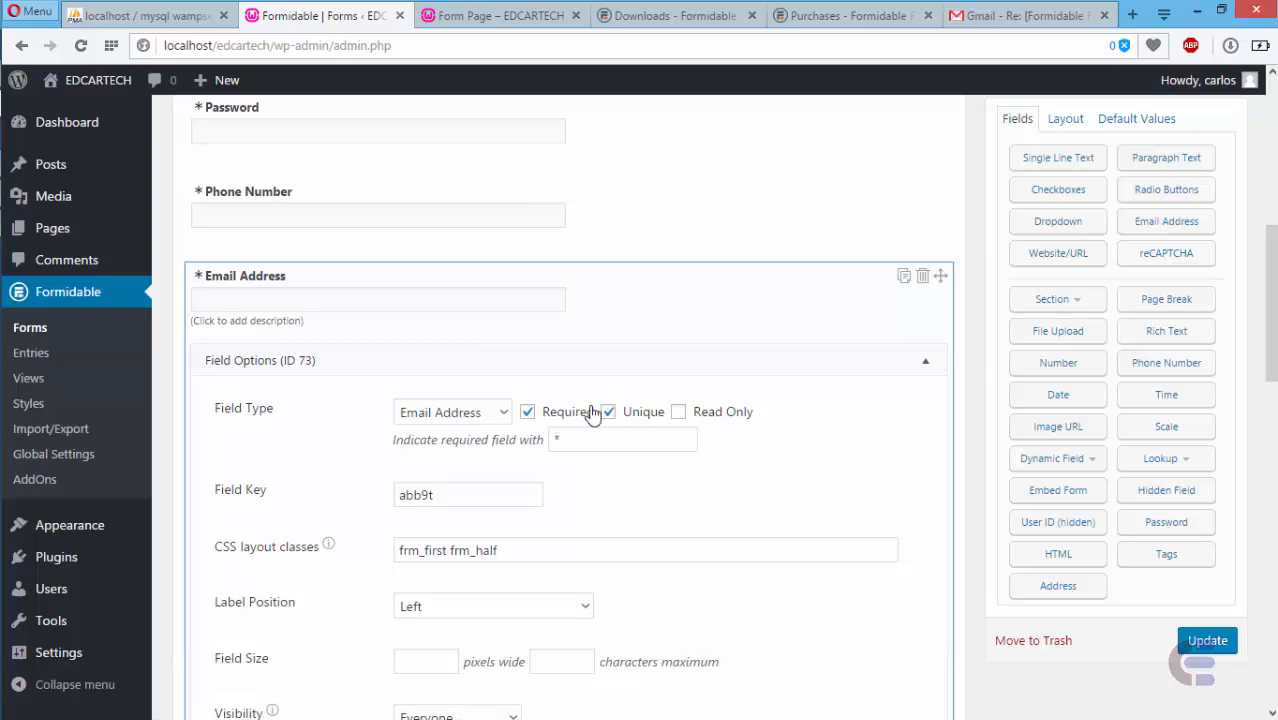
left_click(778, 350)
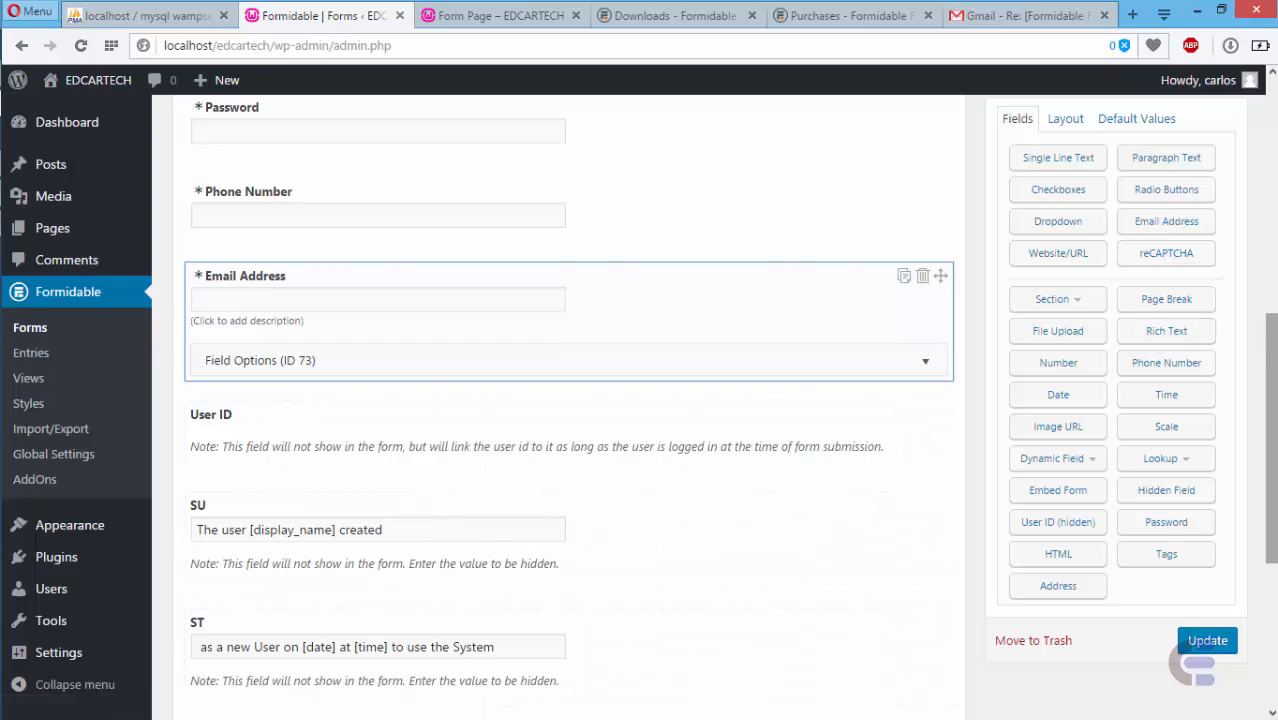
scroll(700, 300, "up", 6)
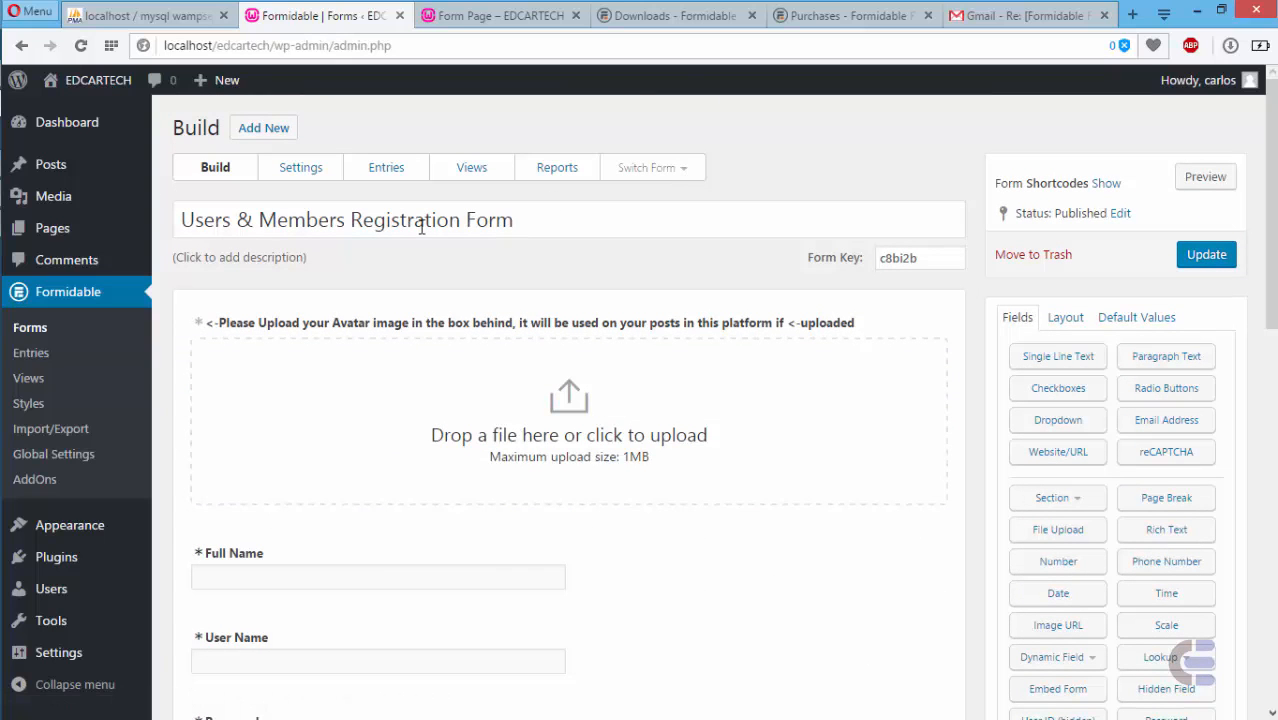
left_click(320, 172)
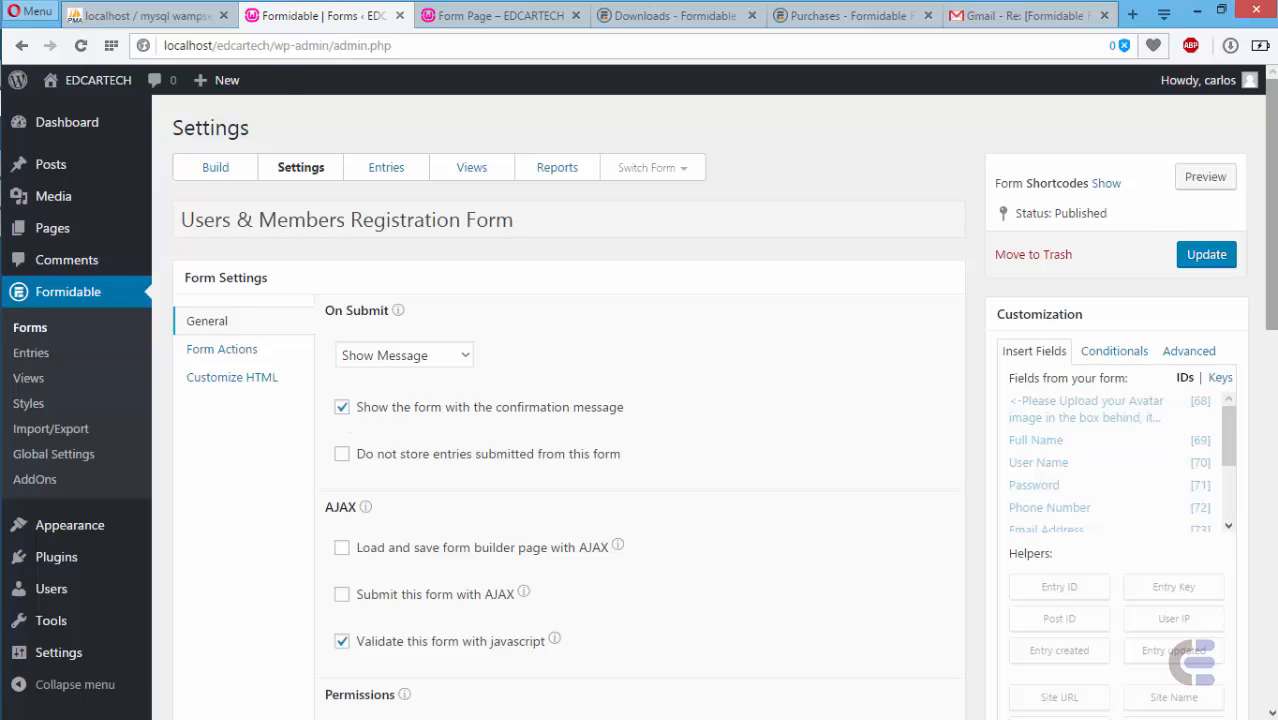
scroll(418, 462, "down", 2)
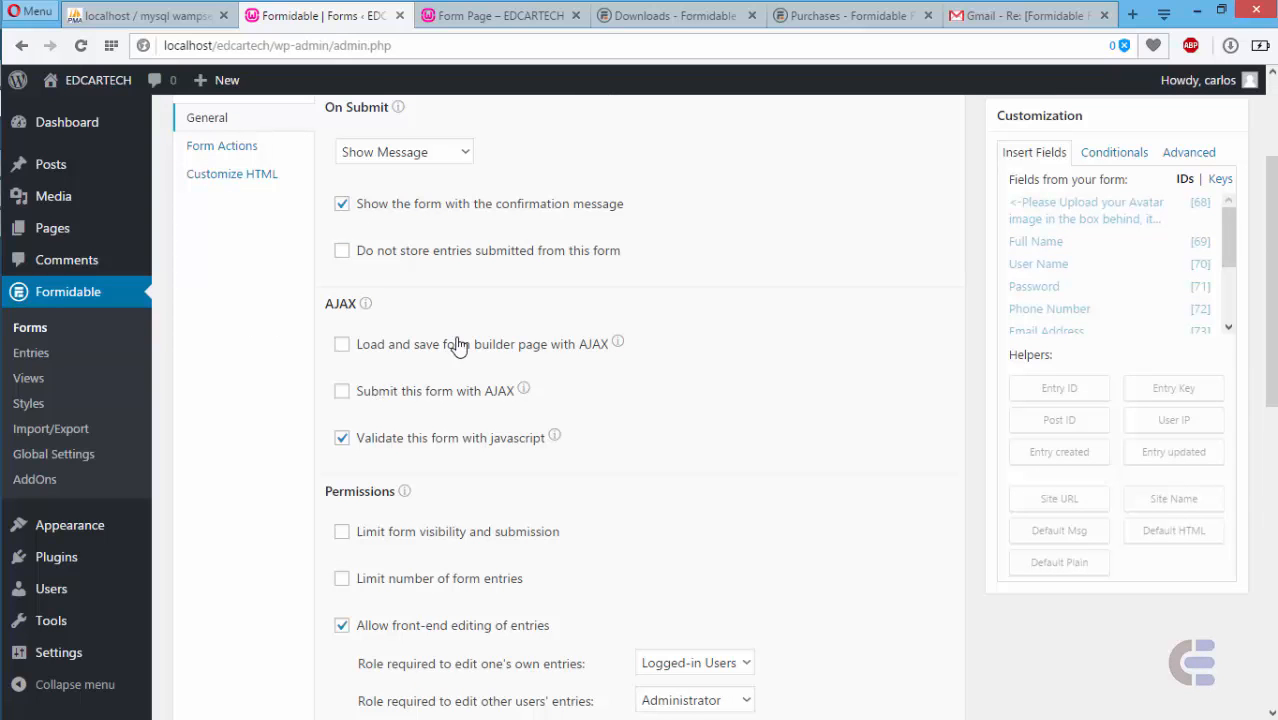
left_click_drag(1271, 250, 1271, 360)
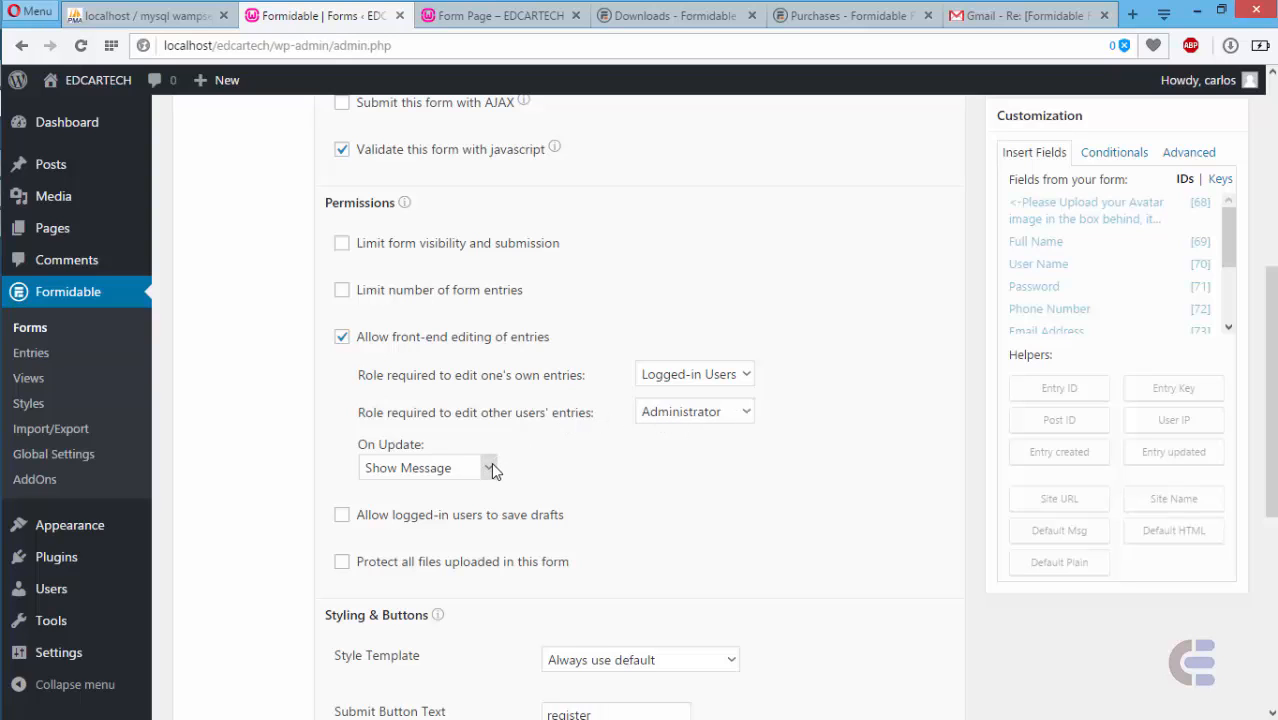
scroll(960, 413, "down", 4)
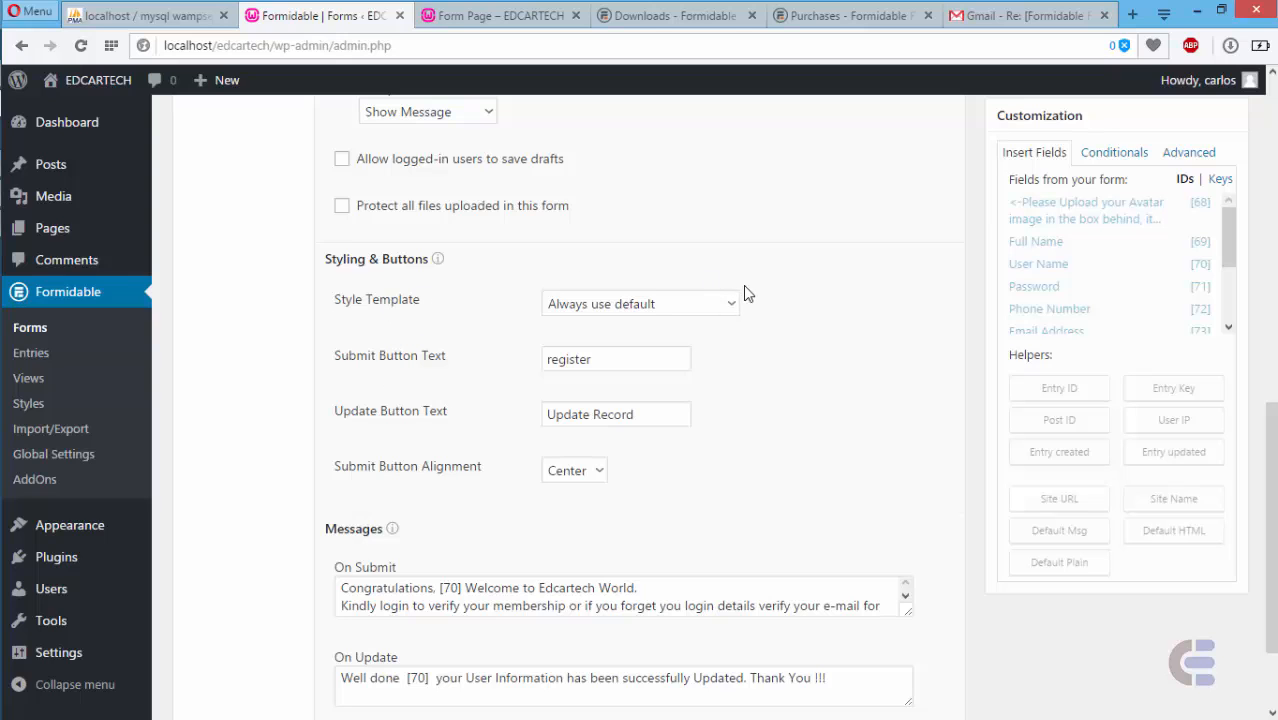
- Keep the default style template and change the submit button text to 'register user'
left_click(727, 310)
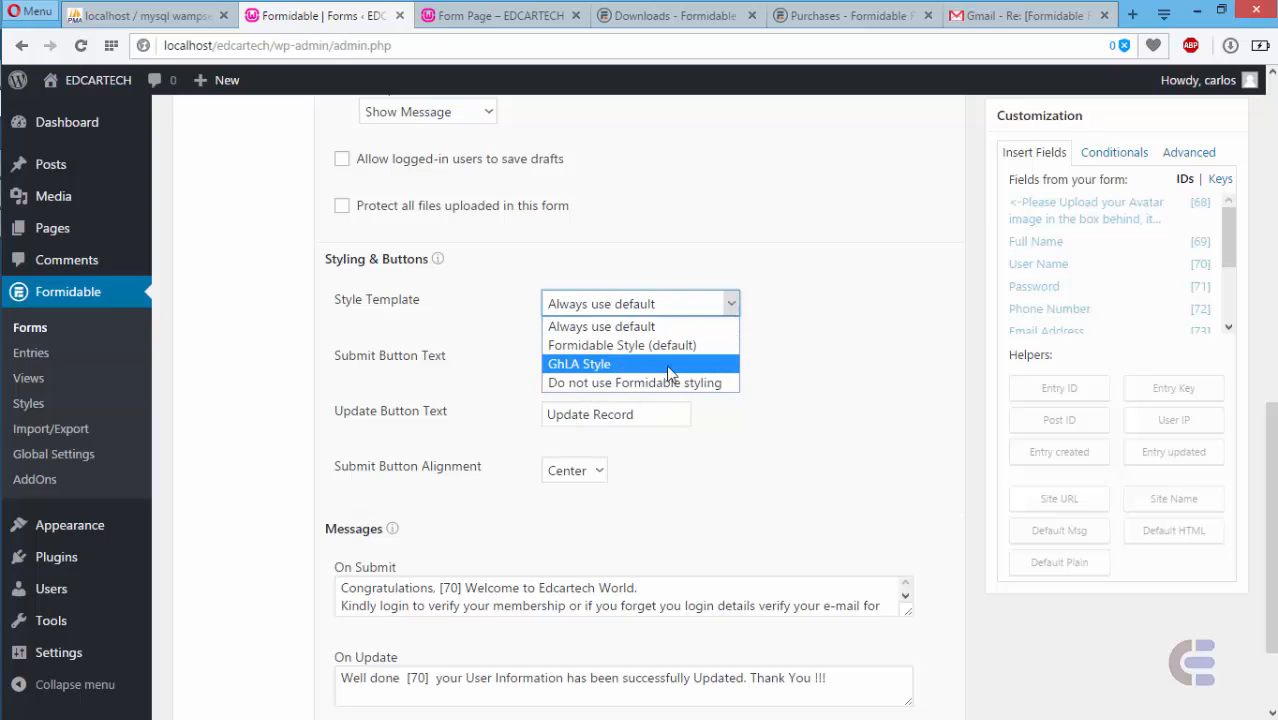
left_click(684, 326)
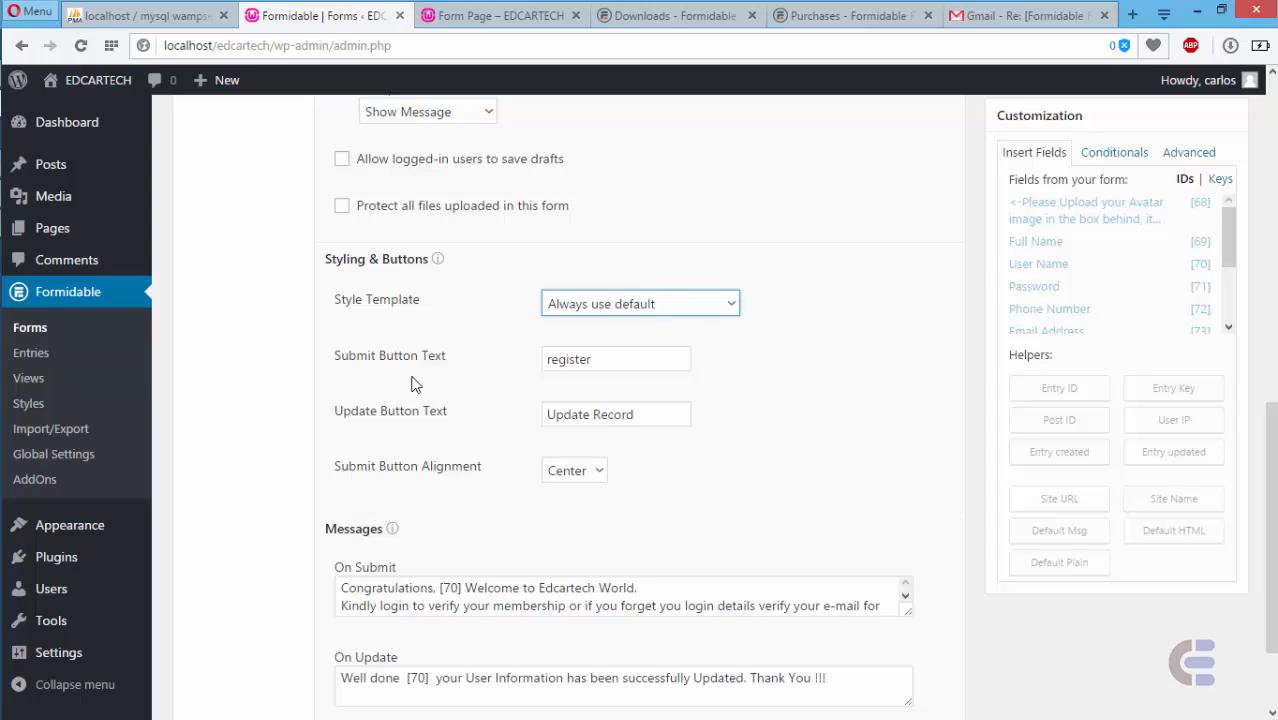
left_click_drag(606, 358, 533, 361)
left_click(600, 361)
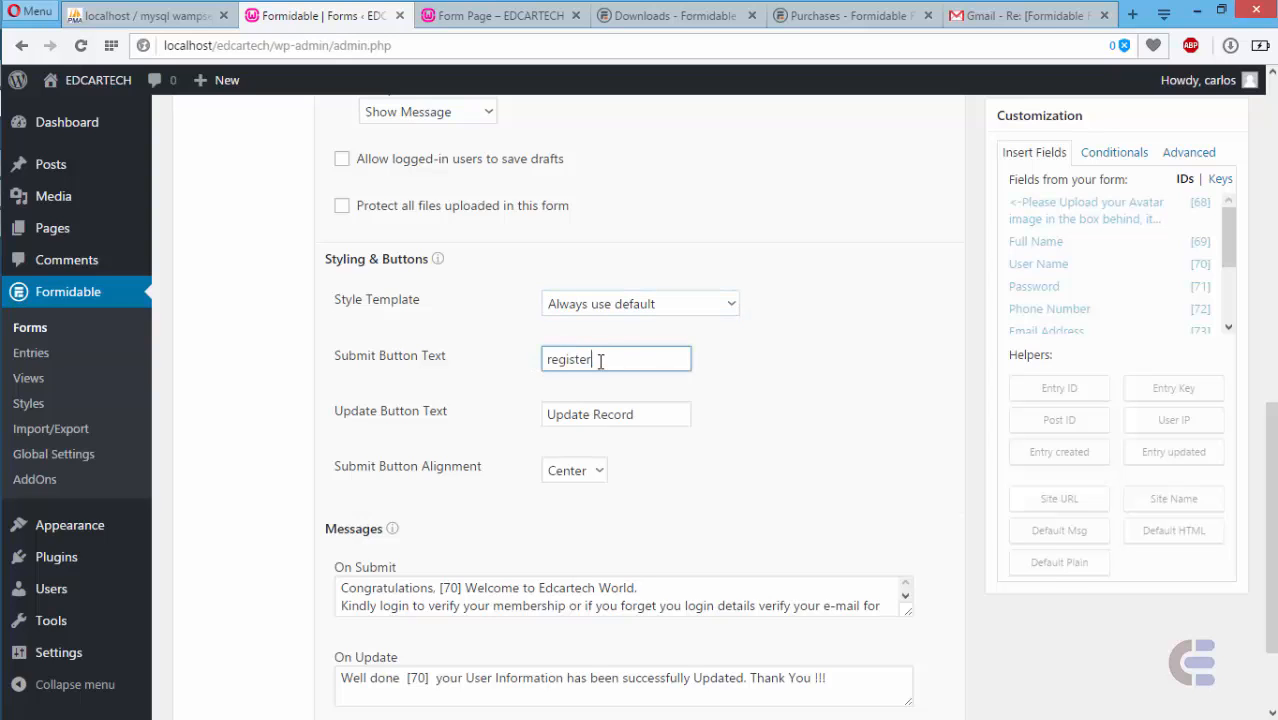
- Change the update button text to 'Update user' and save the form settings
left_click(603, 414)
double_click(611, 414)
type("use")
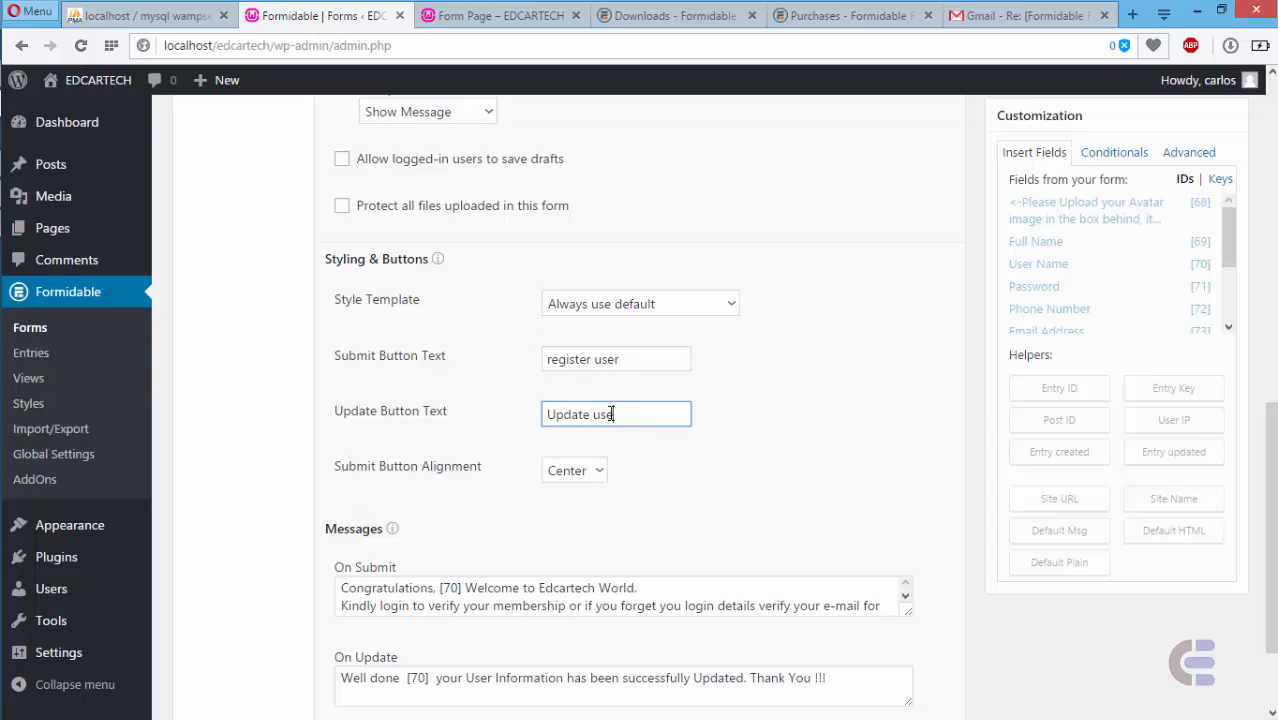
left_click(597, 470)
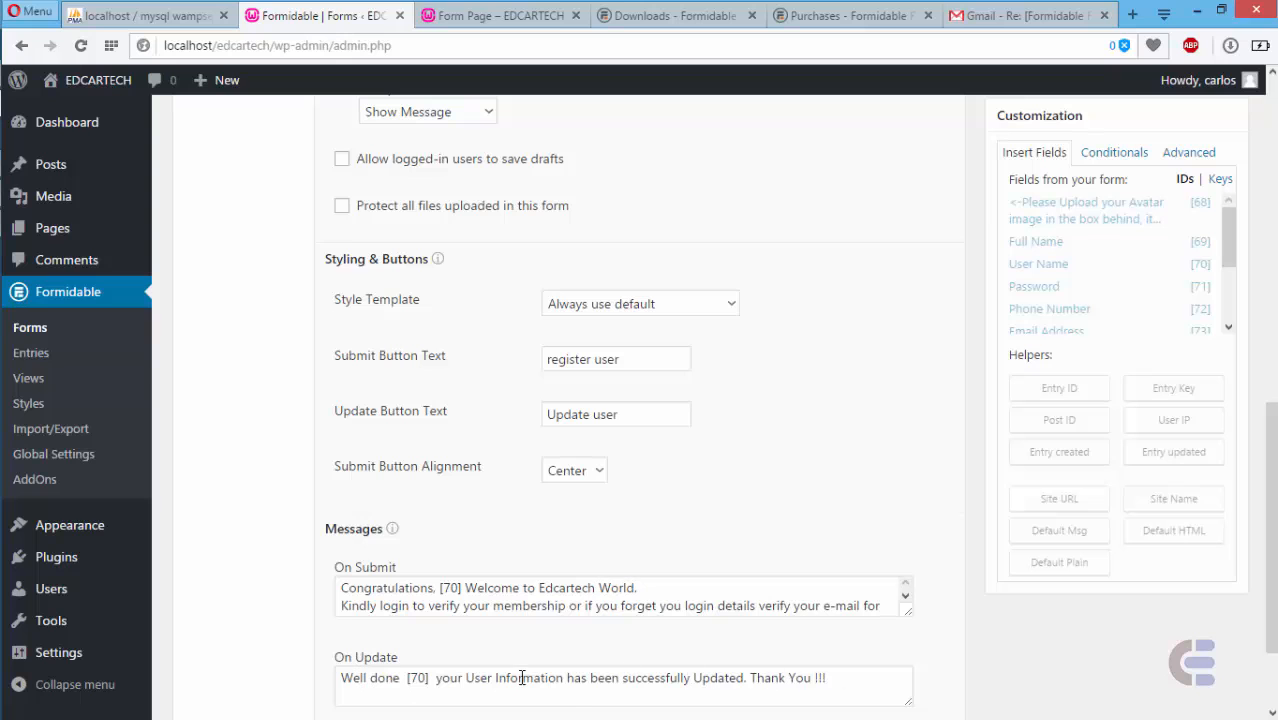
scroll(1272, 660, "down", 2)
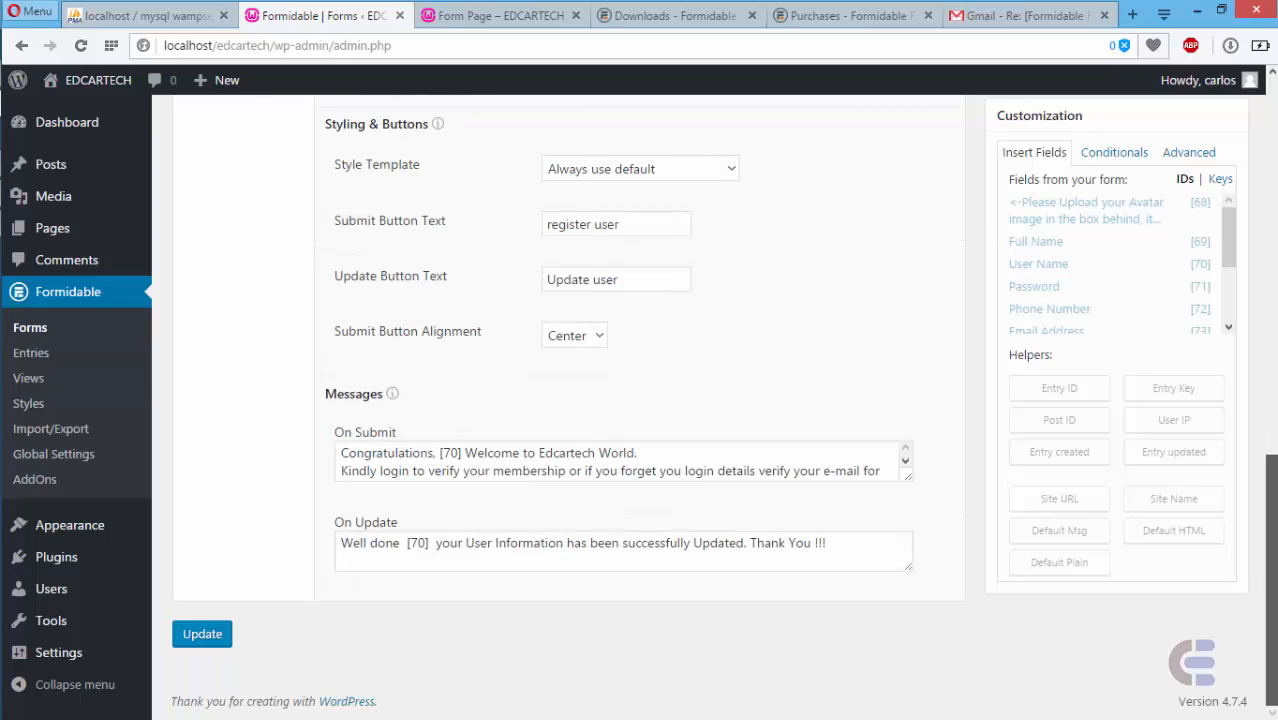
scroll(1191, 228, "up", 10)
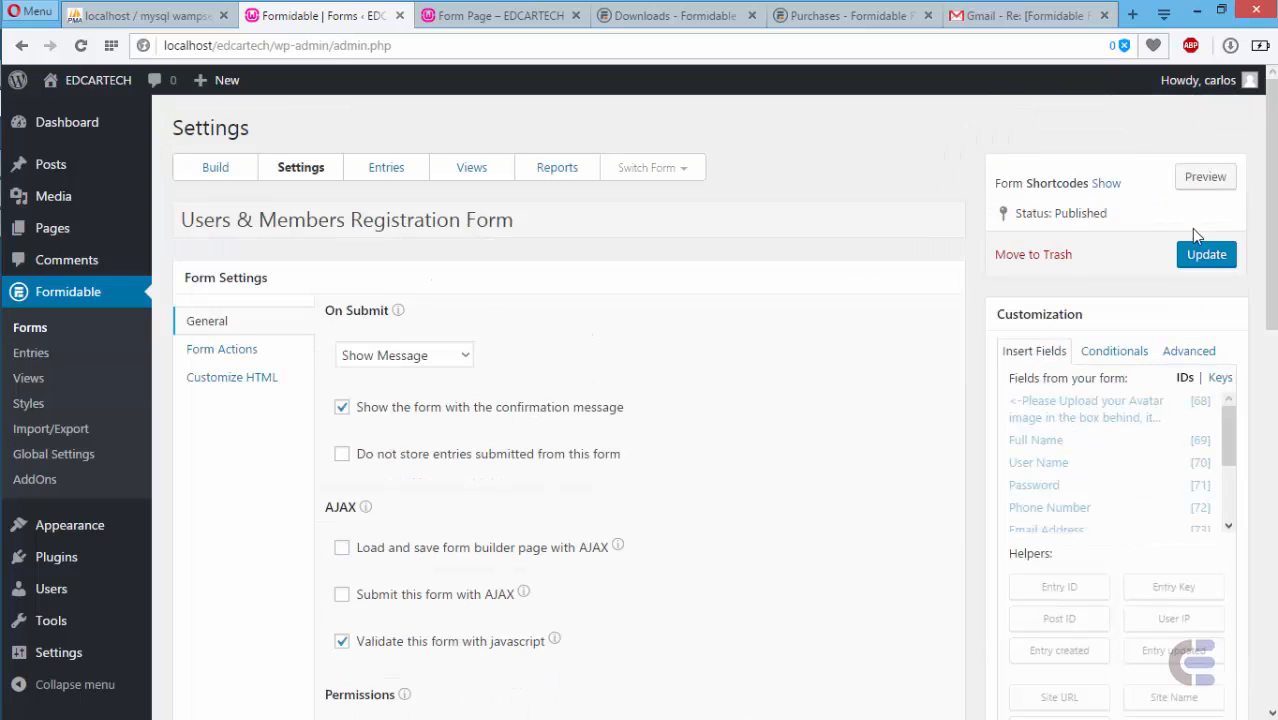
left_click(1199, 255)
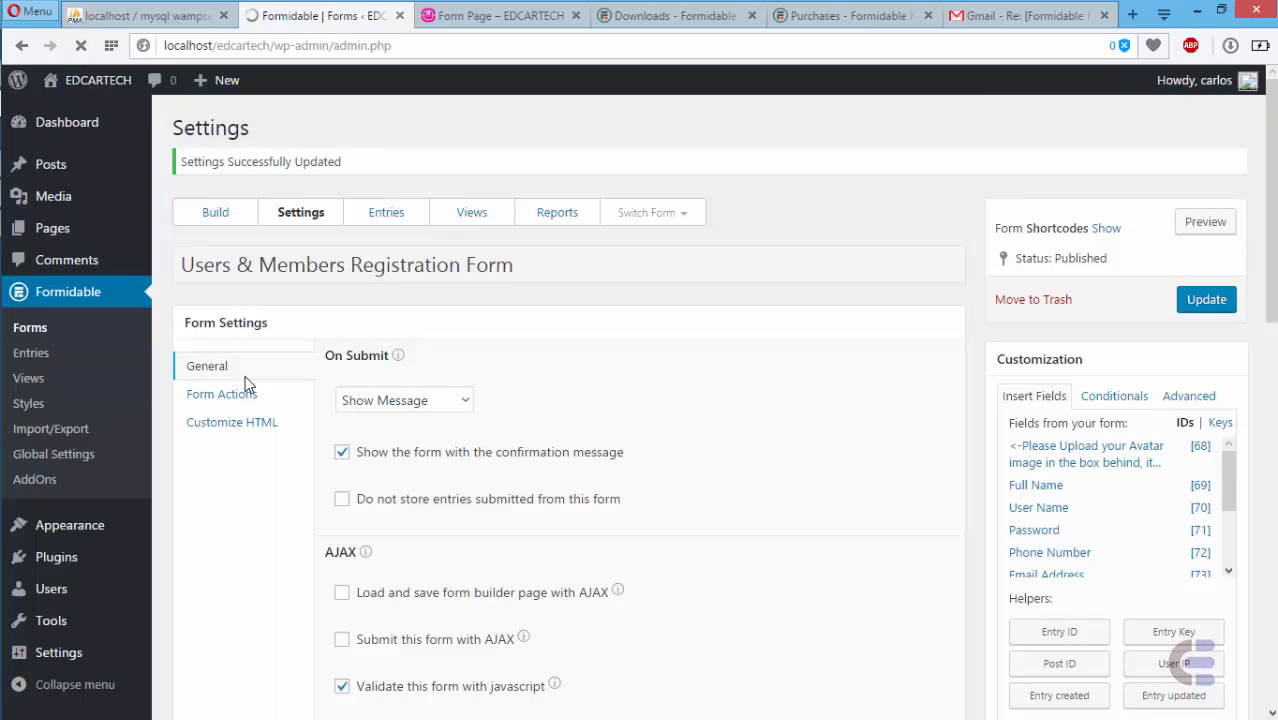
- Expand the Register User action under Form Actions to review its Administrator role and auto-login settings
left_click(240, 400)
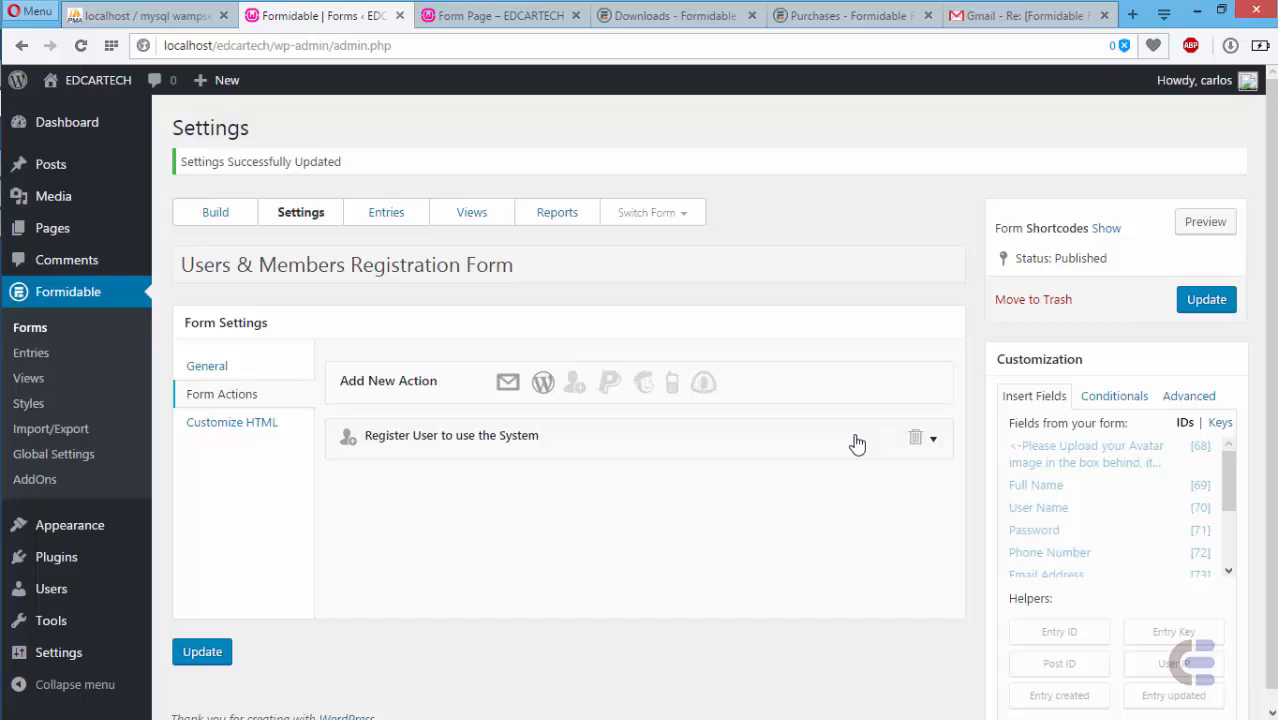
left_click(933, 440)
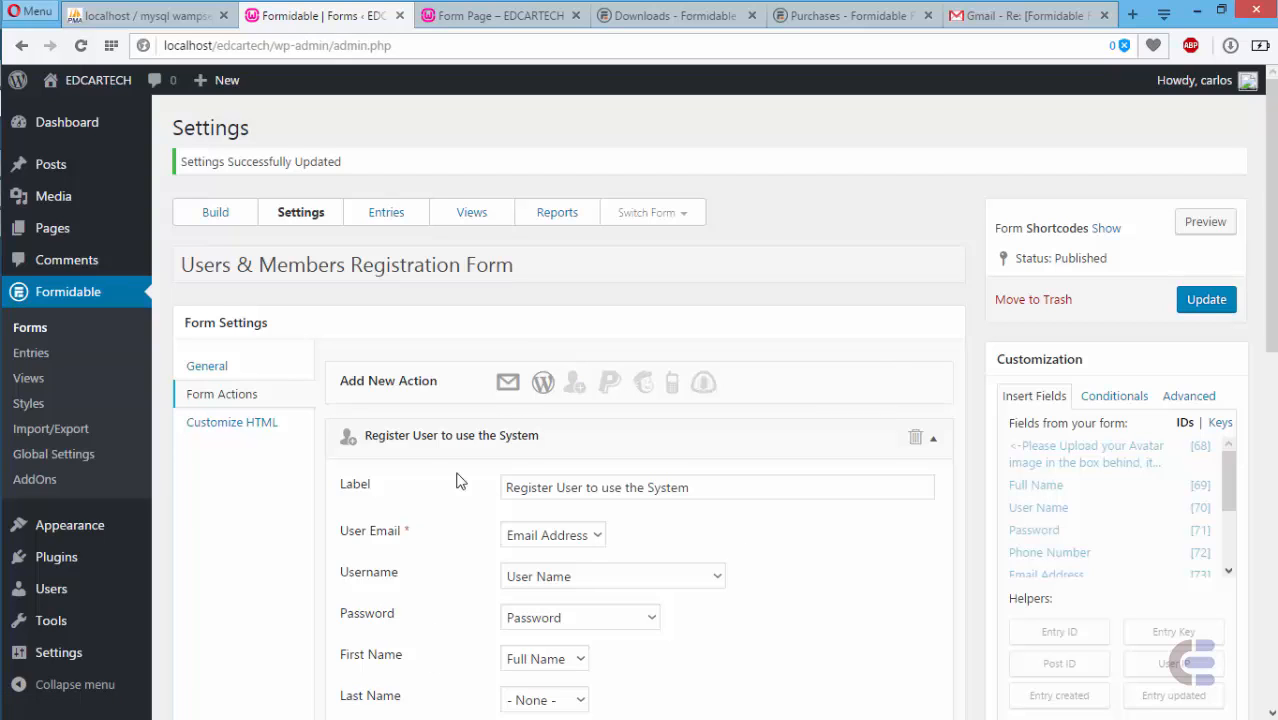
left_click_drag(1272, 216, 1272, 369)
left_click_drag(1273, 420, 1275, 335)
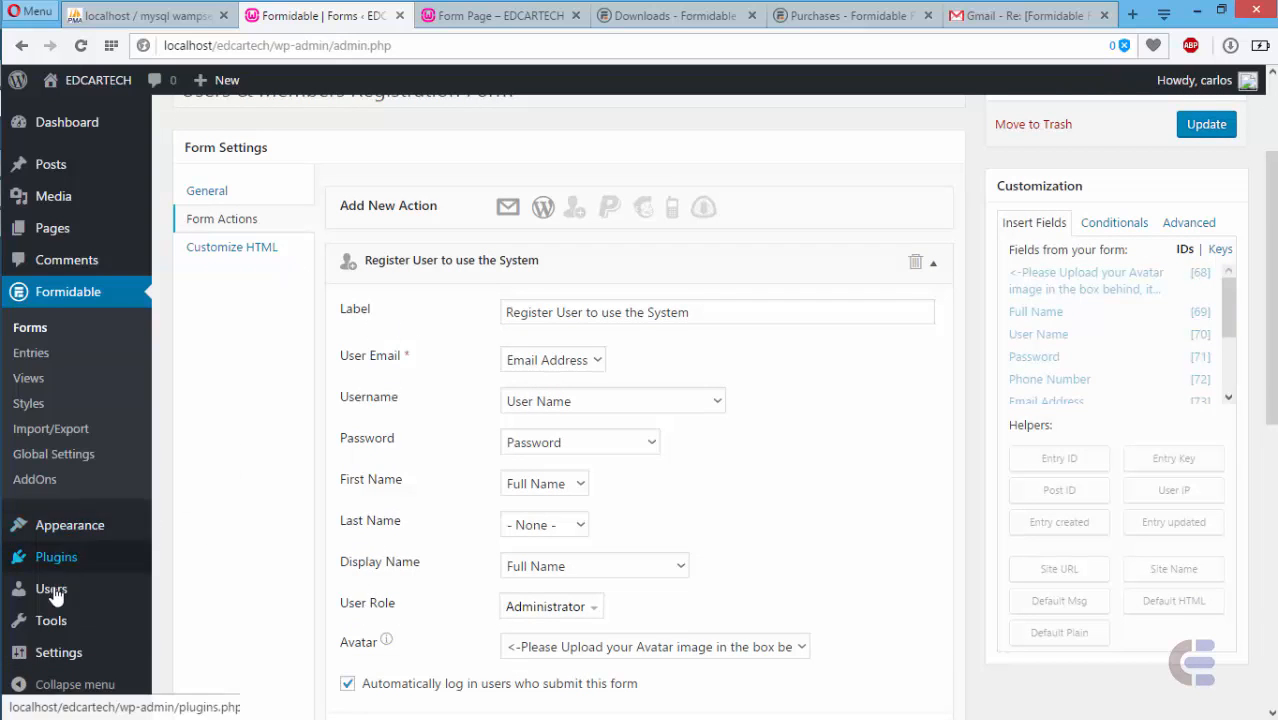
mouse_move(53, 596)
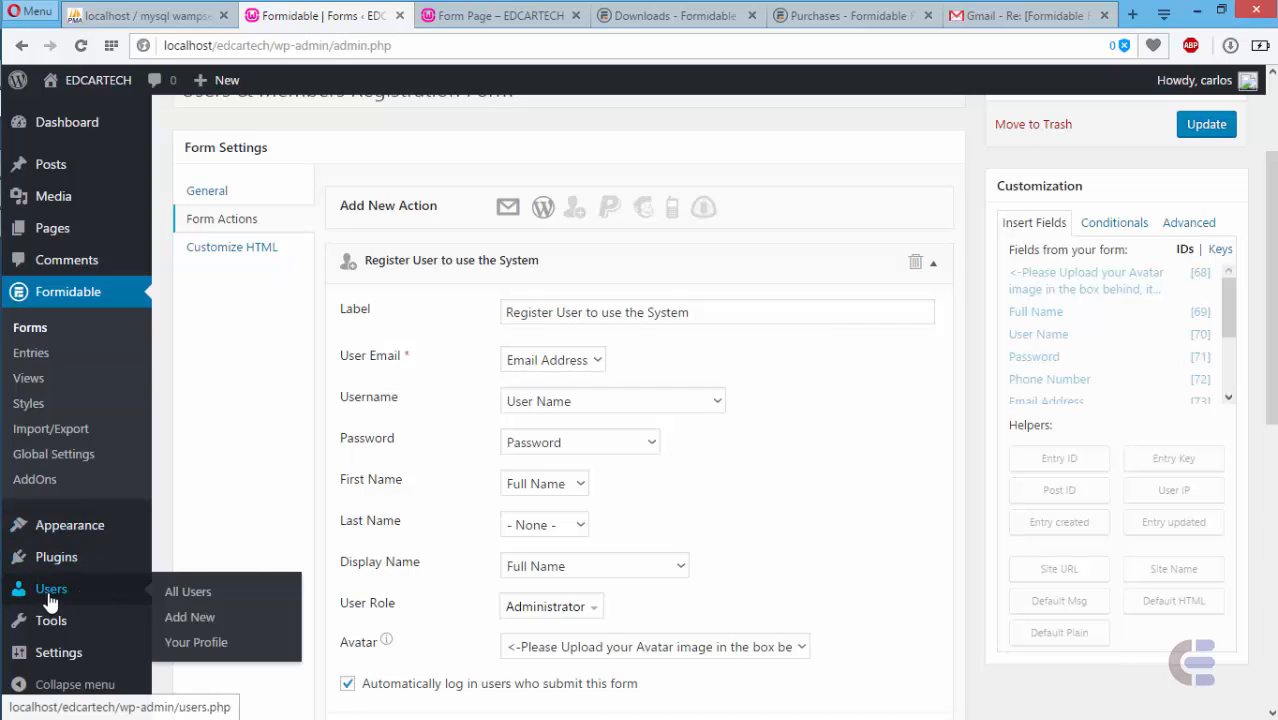
left_click(55, 595)
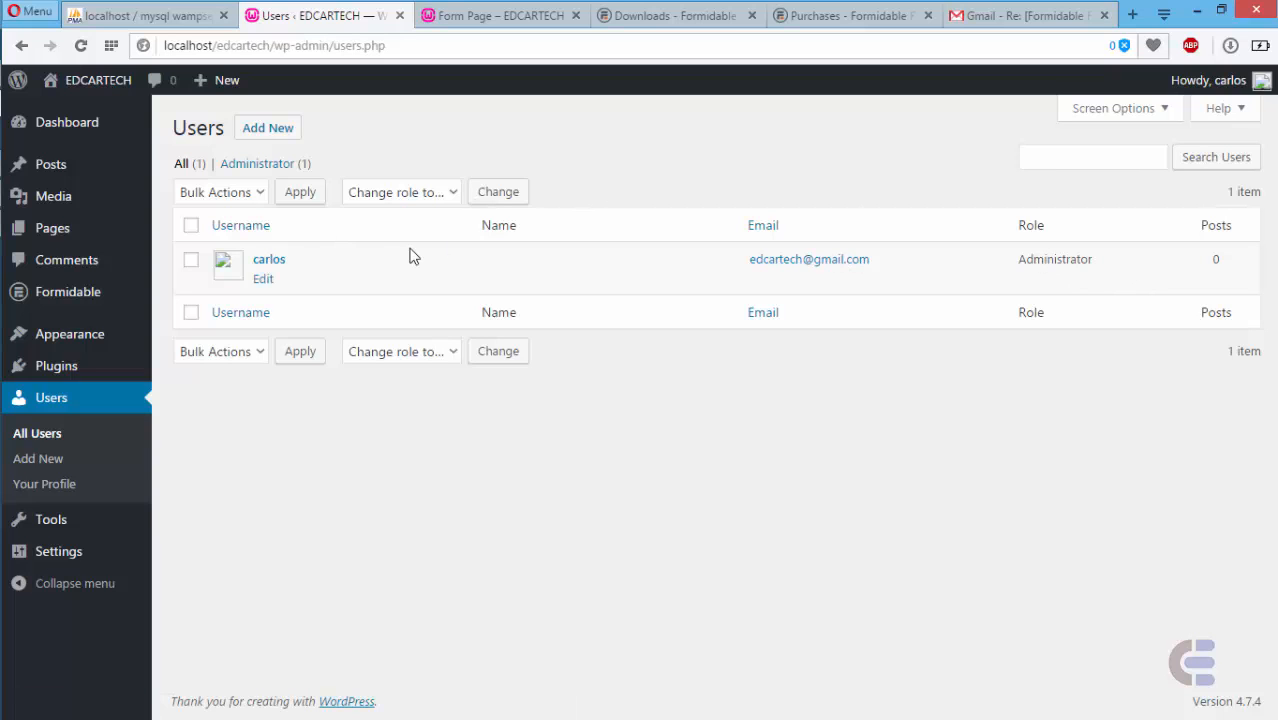
left_click(23, 46)
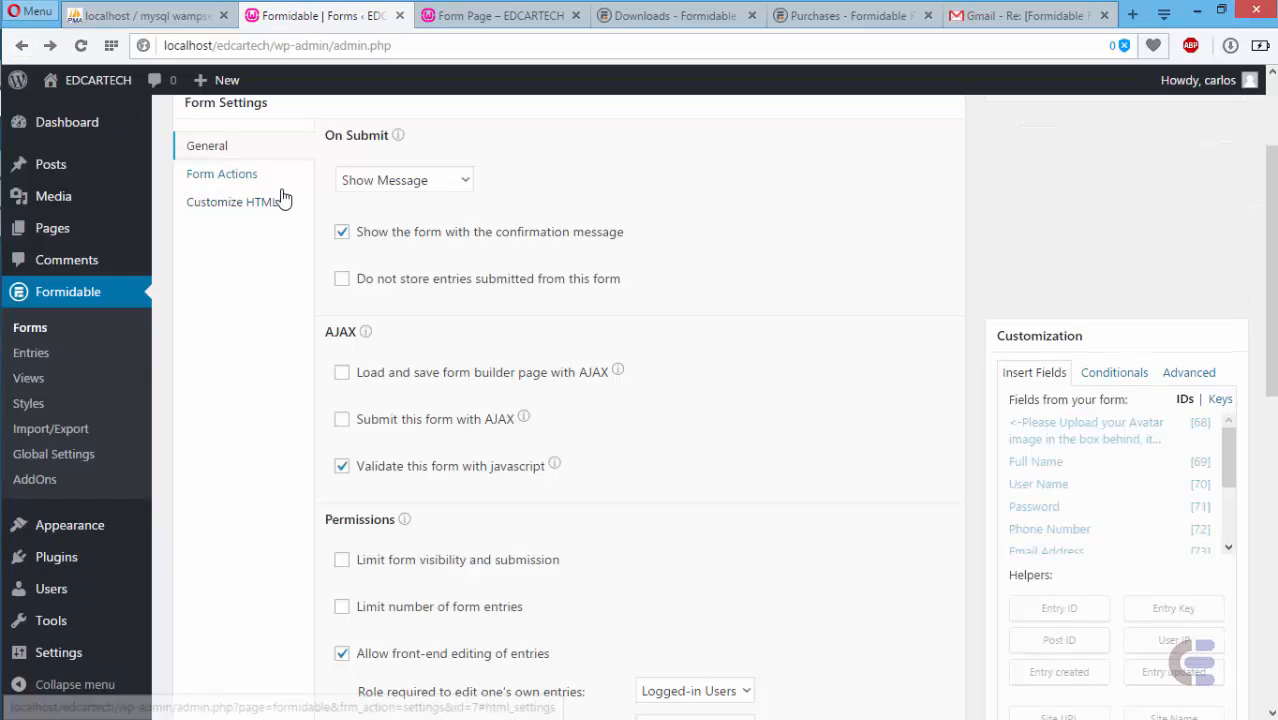
left_click(238, 175)
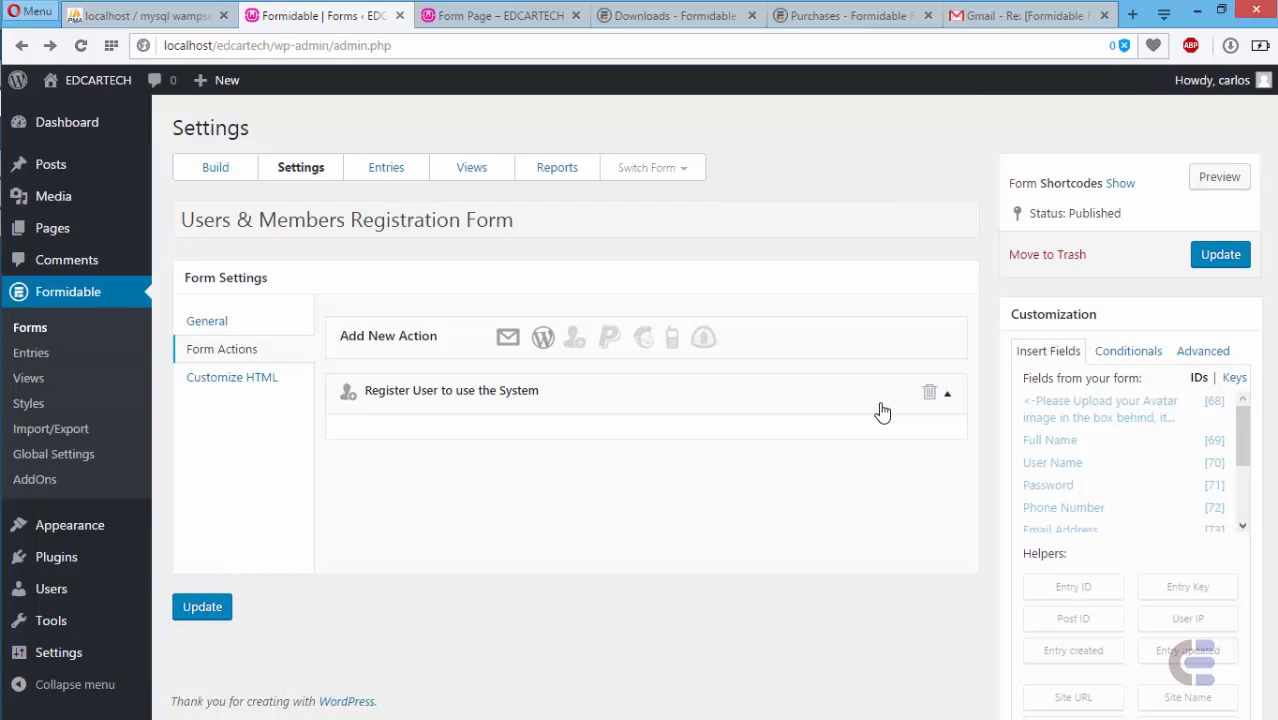
left_click(940, 394)
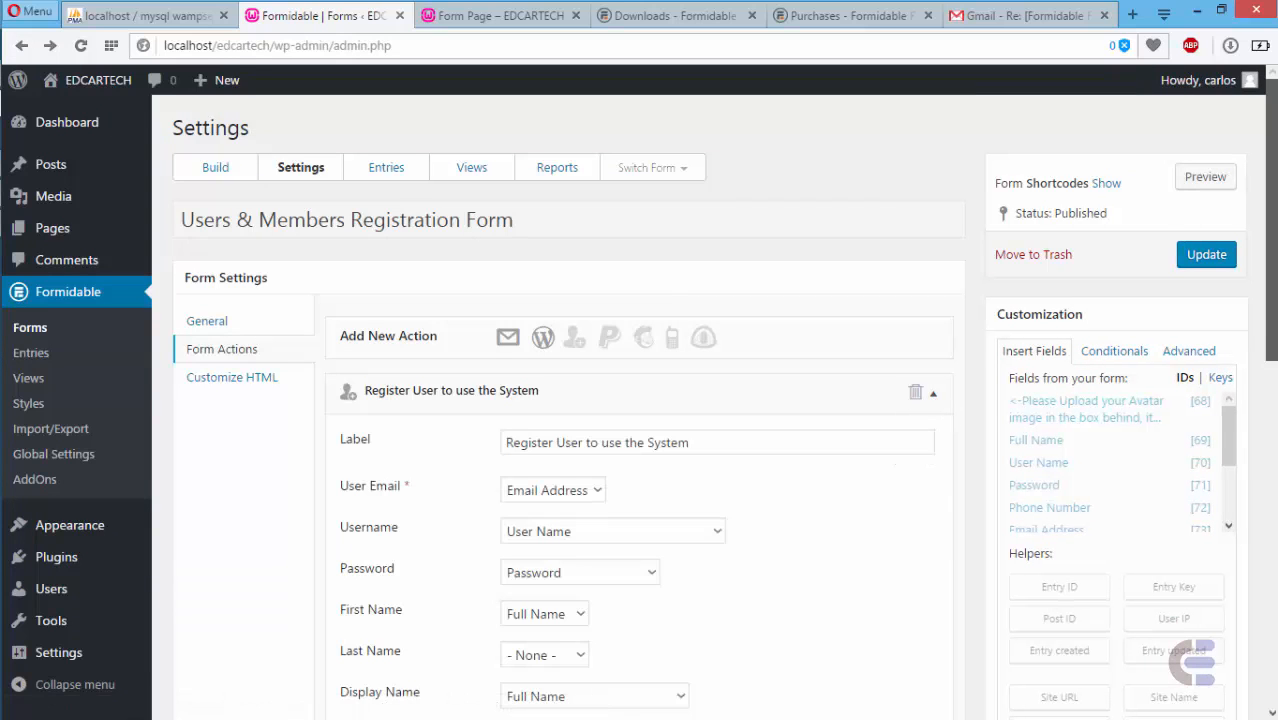
scroll(695, 400, "down", 2)
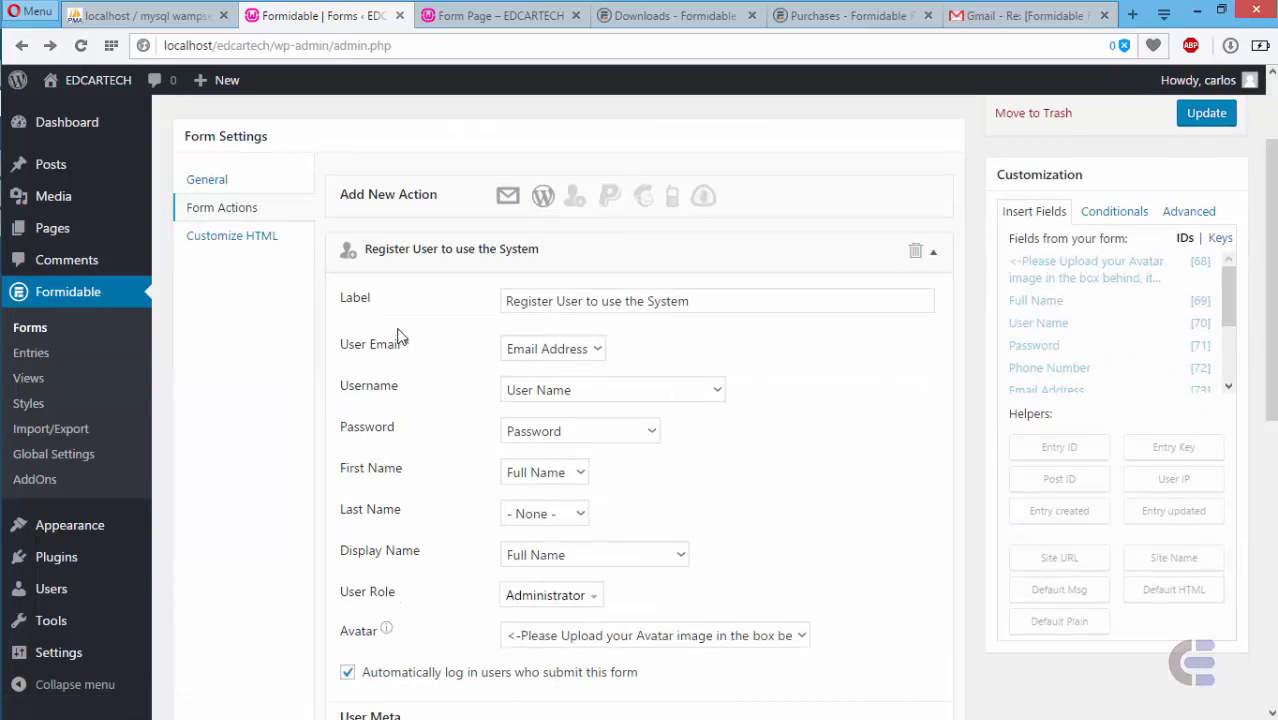
left_click(595, 350)
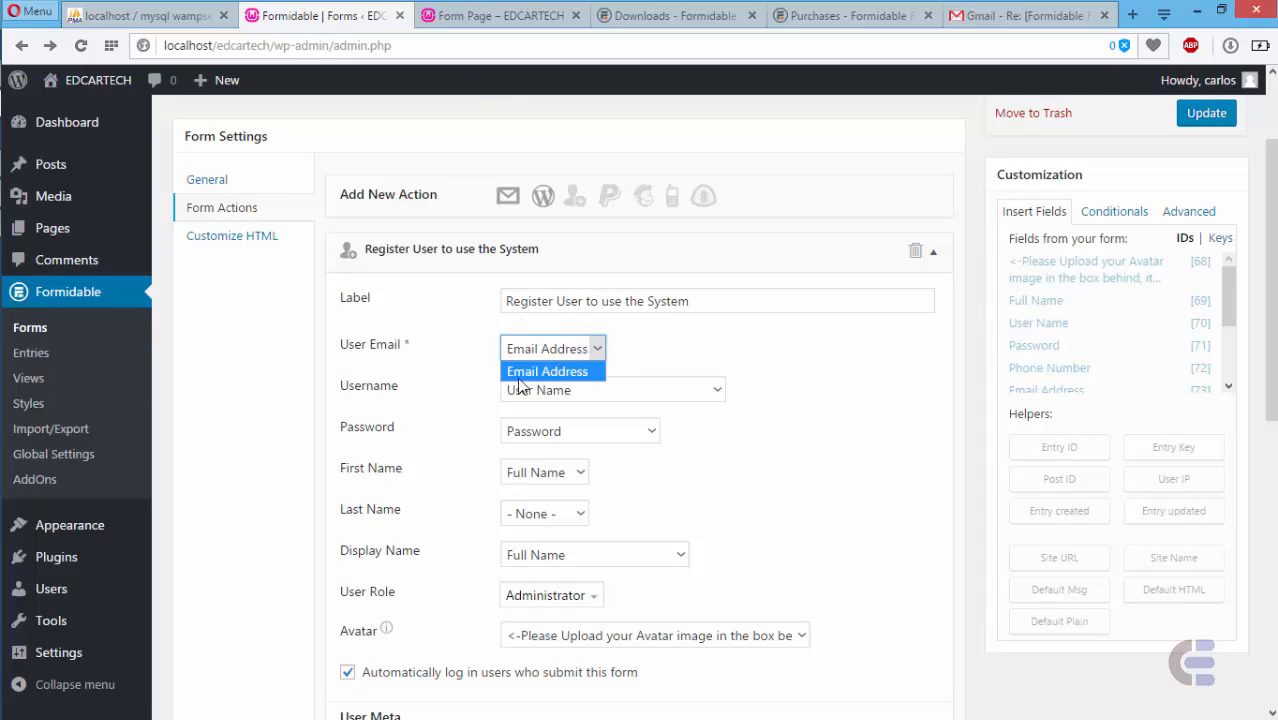
left_click(530, 373)
left_click(620, 390)
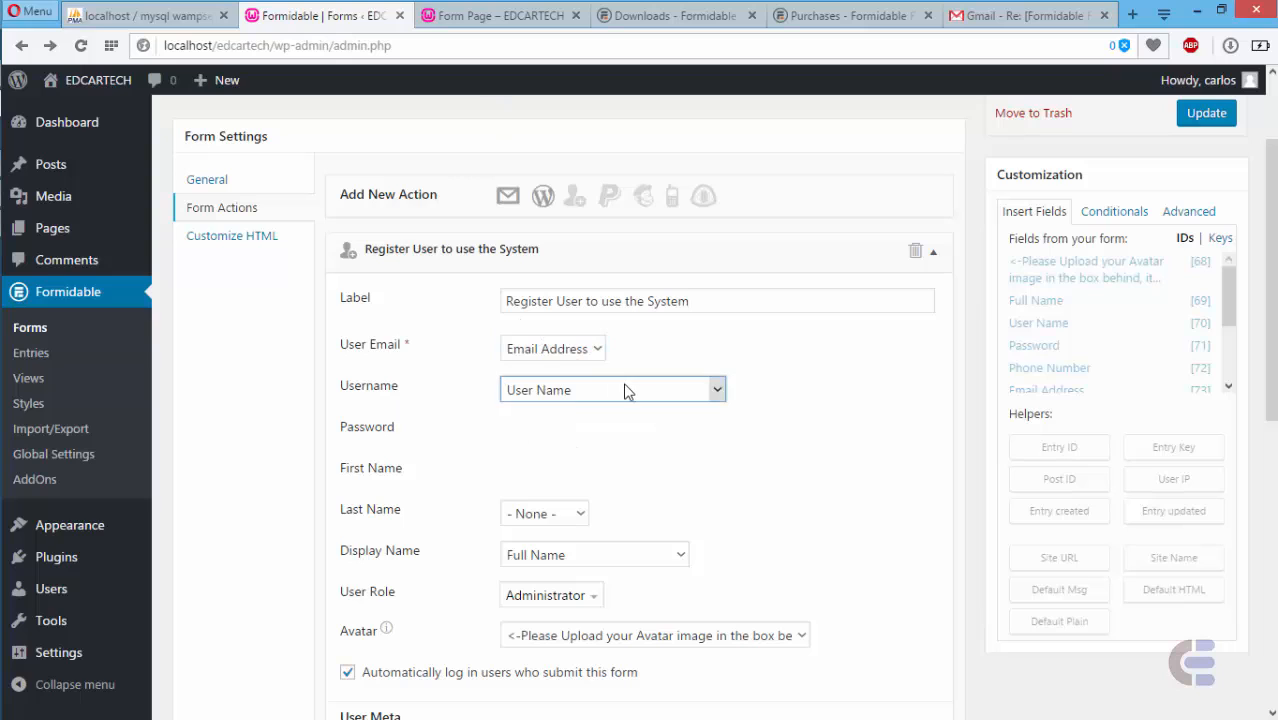
left_click(561, 392)
left_click(560, 431)
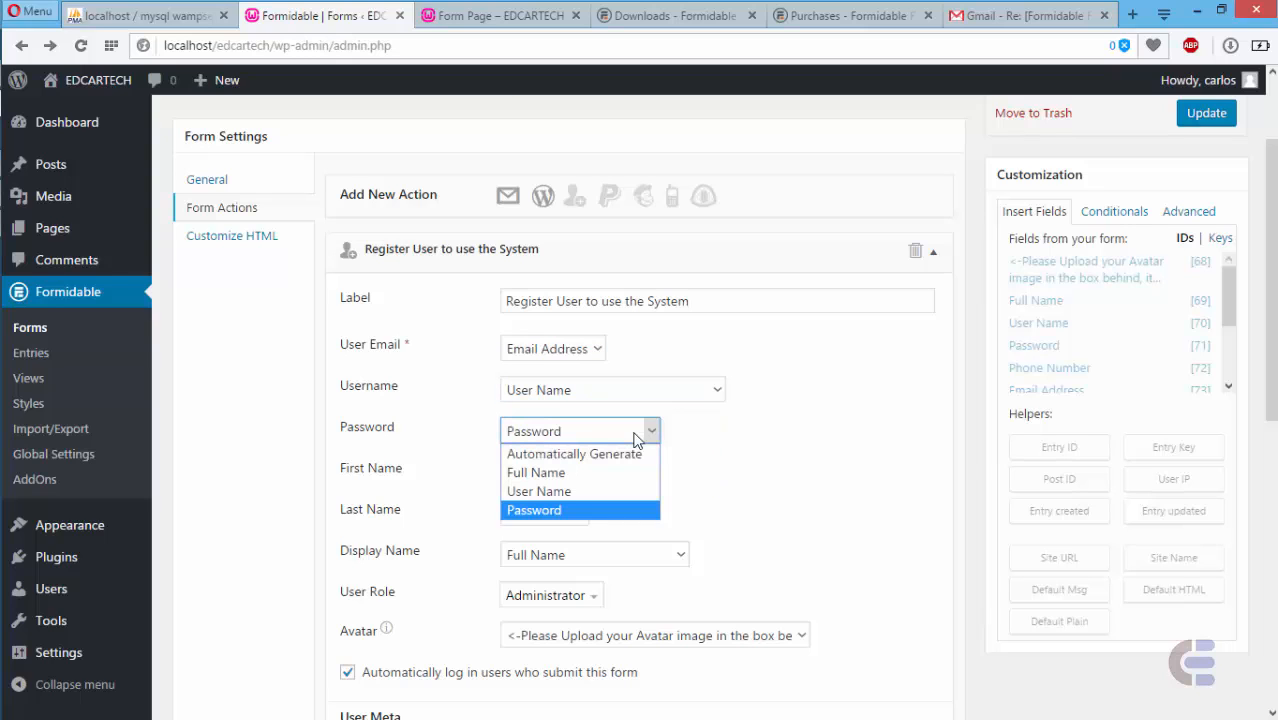
left_click(546, 511)
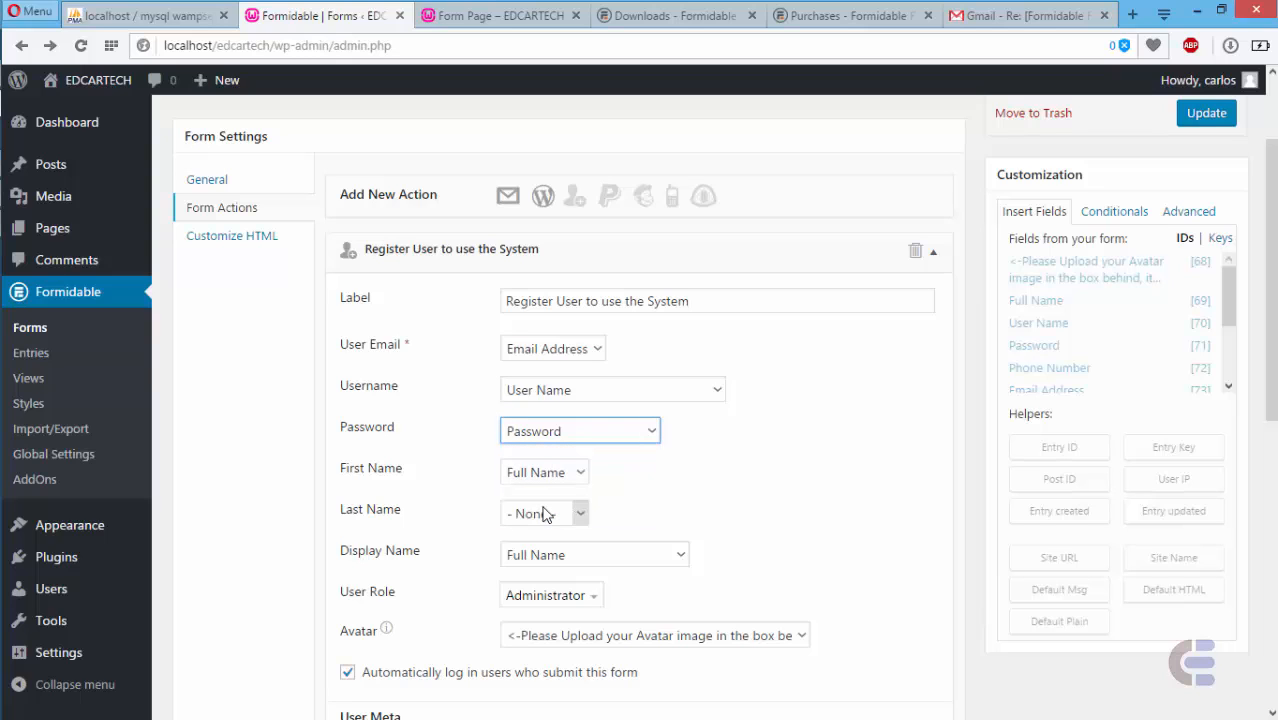
left_click(580, 470)
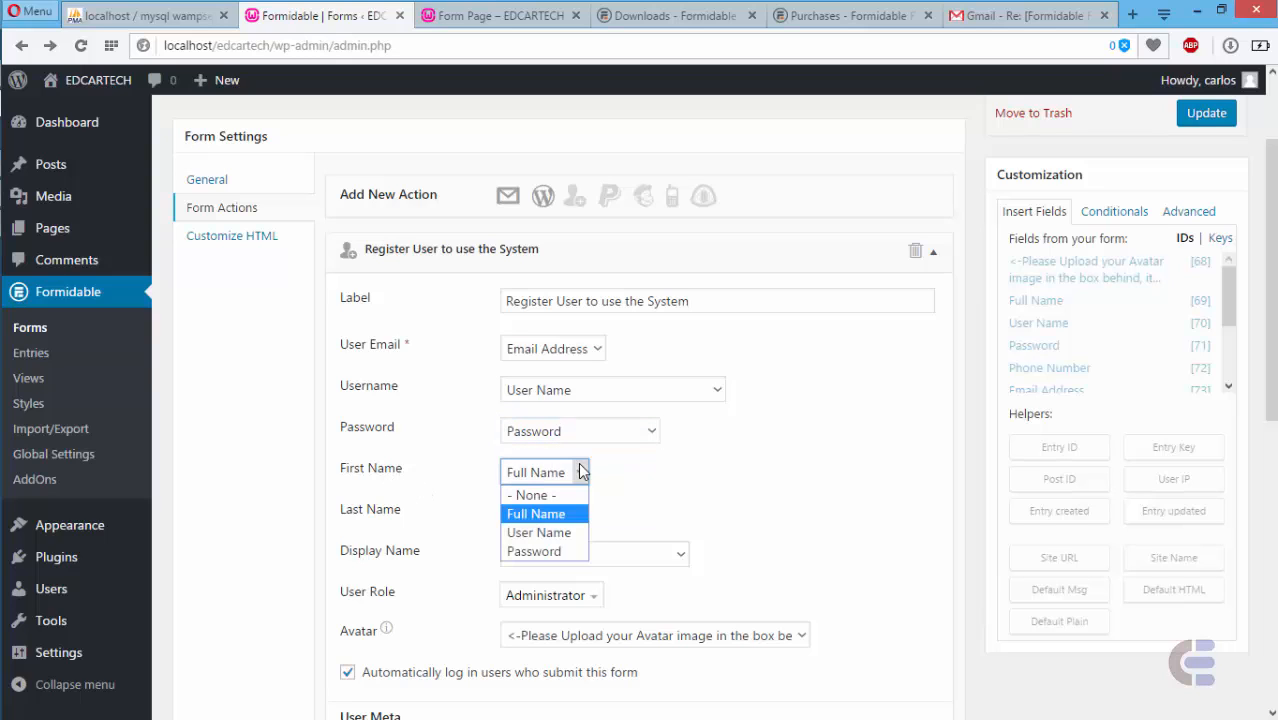
left_click(546, 514)
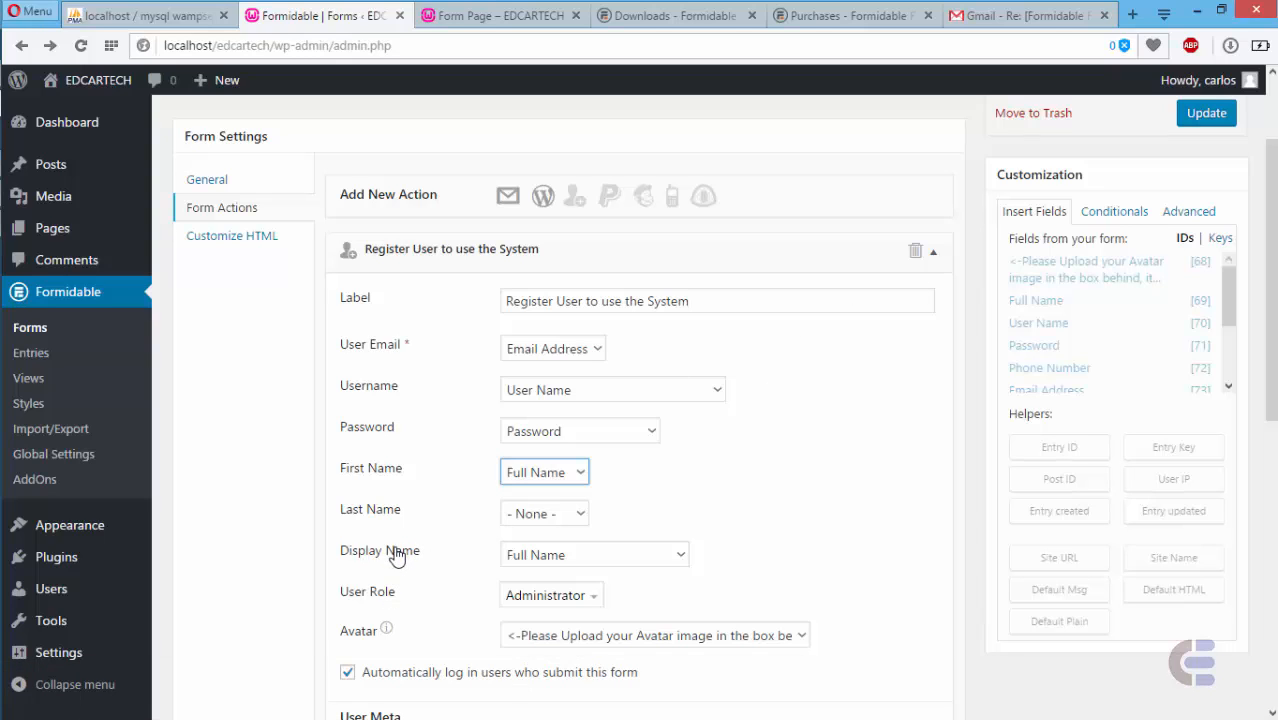
left_click(648, 561)
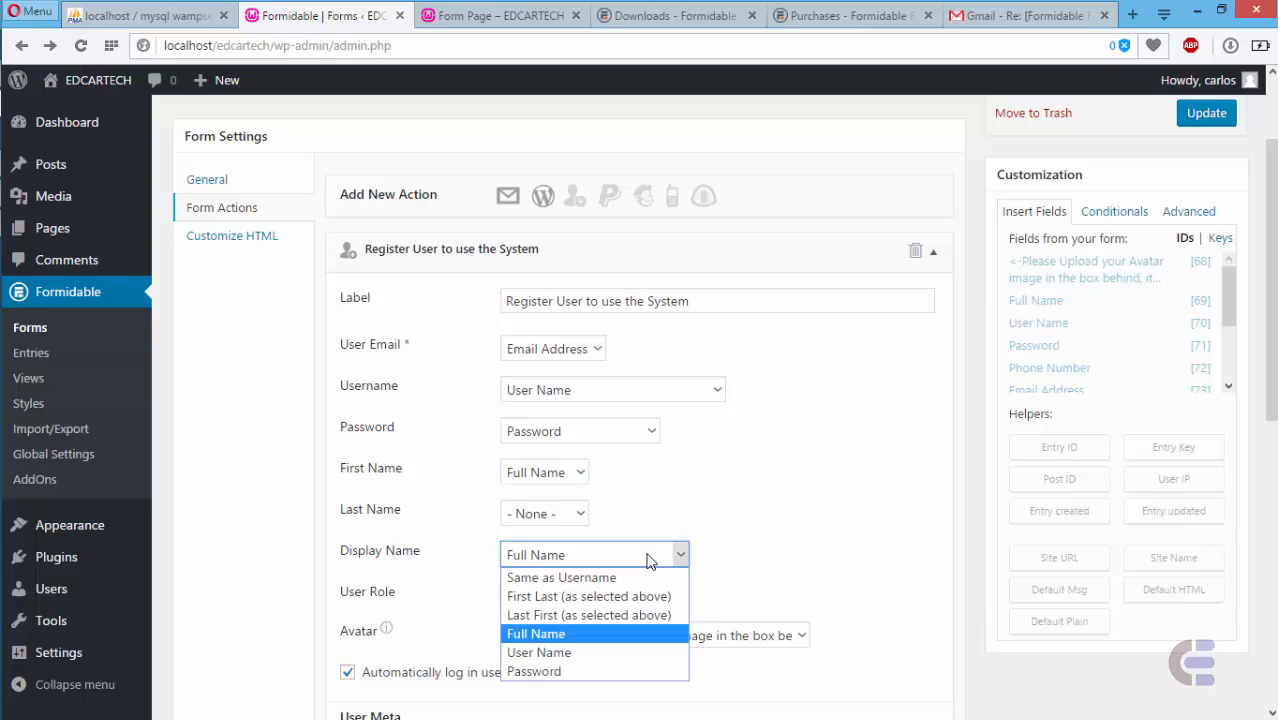
left_click(550, 633)
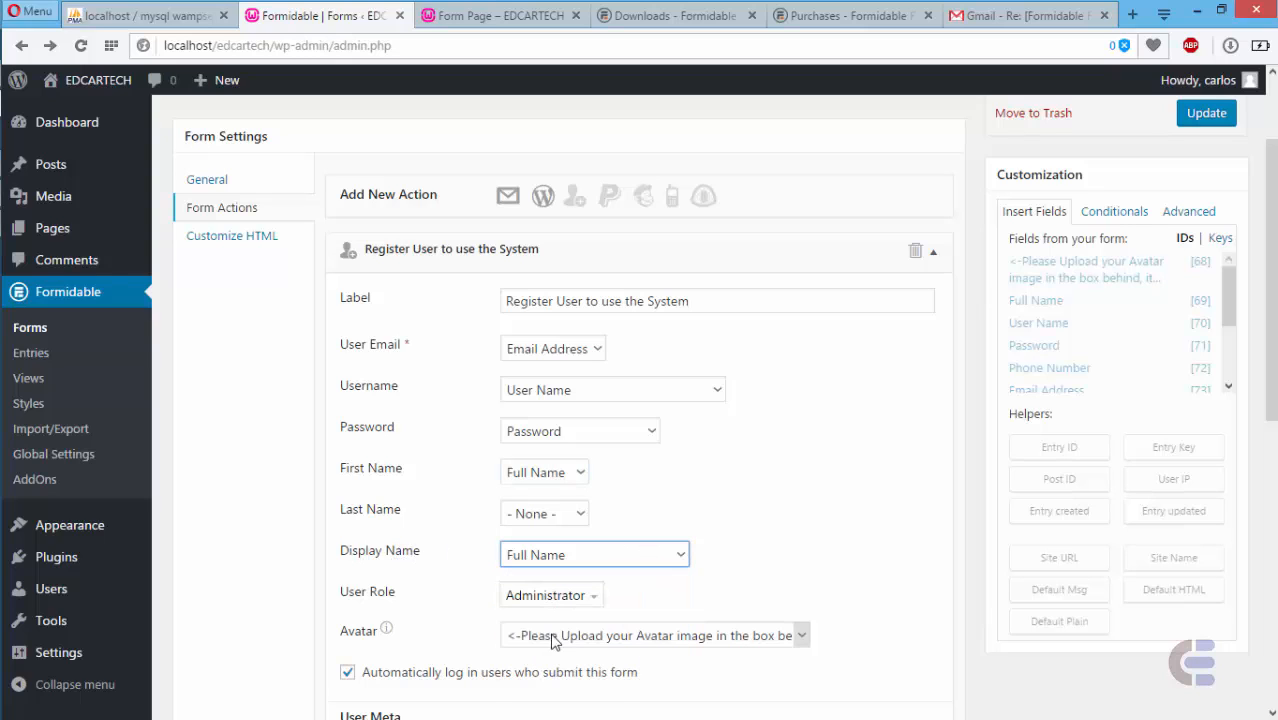
- Keep the User Role as Subscriber and link the Avatar to the upload field
mouse_move(1222, 87)
left_click(552, 596)
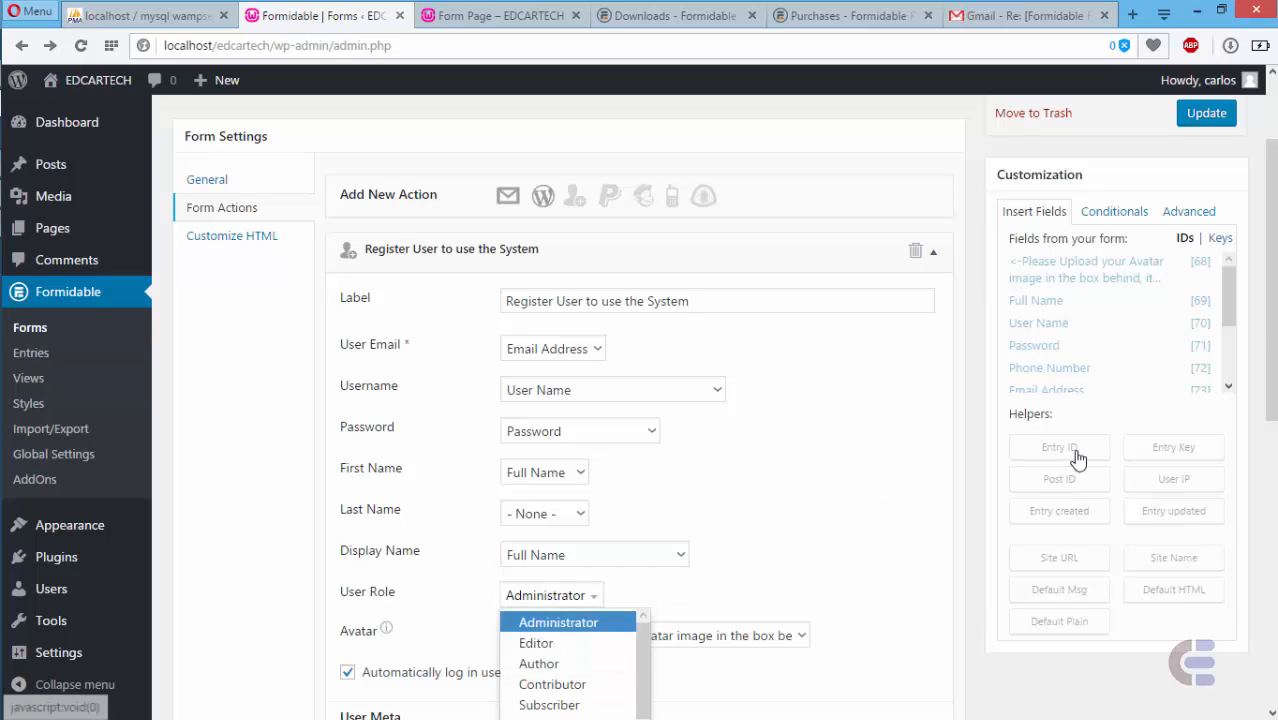
left_click_drag(1271, 360, 1271, 427)
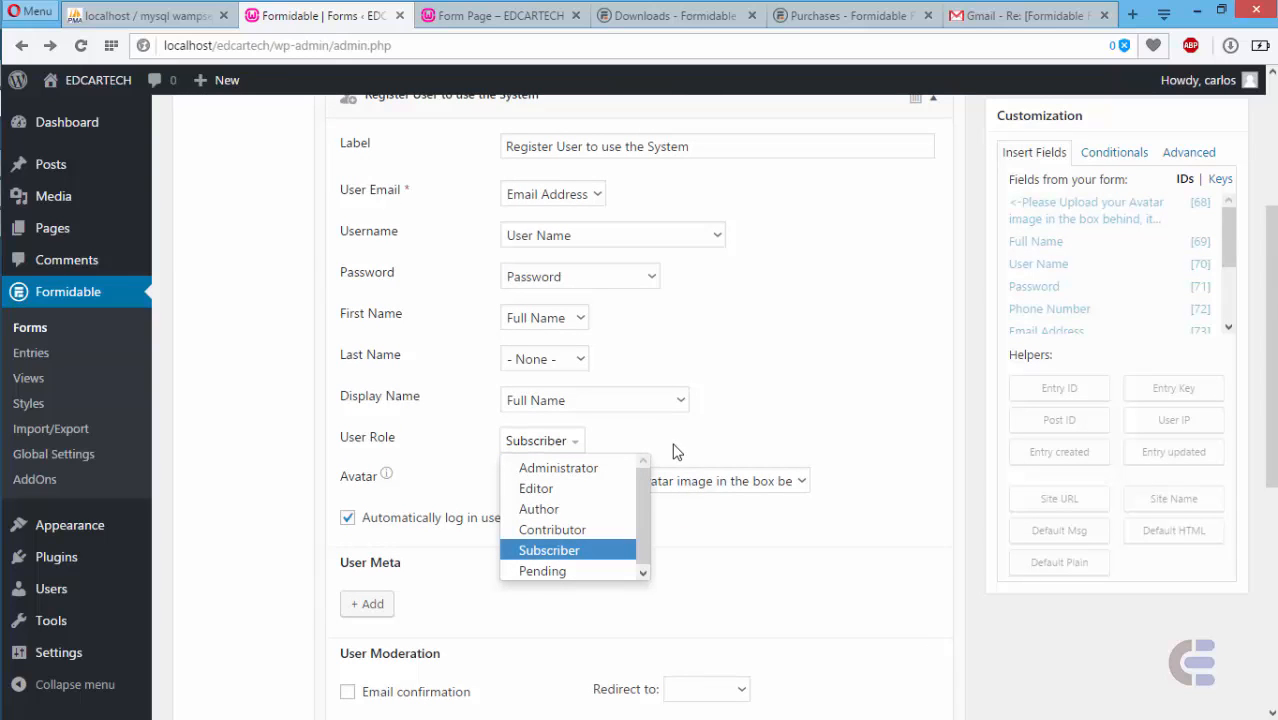
left_click(699, 485)
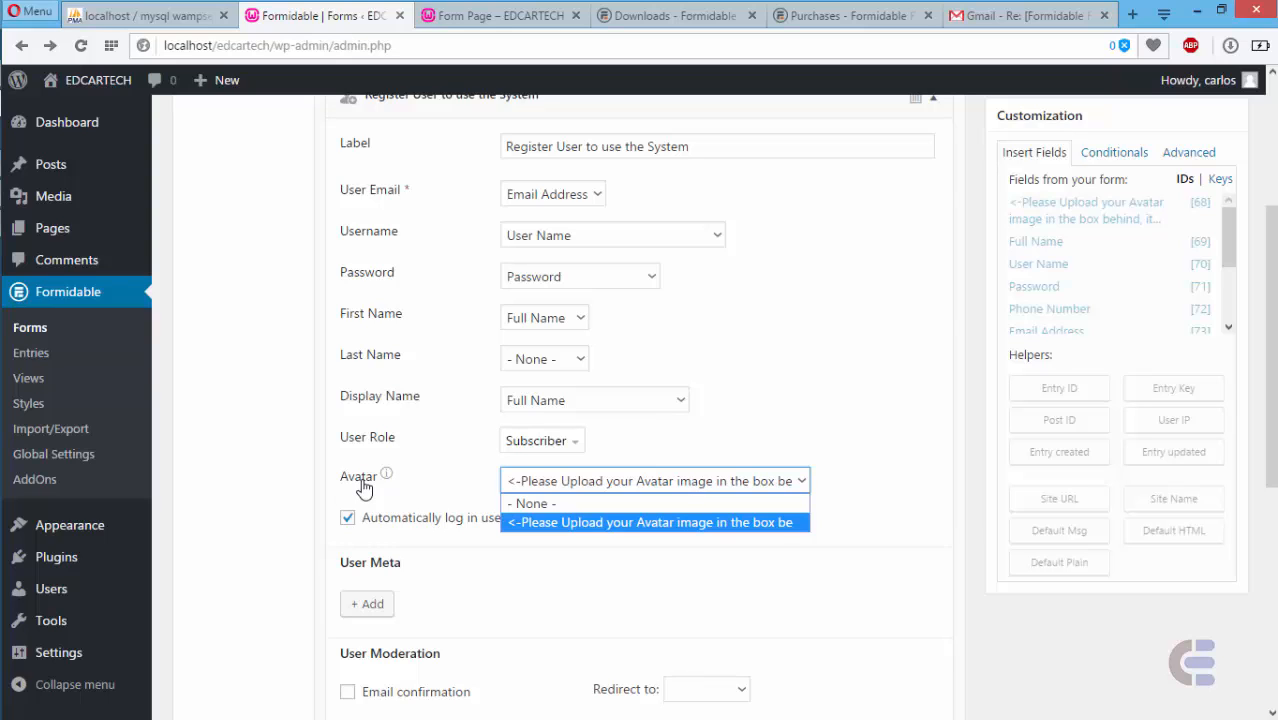
left_click(600, 522)
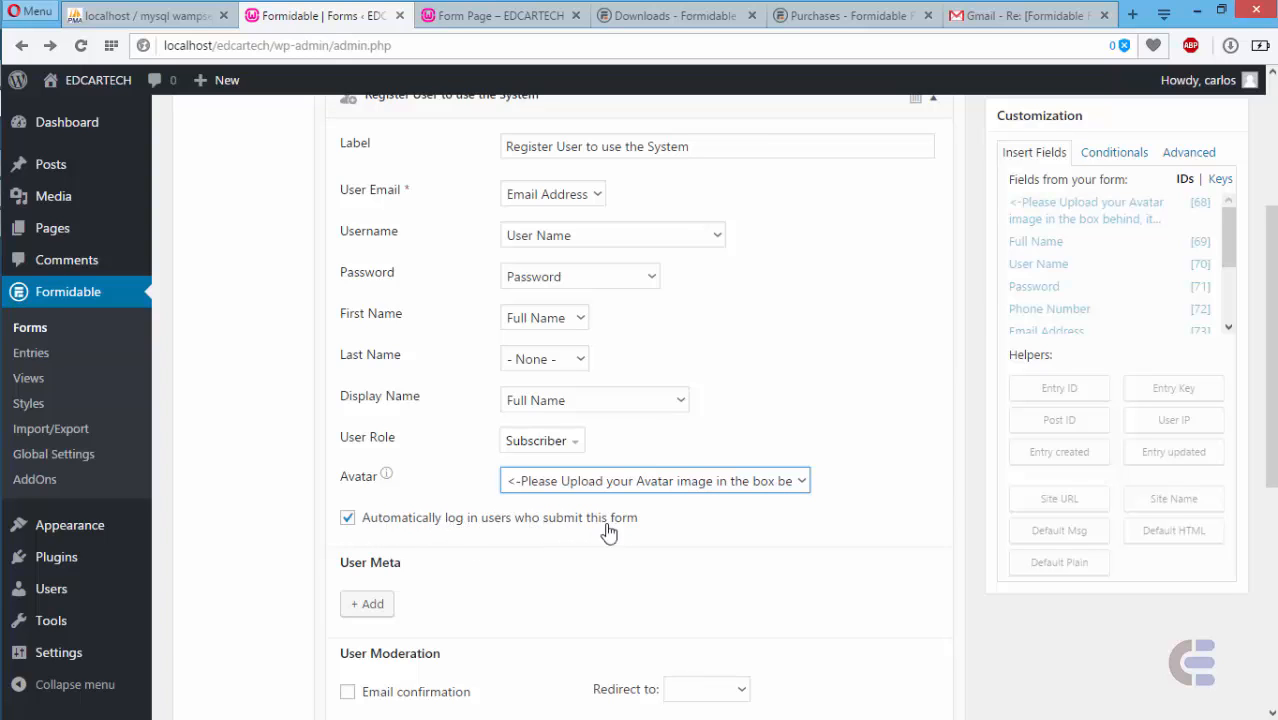
- Turn off 'Automatically log in users' and scroll down to Email Notification
left_click(348, 519)
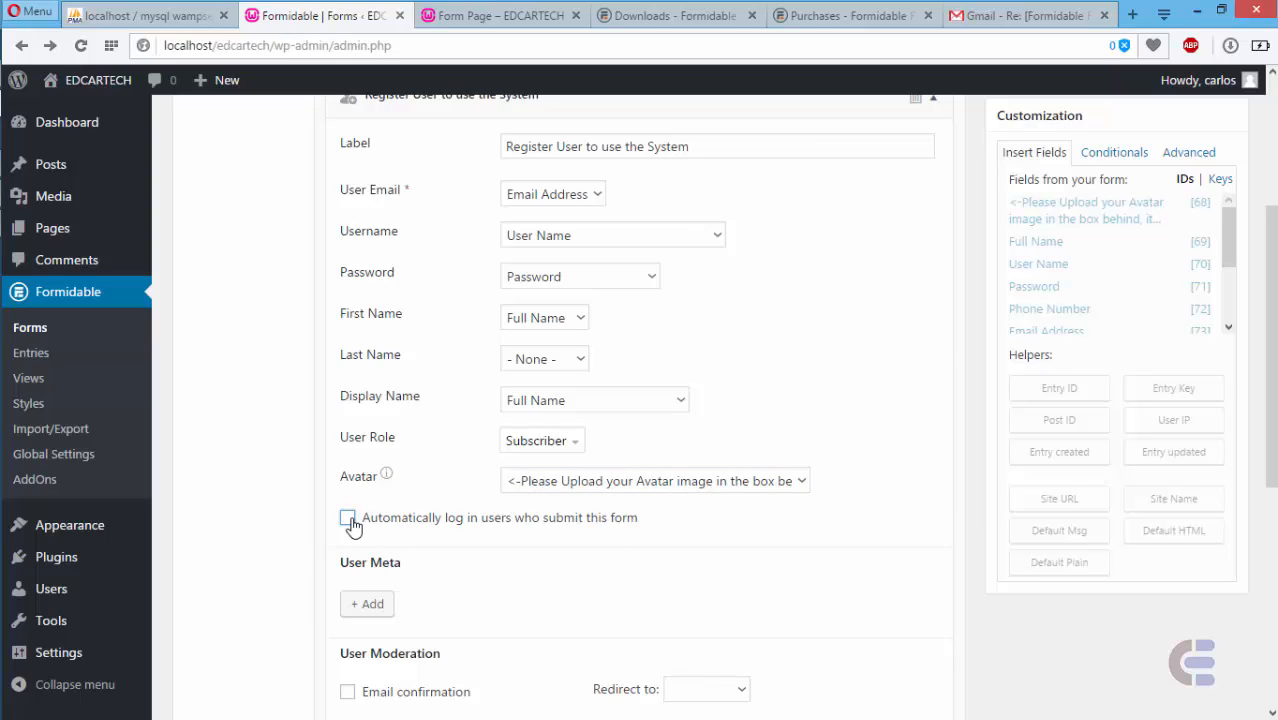
left_click(348, 519)
left_click(348, 519)
left_click_drag(1271, 385, 1271, 552)
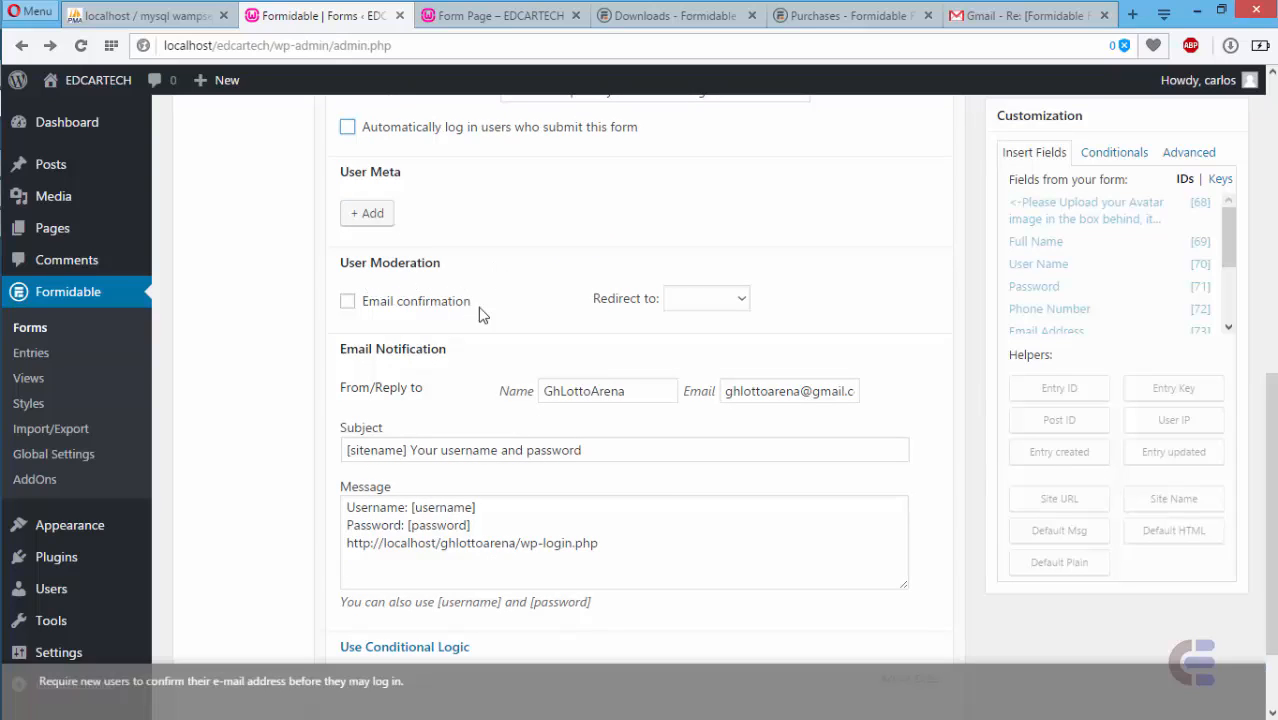
- Clear the old From Name and change the sender e-mail address to use edcartech
left_click_drag(634, 392, 546, 395)
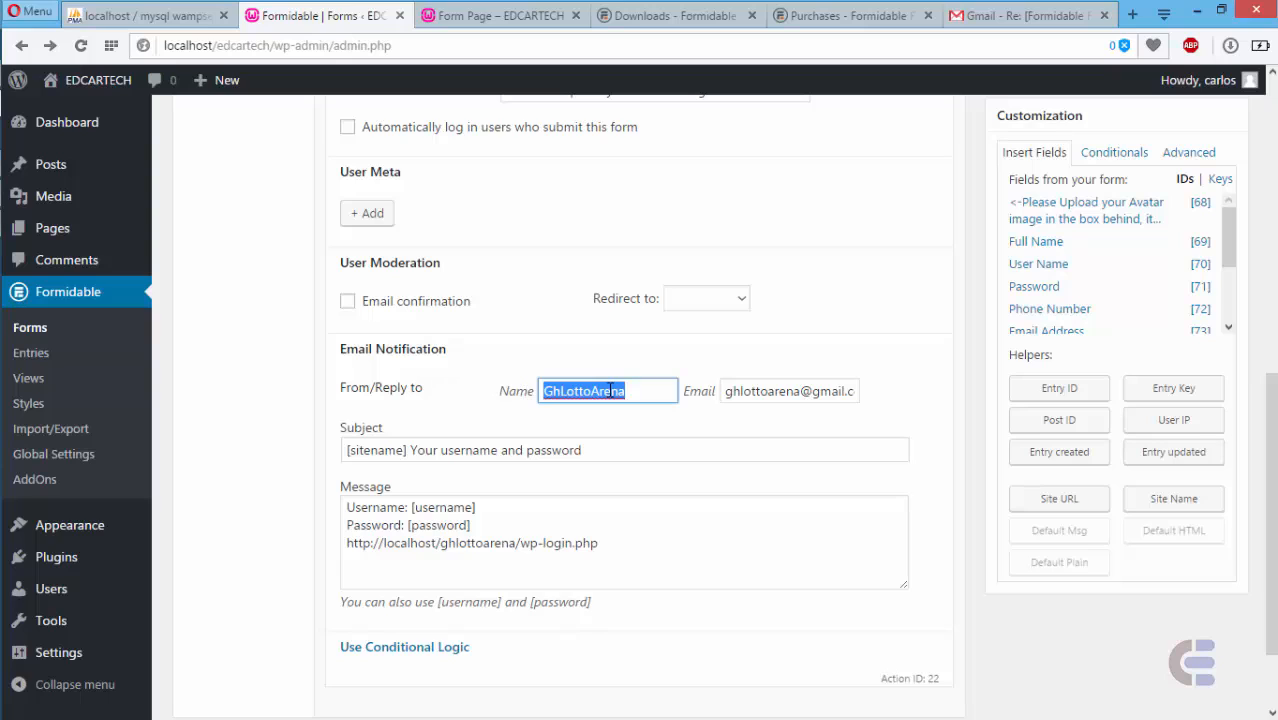
key("BackSpace")
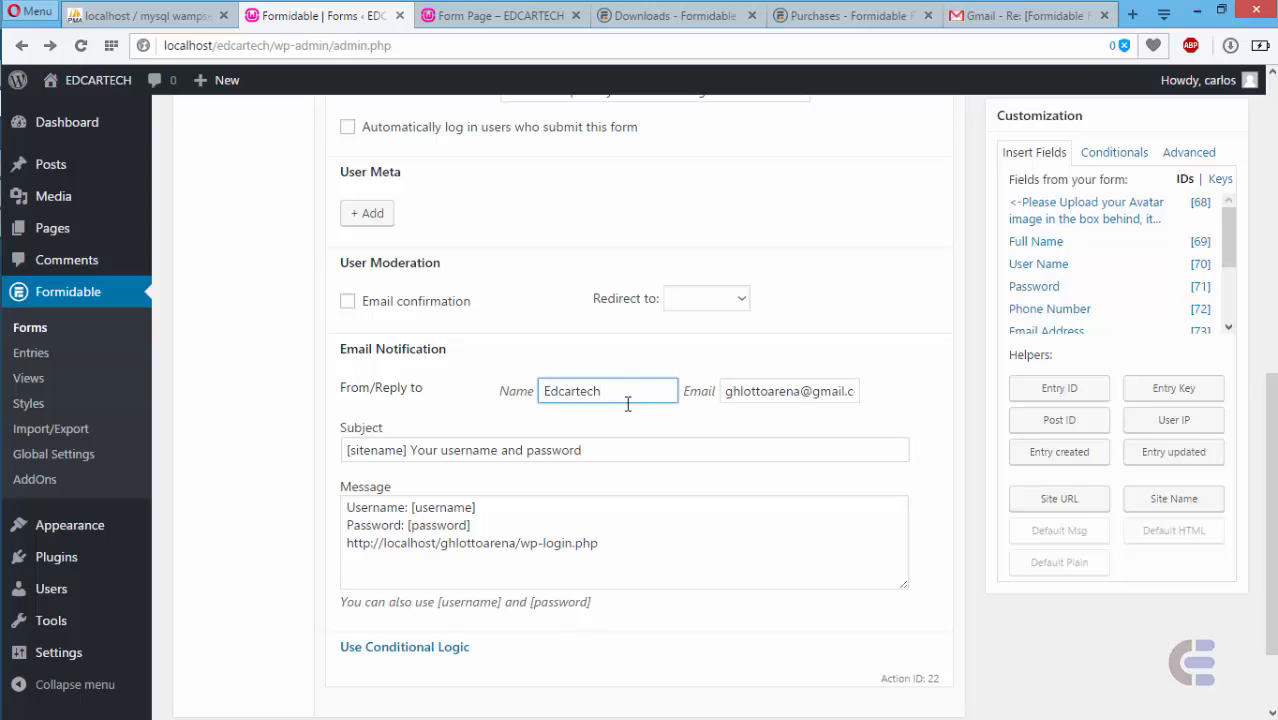
left_click_drag(798, 391, 688, 395)
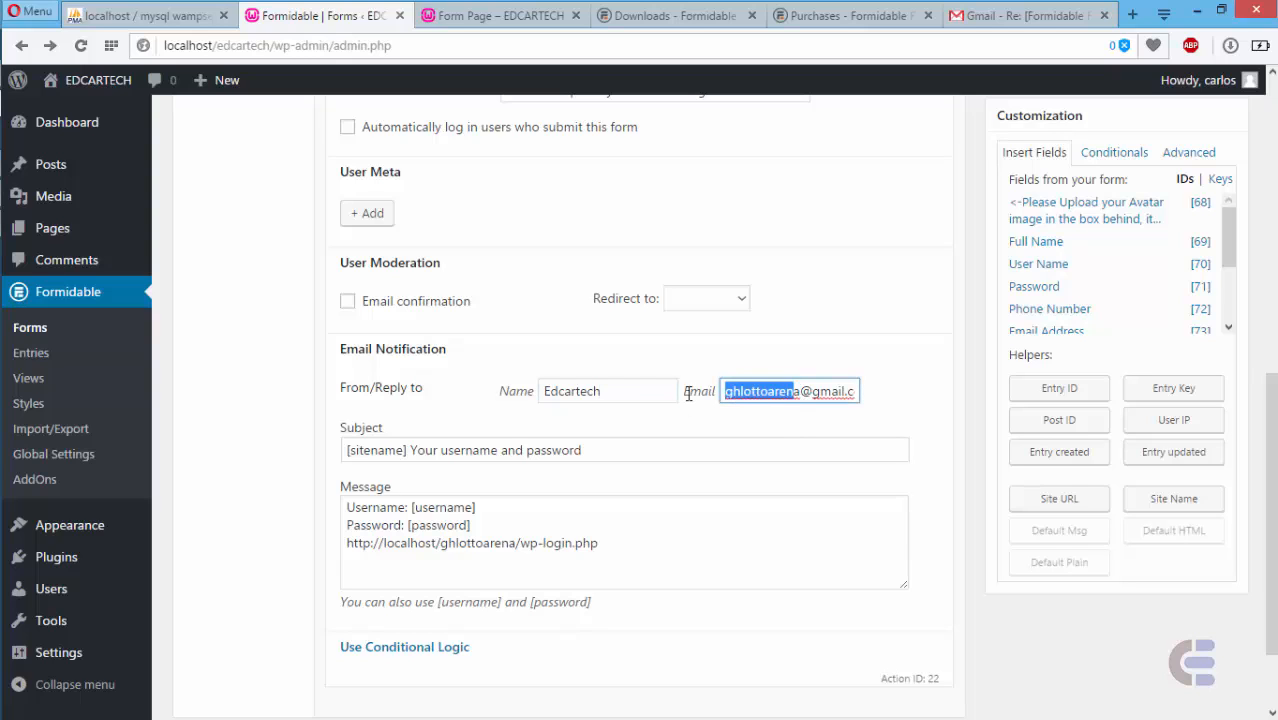
type("edcartec")
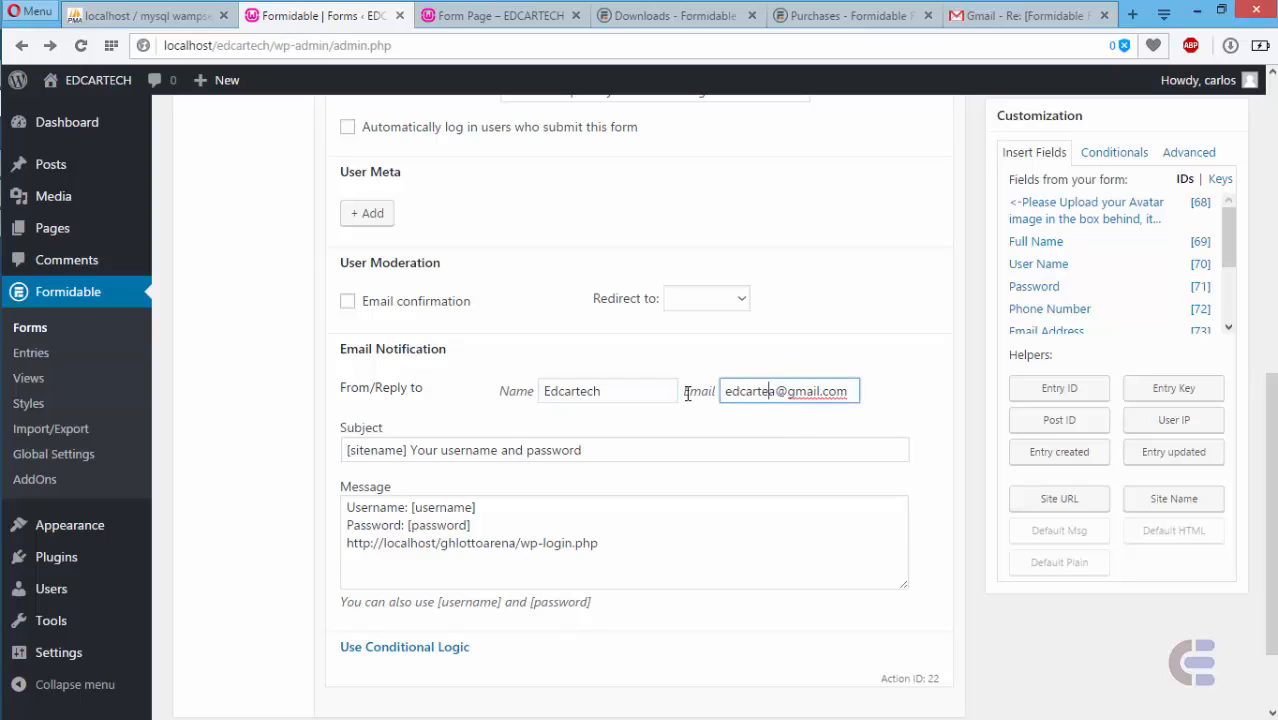
type("h")
key("Delete")
- Save the form settings and return to the list of all forms
scroll(1140, 605, "up", 7)
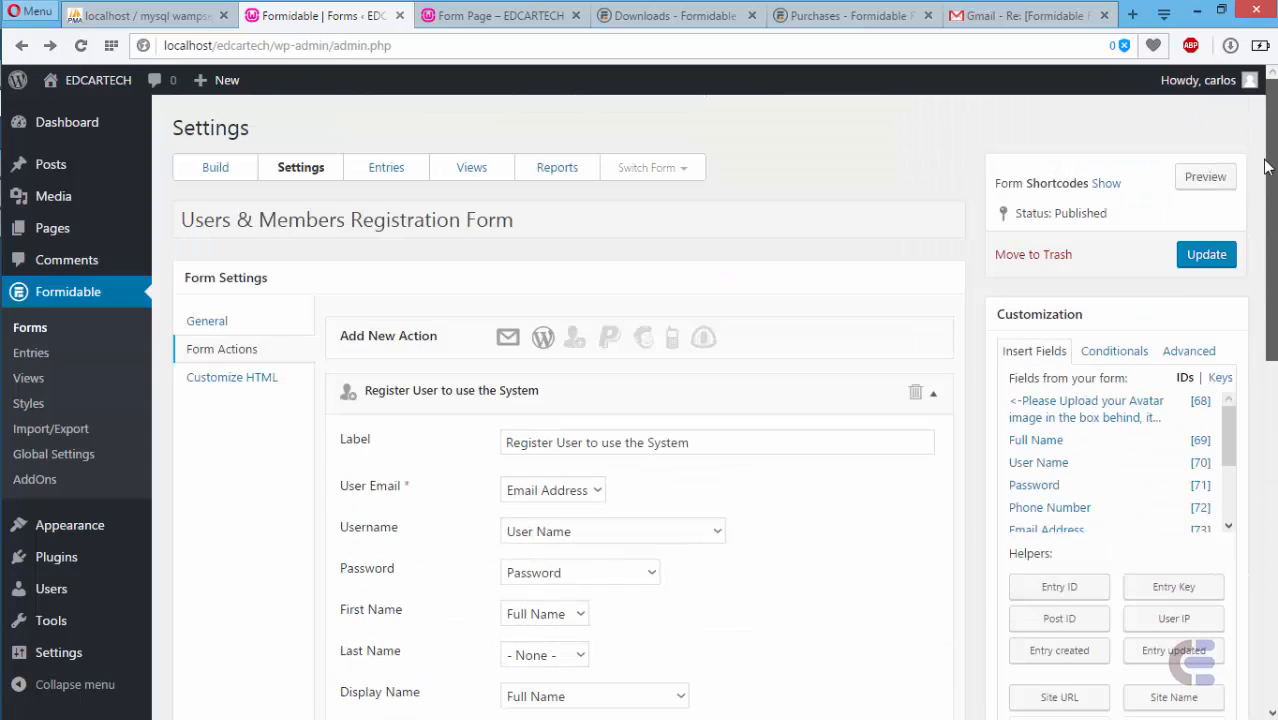
left_click(1195, 262)
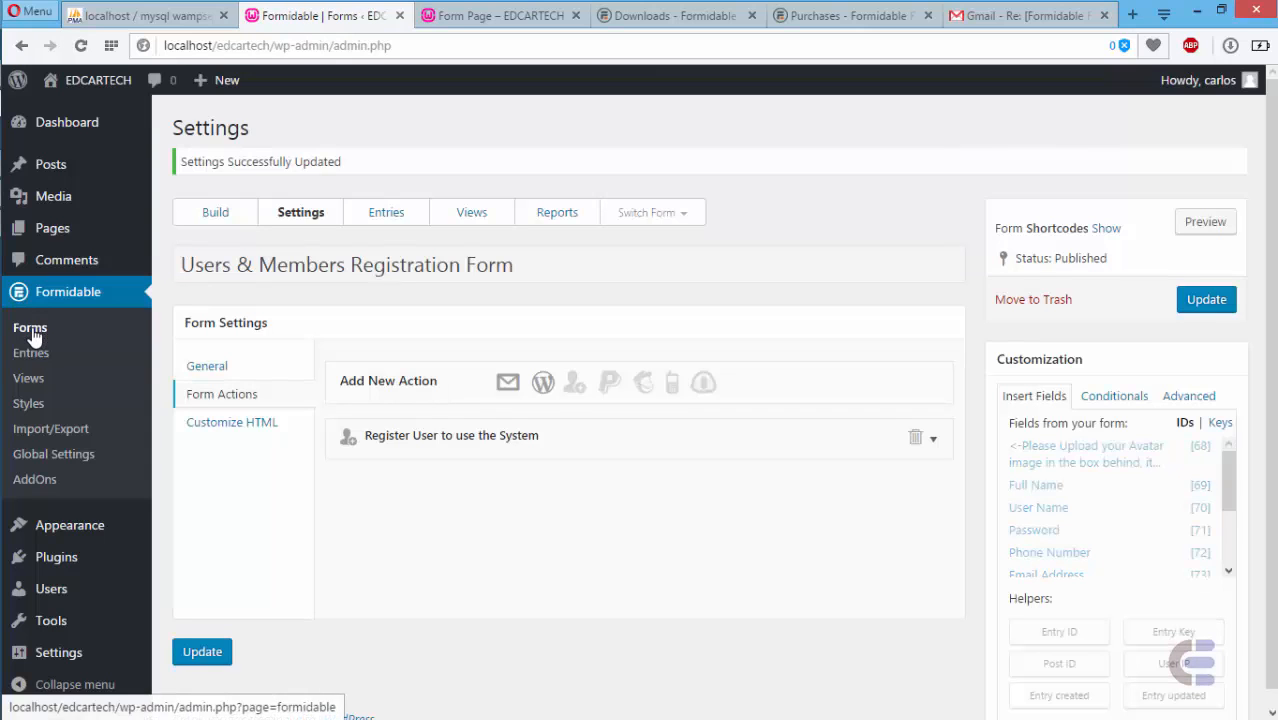
left_click(31, 330)
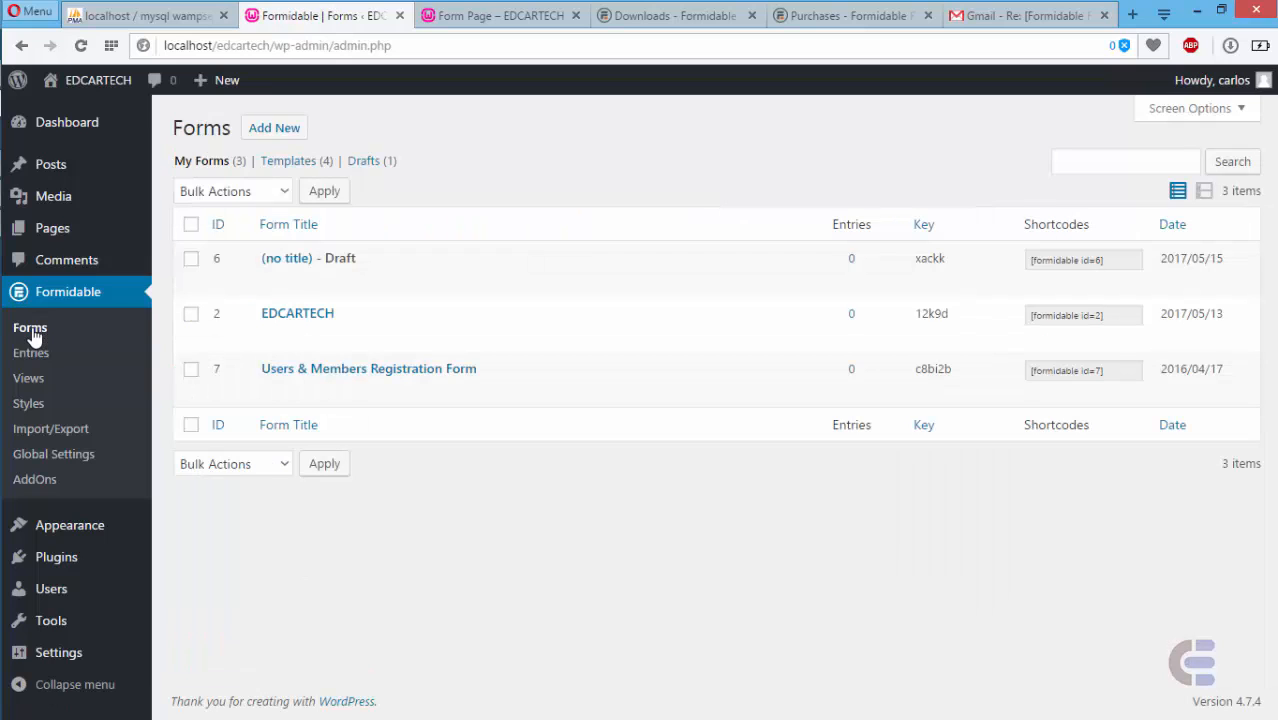
- Open Form Page from the Pages list for editing and view its live version
mouse_move(261, 395)
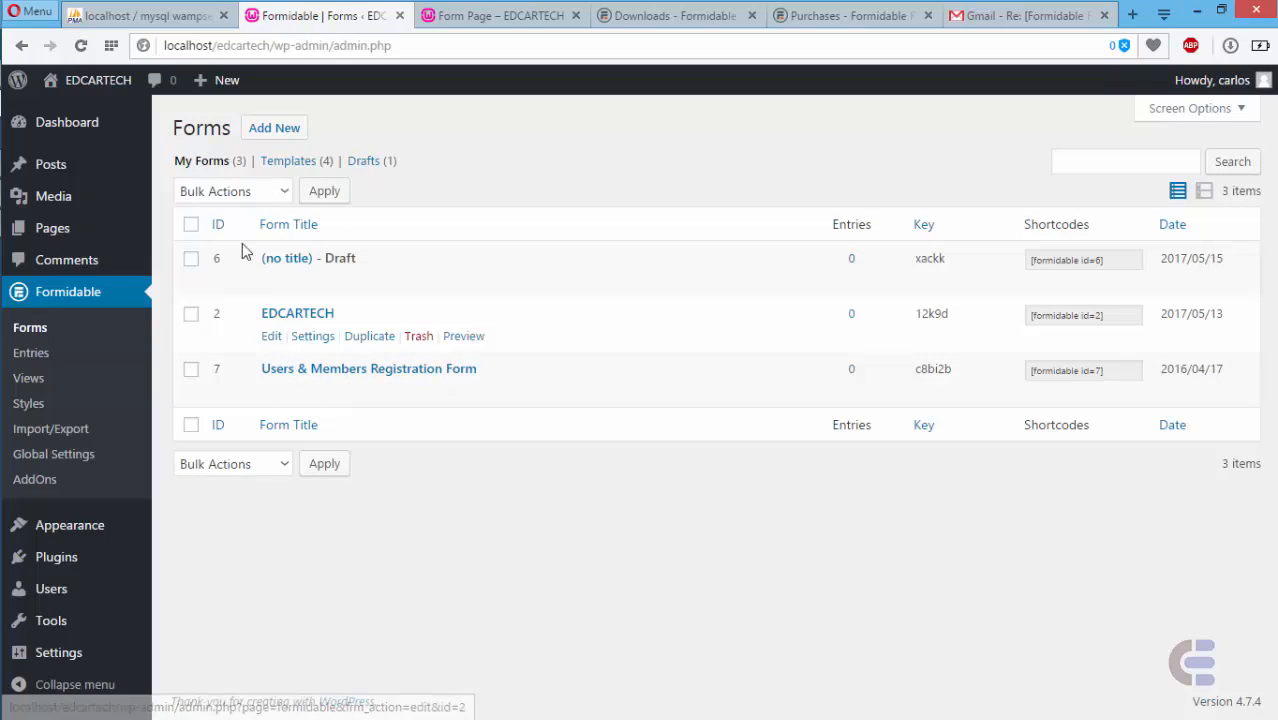
mouse_move(222, 392)
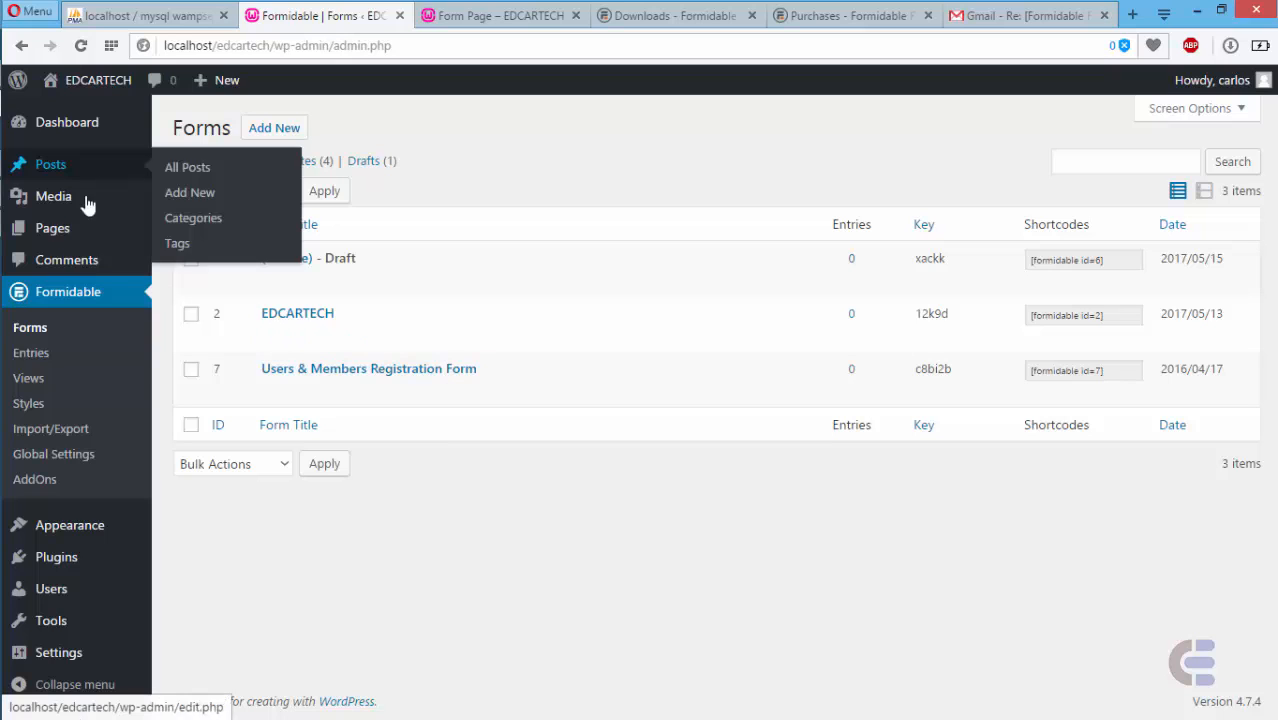
left_click(52, 232)
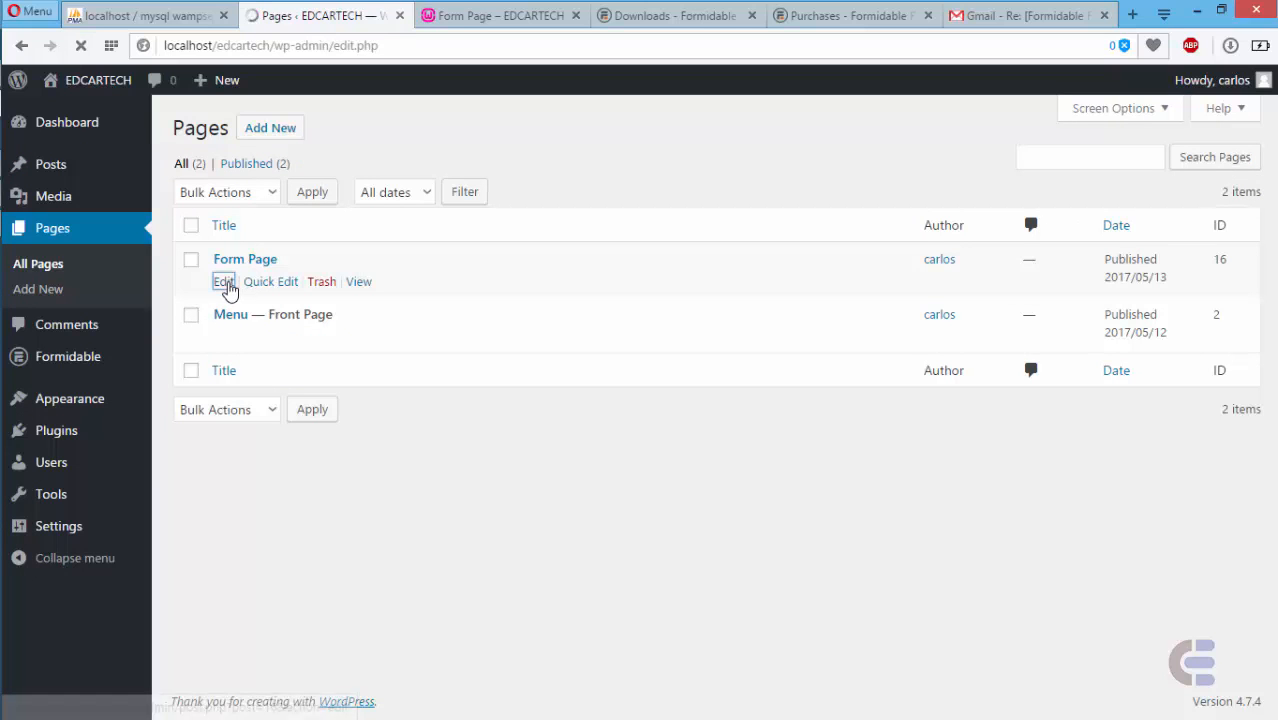
left_click(225, 283)
left_click(480, 20)
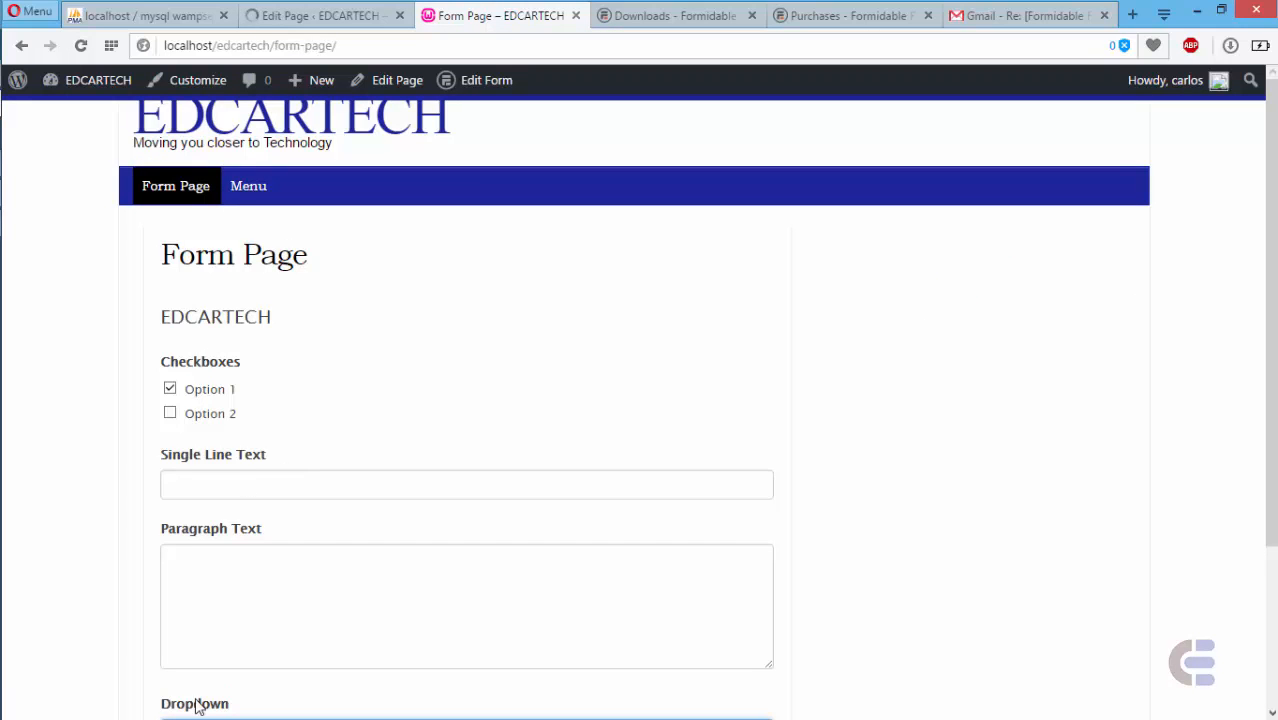
- Return to the Form Page editor and save the page
left_click(342, 17)
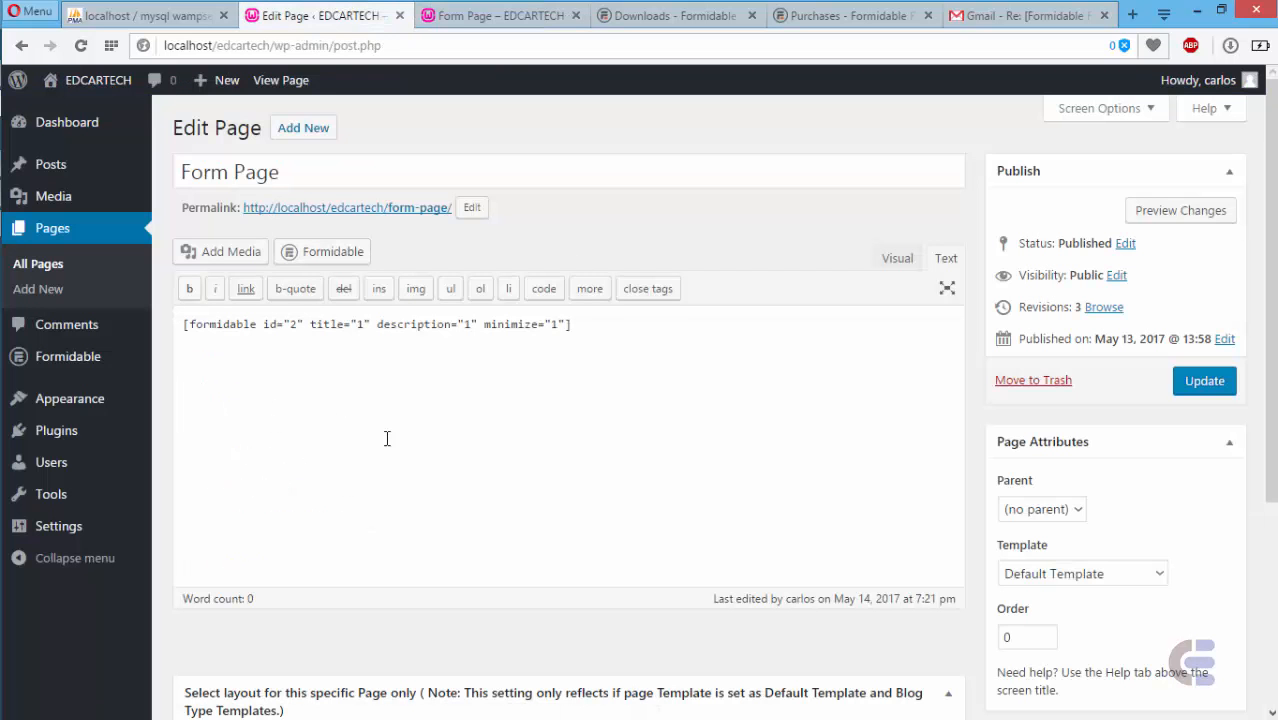
left_click_drag(1271, 290, 1271, 500)
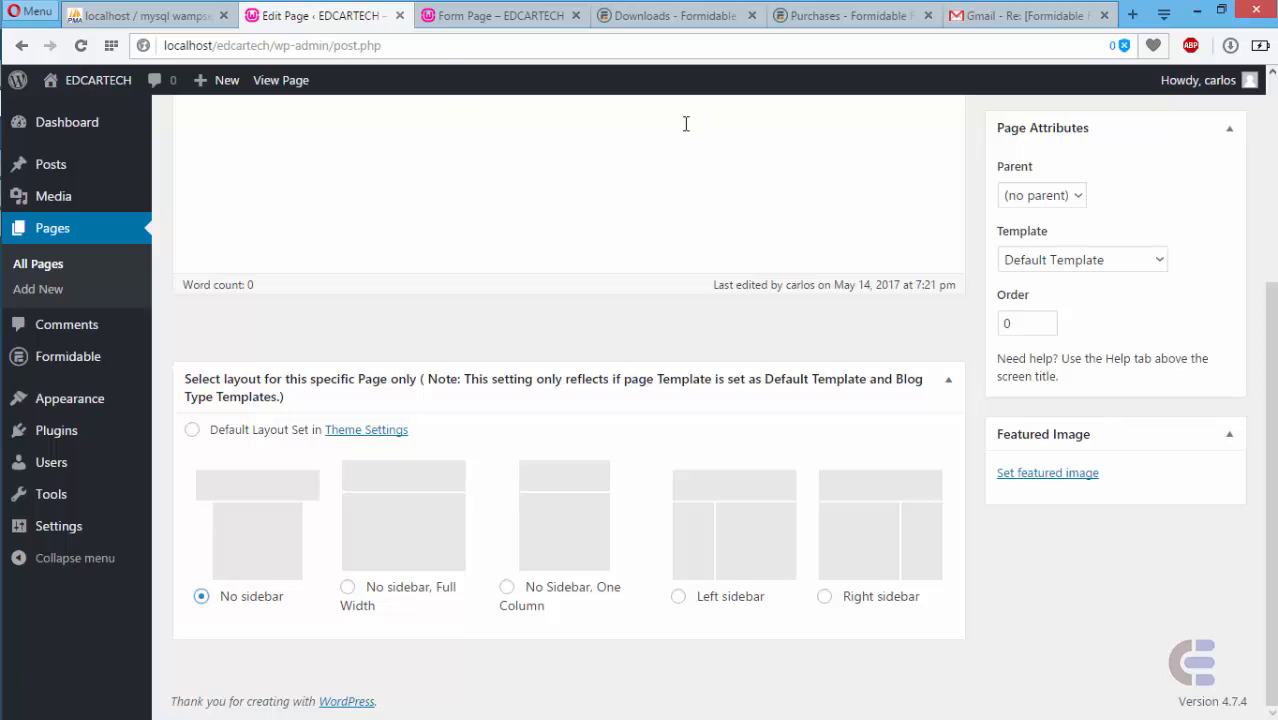
left_click_drag(1273, 540, 1273, 334)
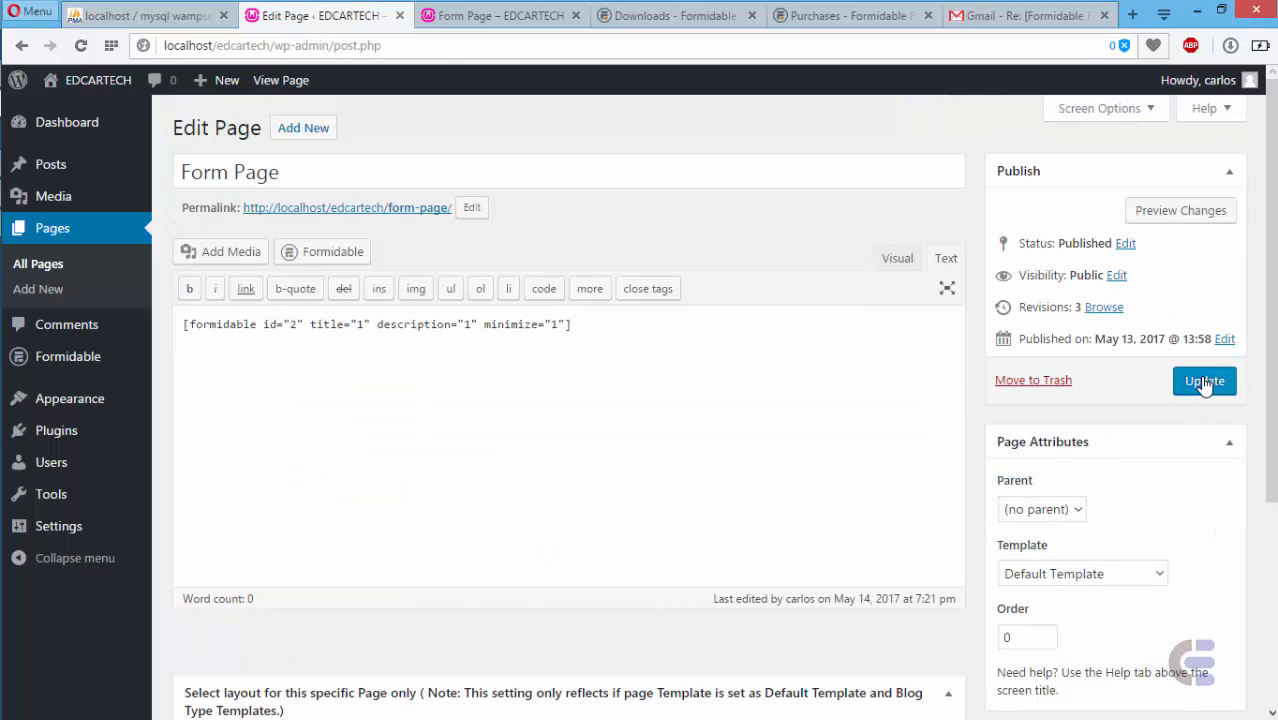
left_click(1205, 382)
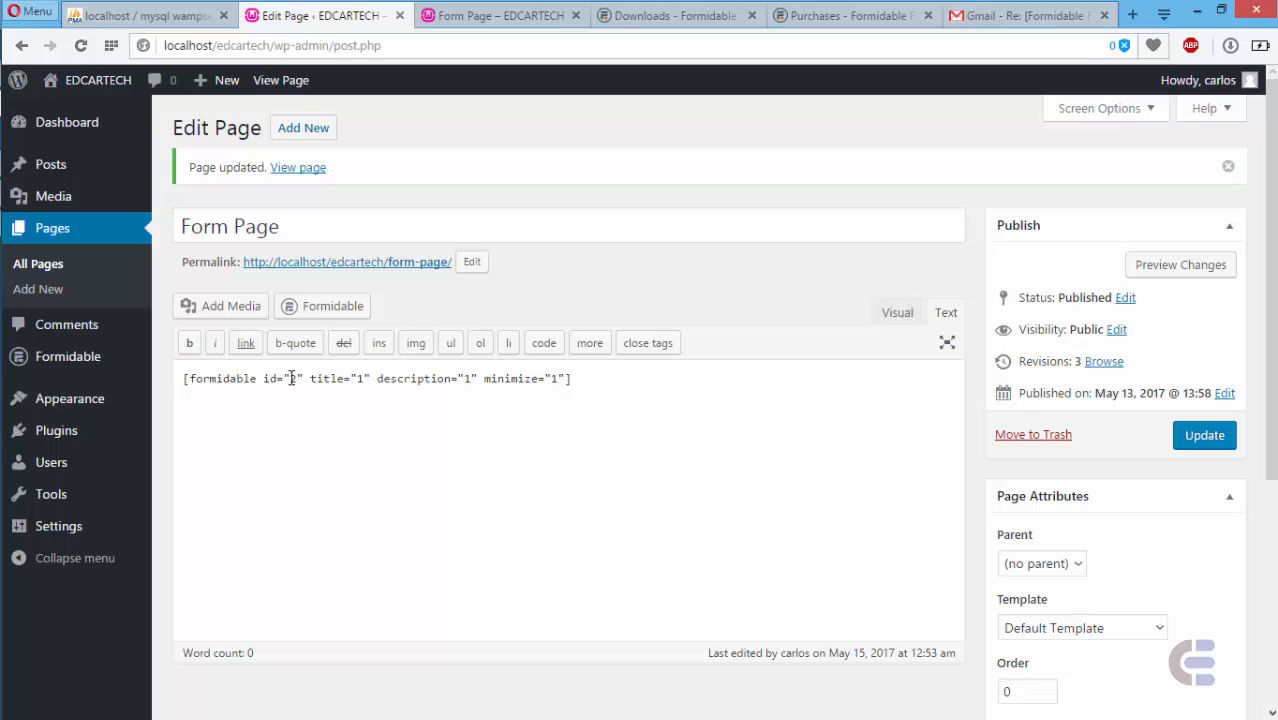
- Insert the Users & Members Registration Form shortcode into Form Page
left_click(341, 306)
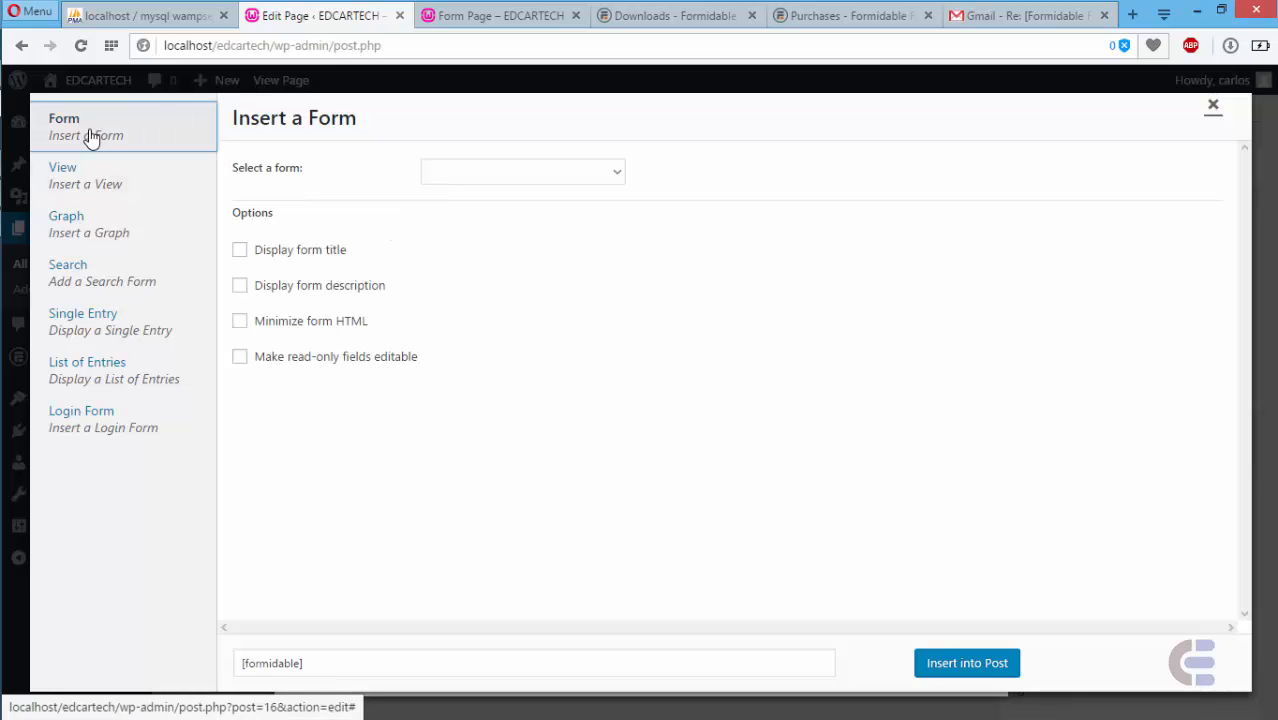
left_click(522, 172)
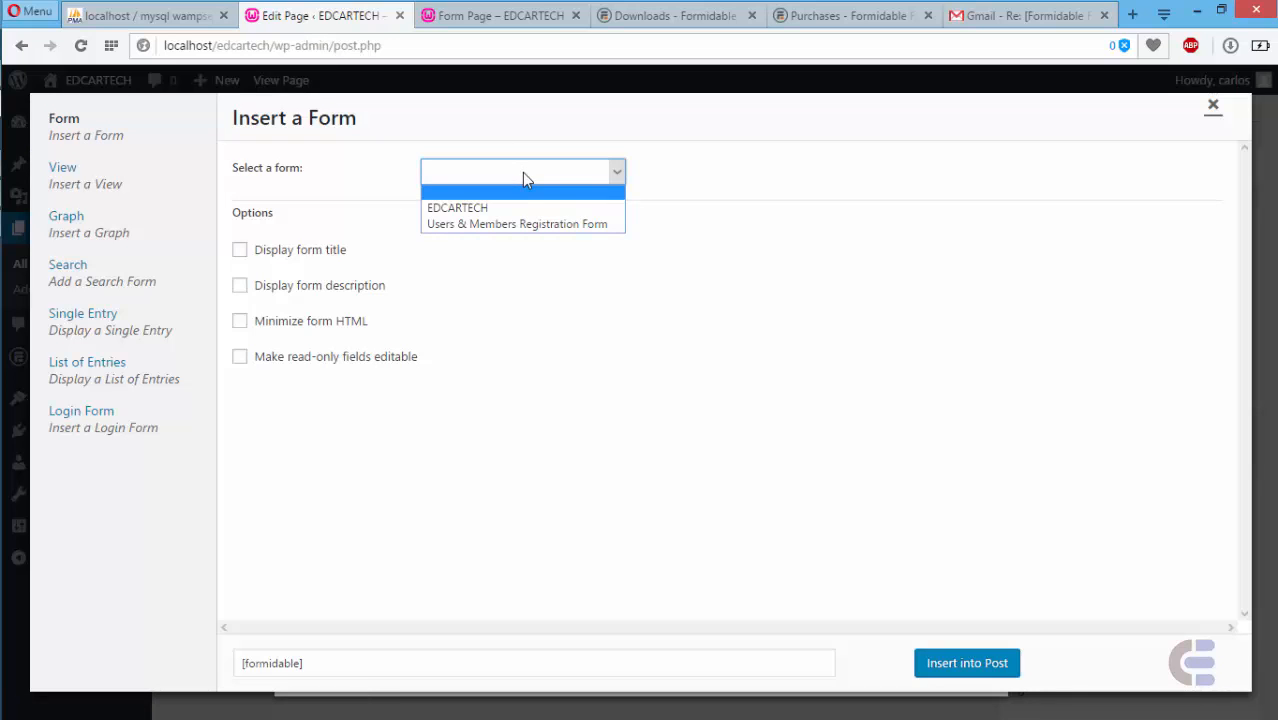
left_click(506, 224)
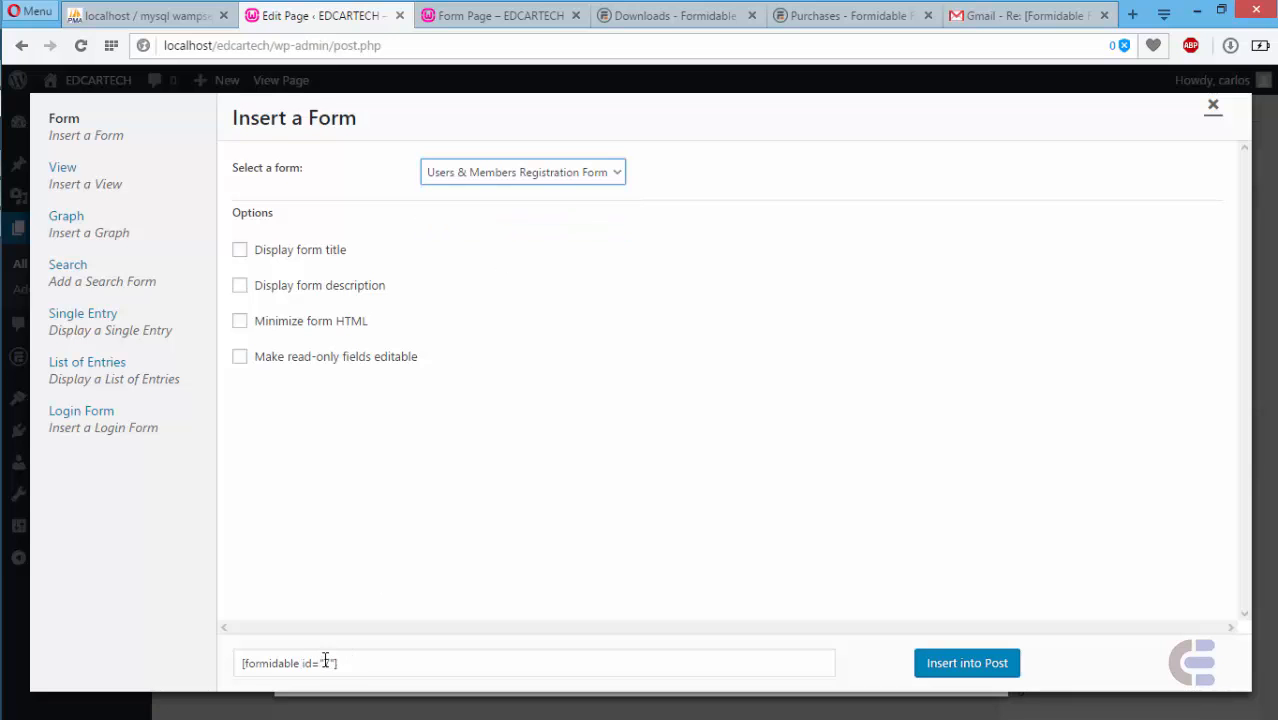
left_click(982, 670)
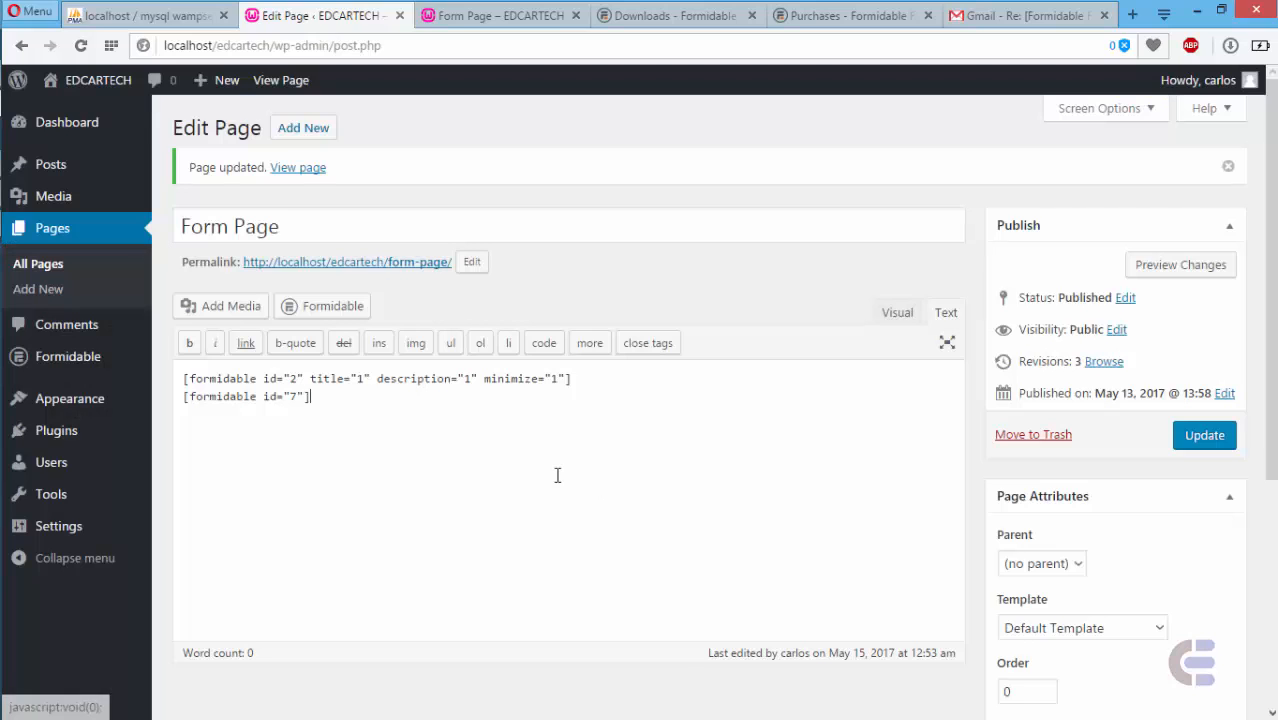
- Change the shortcode to form id 7, remove the duplicate line, and update the page
left_click_drag(579, 379, 184, 370)
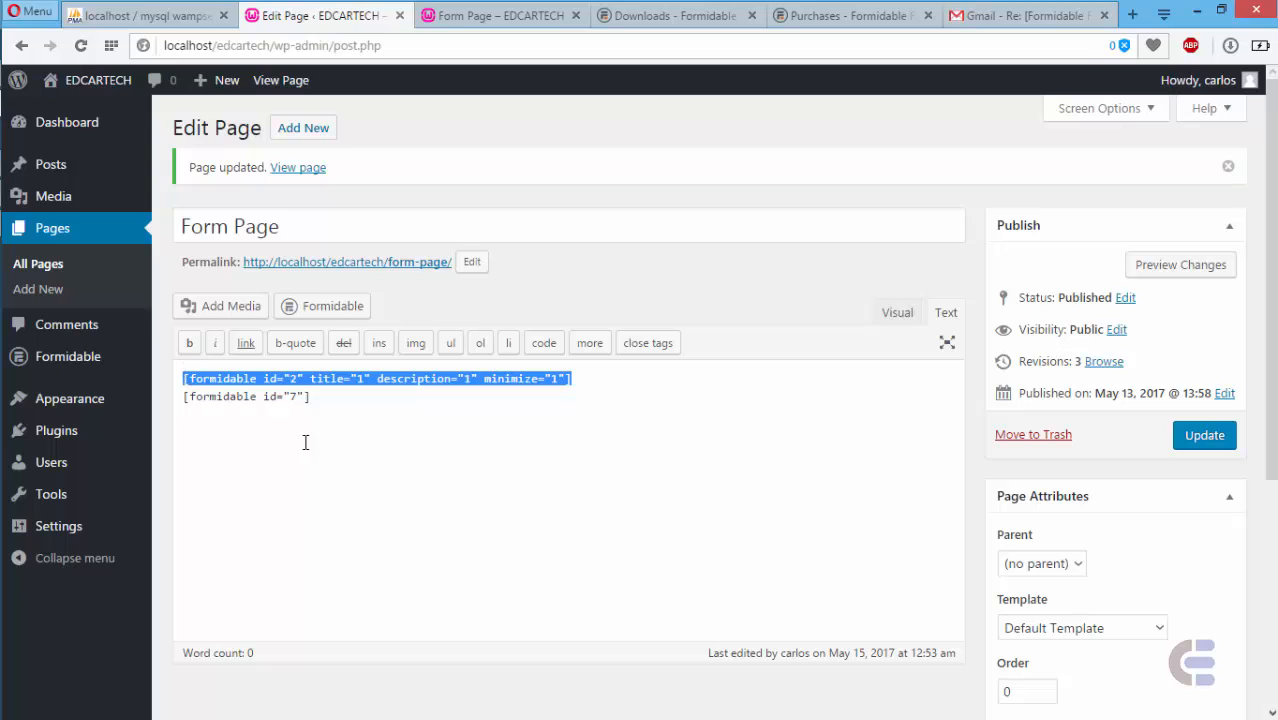
left_click(296, 381)
key("BackSpace")
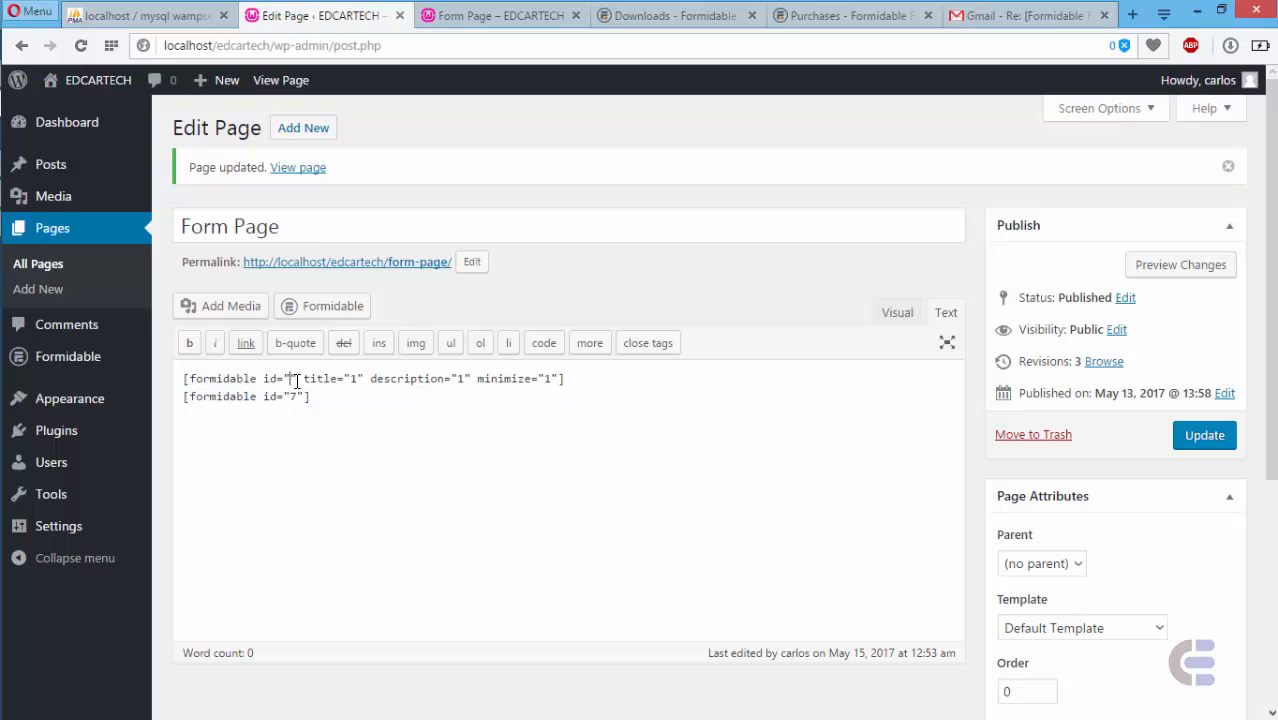
type("7")
left_click_drag(325, 392, 176, 396)
mouse_move(132, 390)
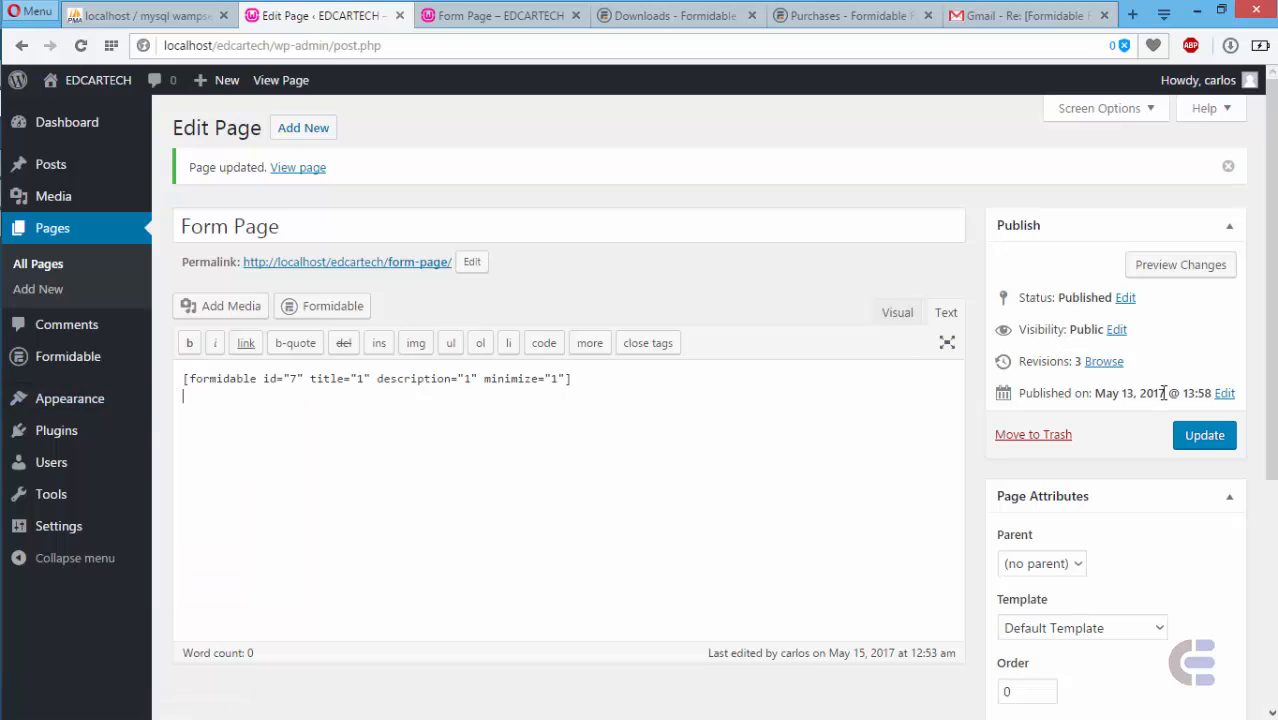
left_click(1204, 440)
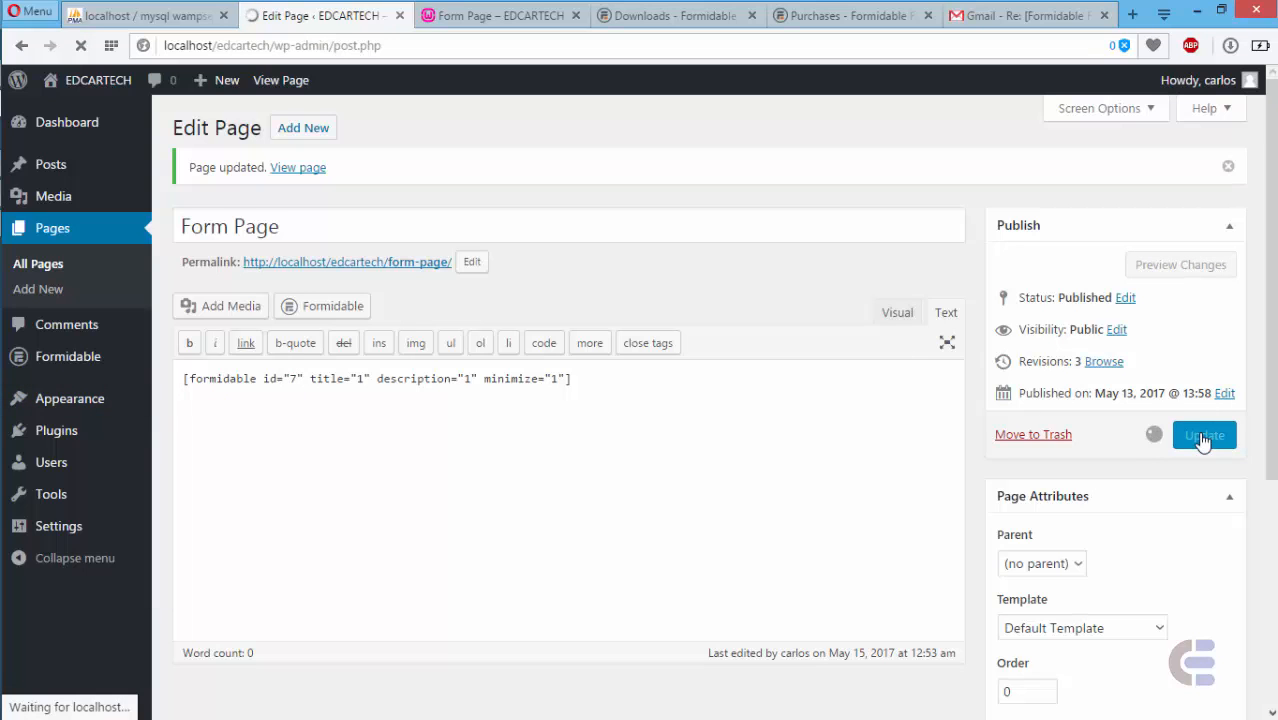
left_click(528, 15)
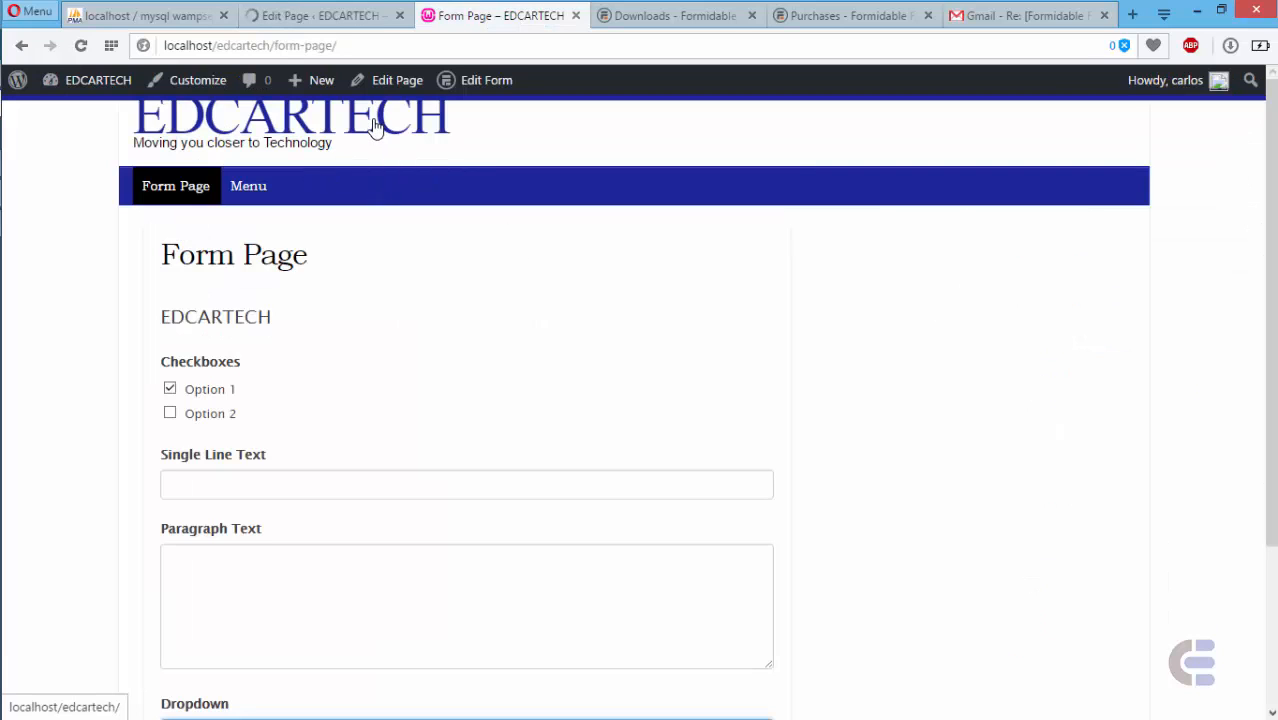
- Reload the live Form Page and check its Full Name, User Name, Password, Phone Number and Email fields
right_click(352, 246)
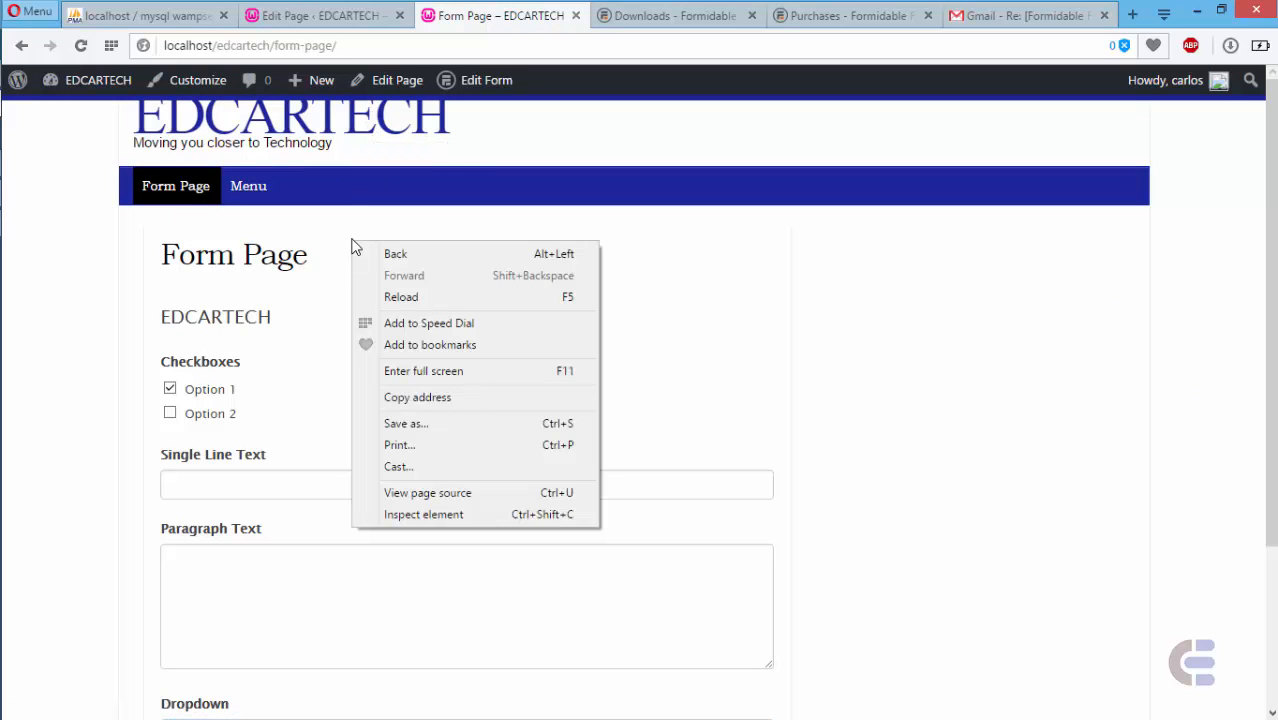
left_click(400, 297)
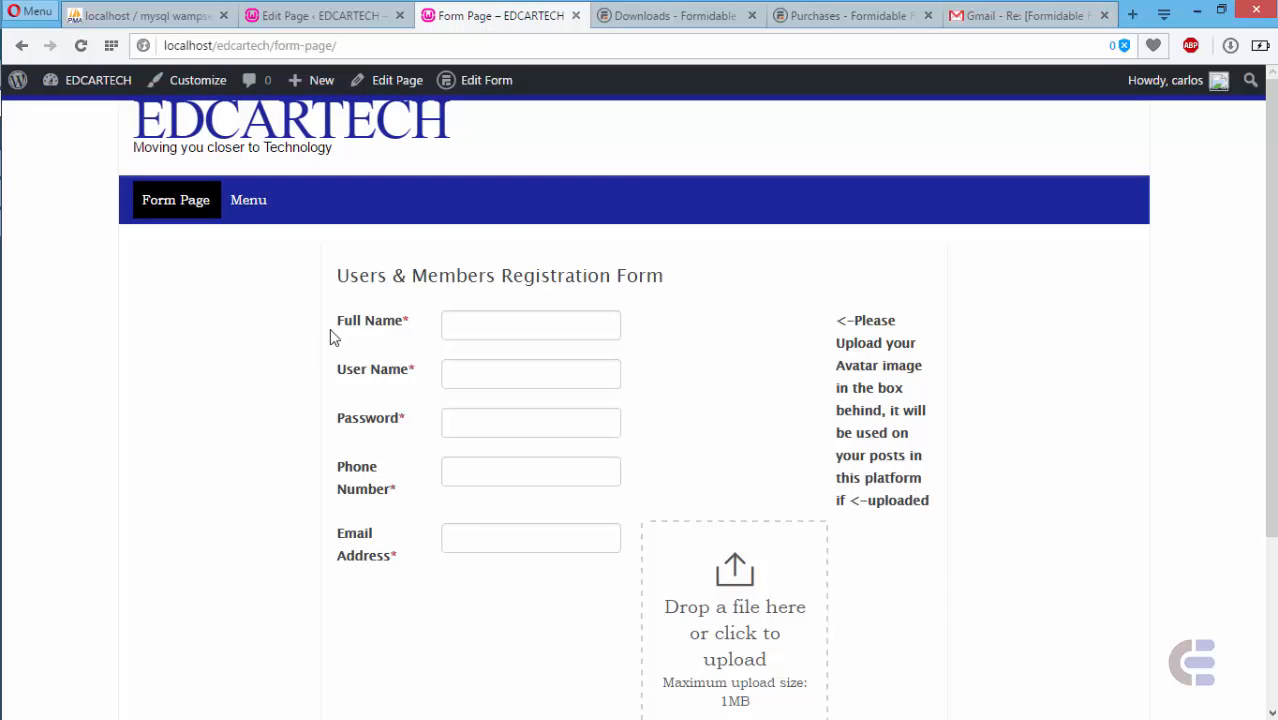
left_click(480, 319)
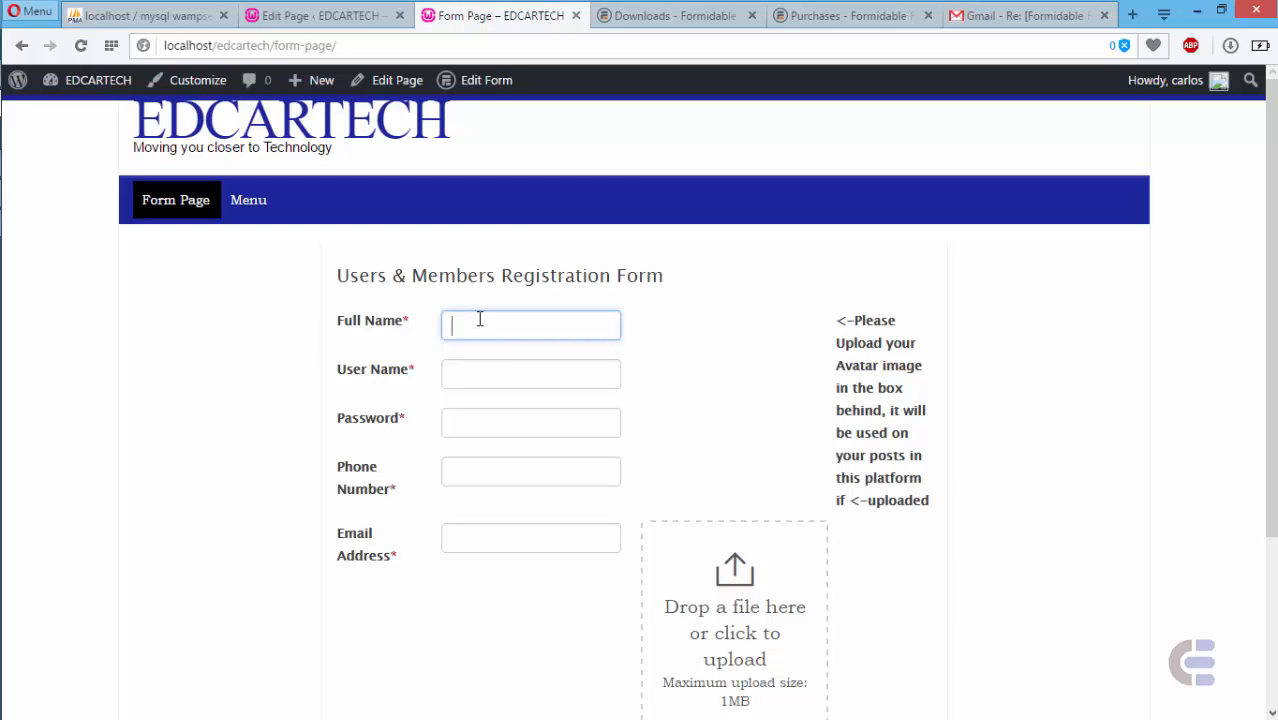
left_click(479, 376)
left_click(480, 432)
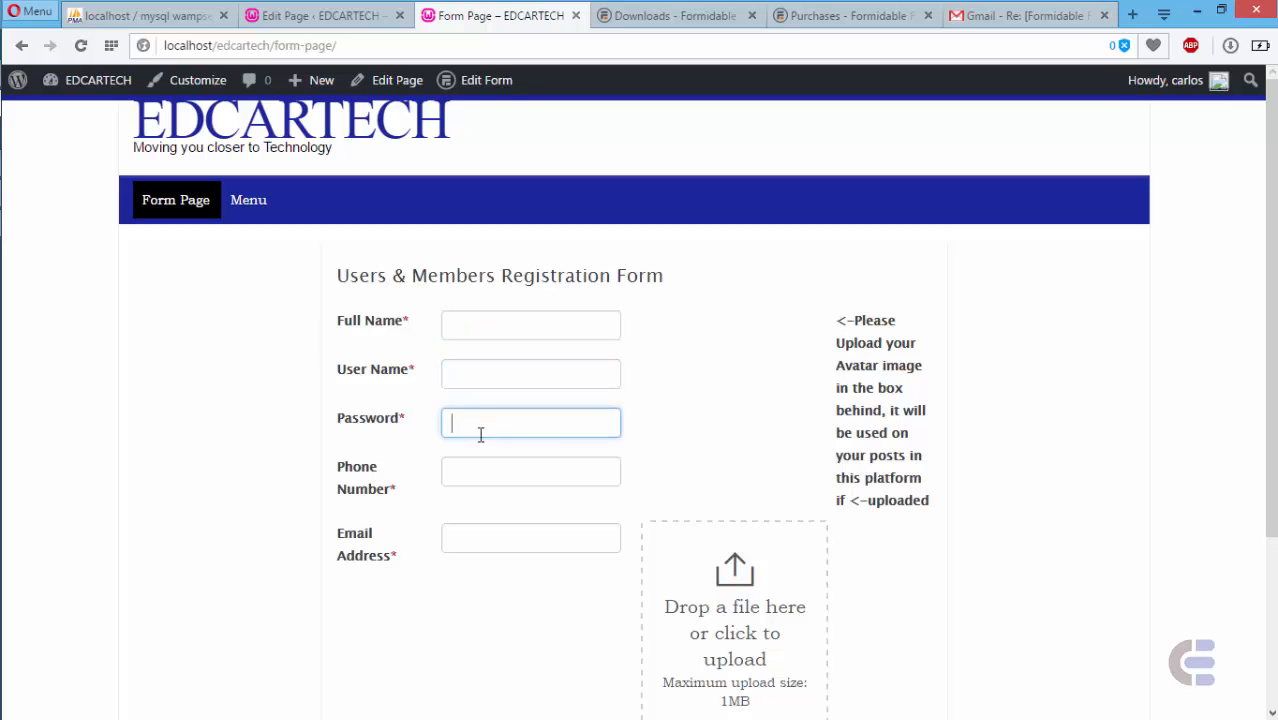
left_click(481, 467)
left_click(481, 525)
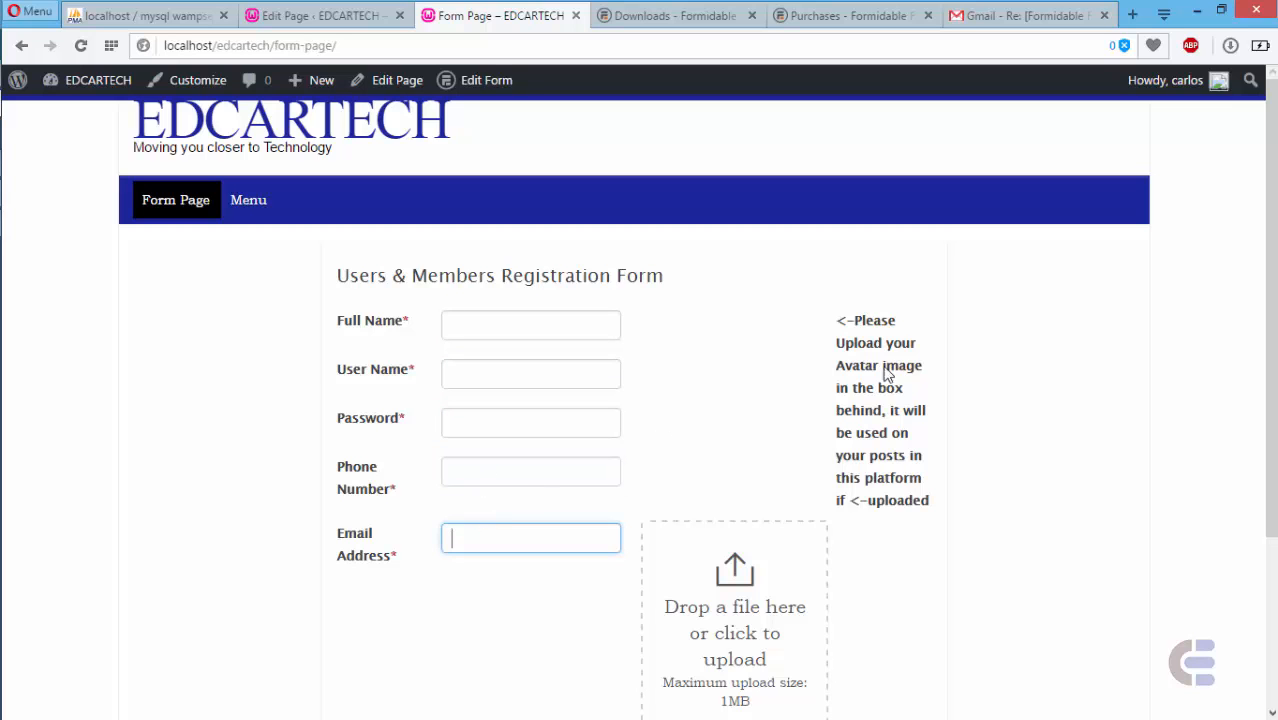
scroll(1270, 320, "down", 3)
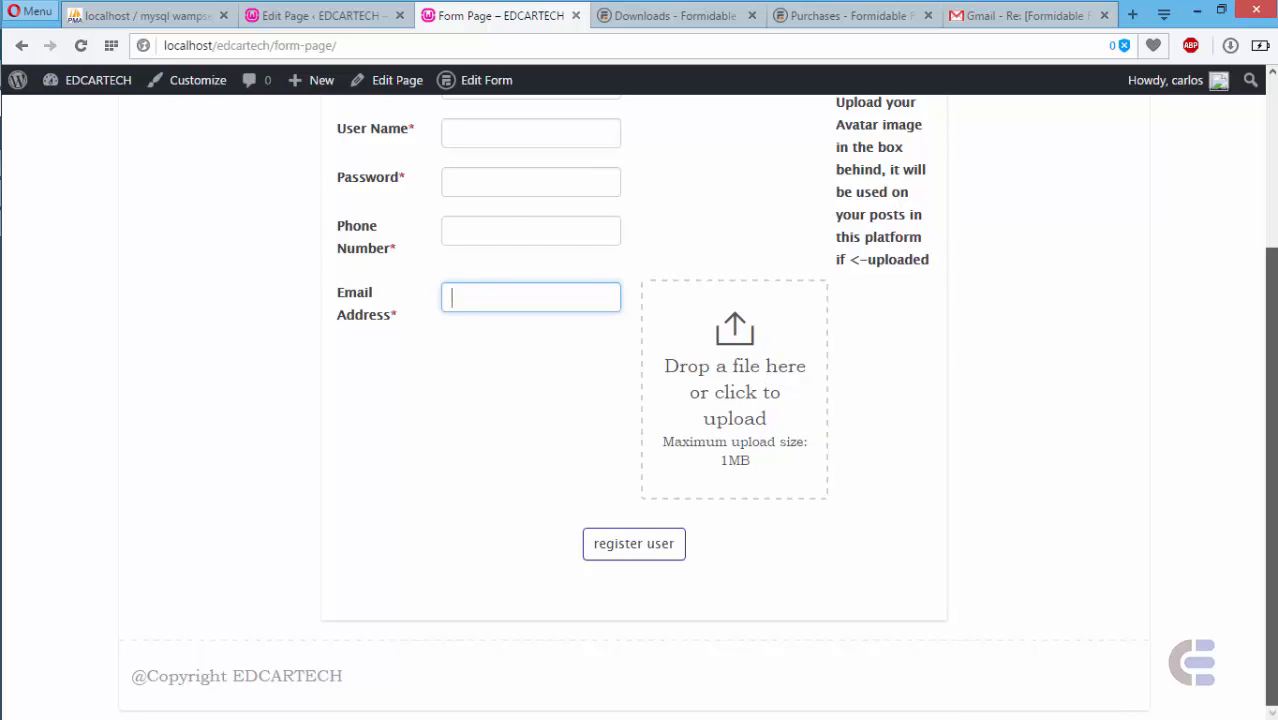
scroll(1268, 300, "up", 2)
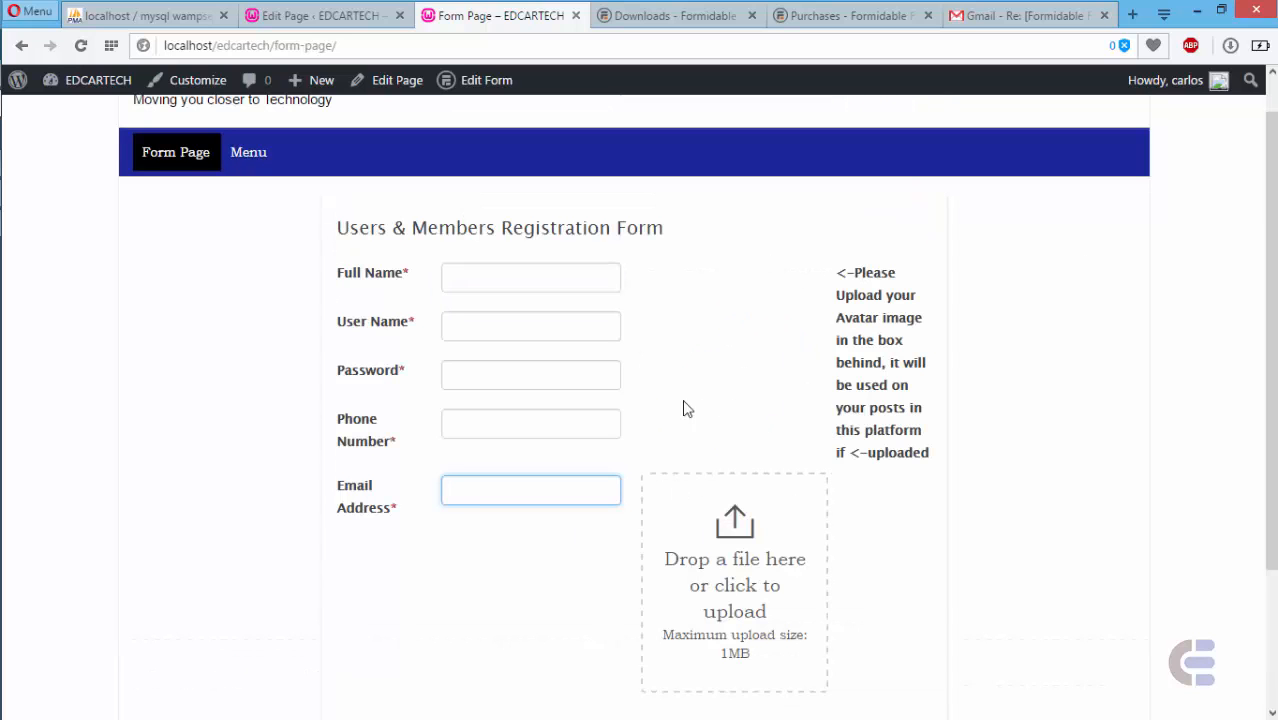
left_click(292, 13)
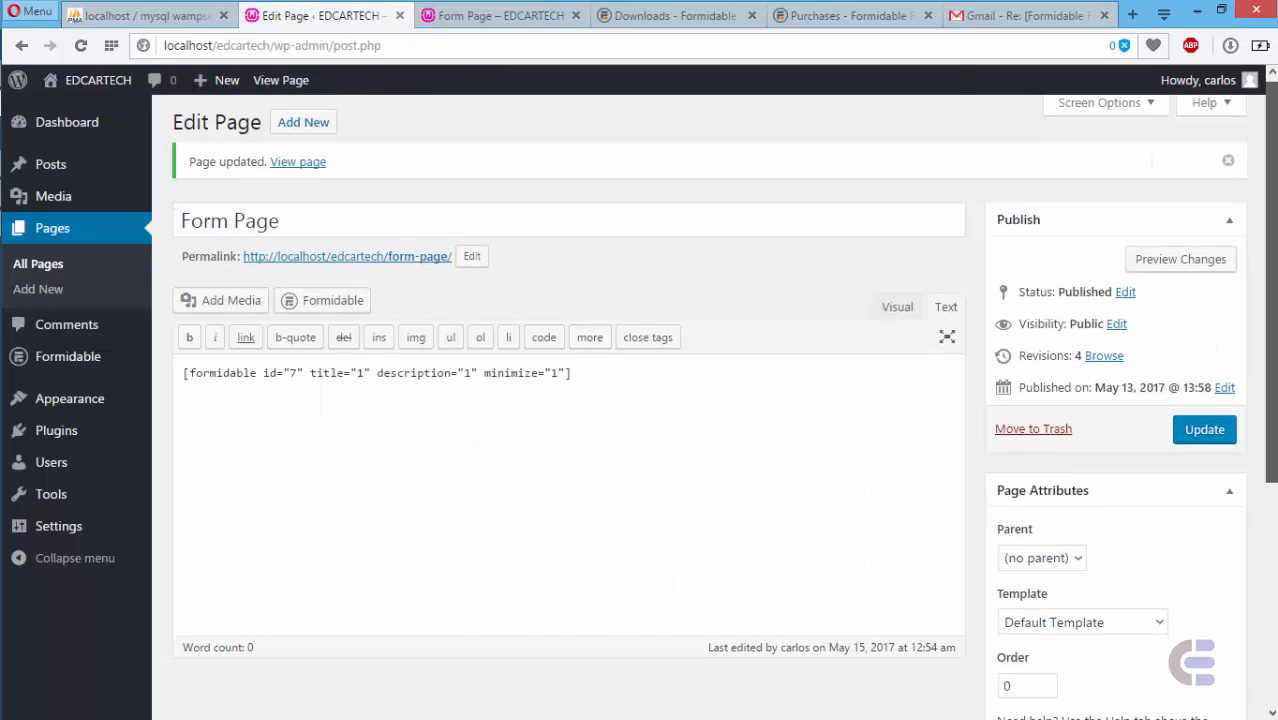
- Apply the Left sidebar layout to Form Page, update it, and reload the live page
scroll(660, 660, "down", 4)
left_click(678, 596)
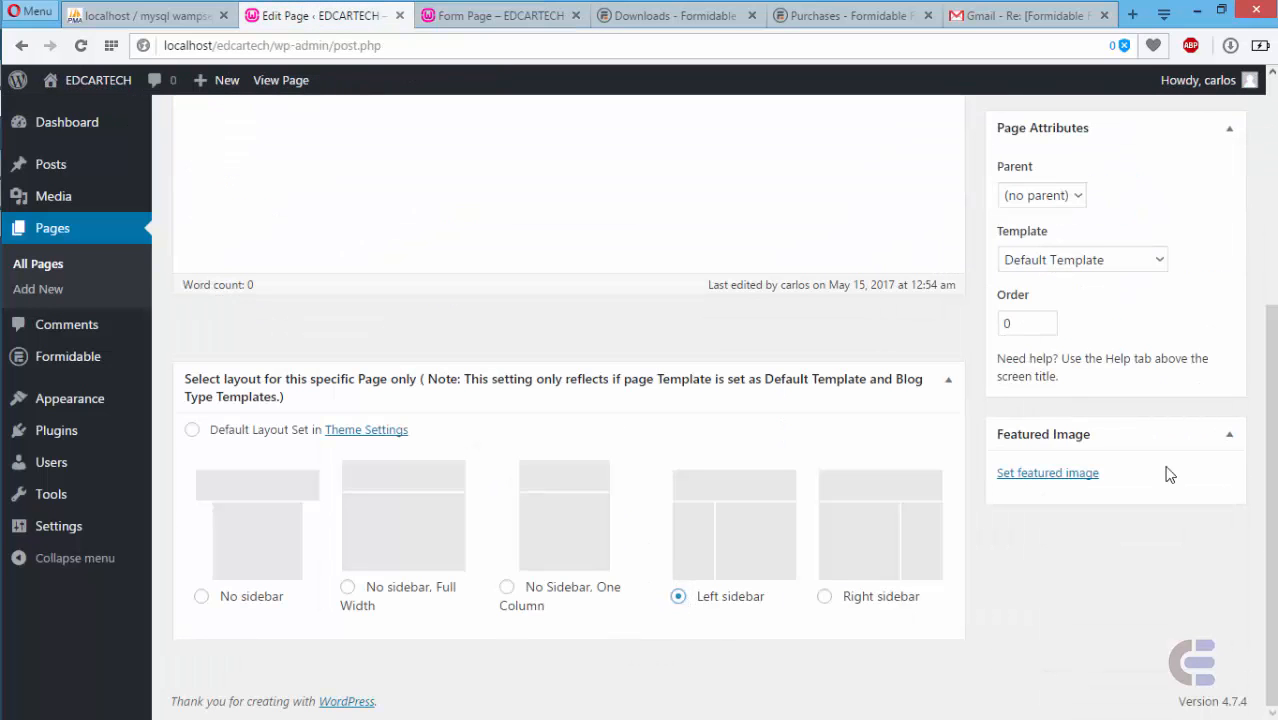
scroll(1270, 472, "up", 1)
scroll(1270, 472, "up", 3)
left_click(1190, 432)
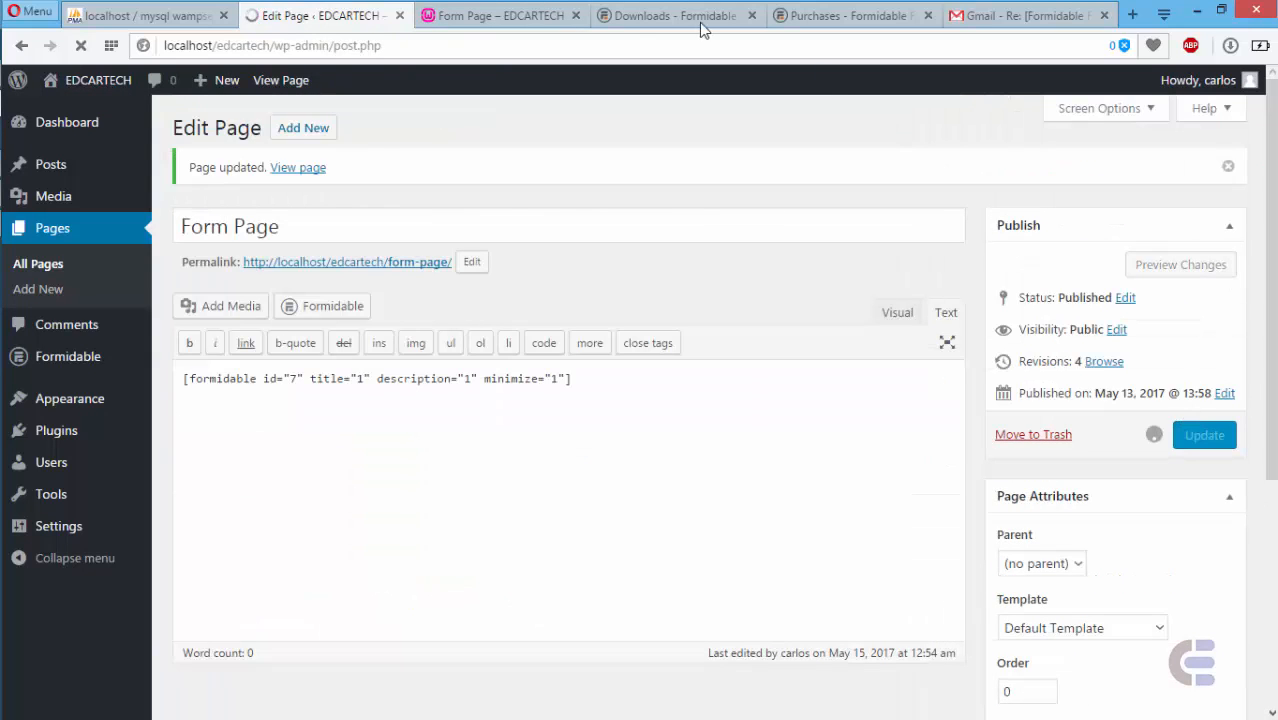
left_click(495, 15)
left_click(175, 155)
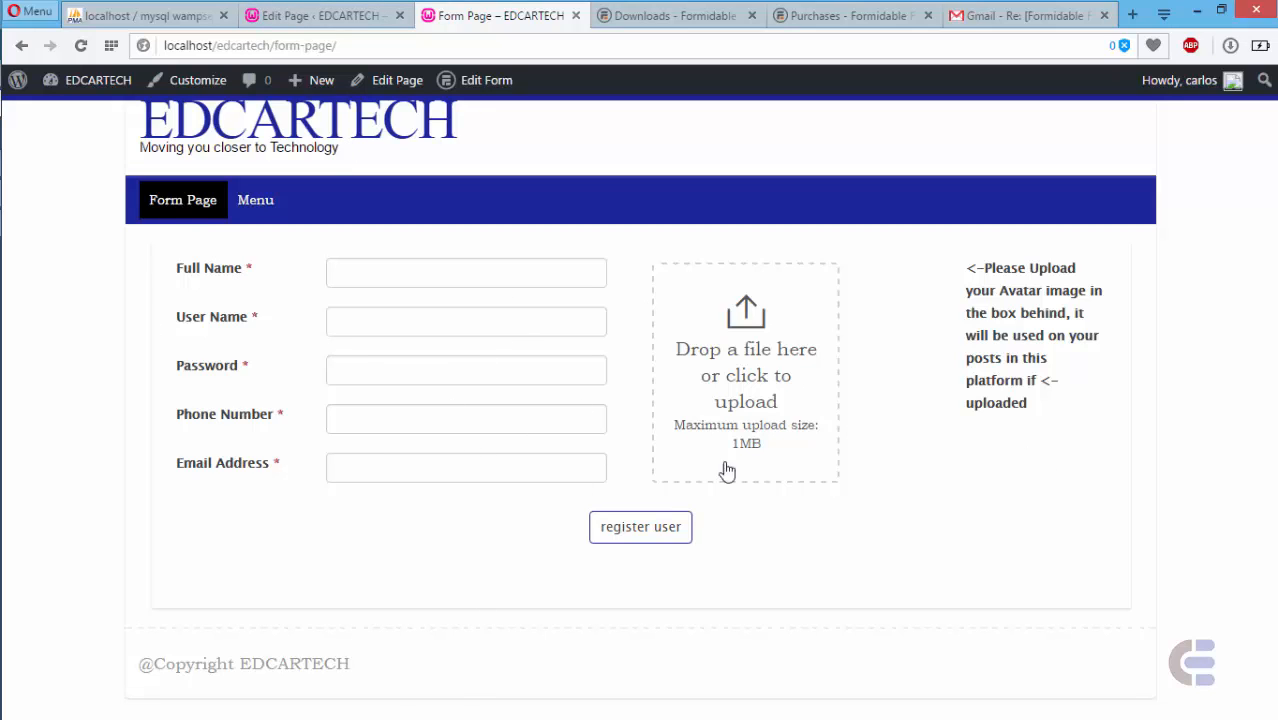
- Check the five registration fields, then log out from the Howdy menu
left_click(390, 279)
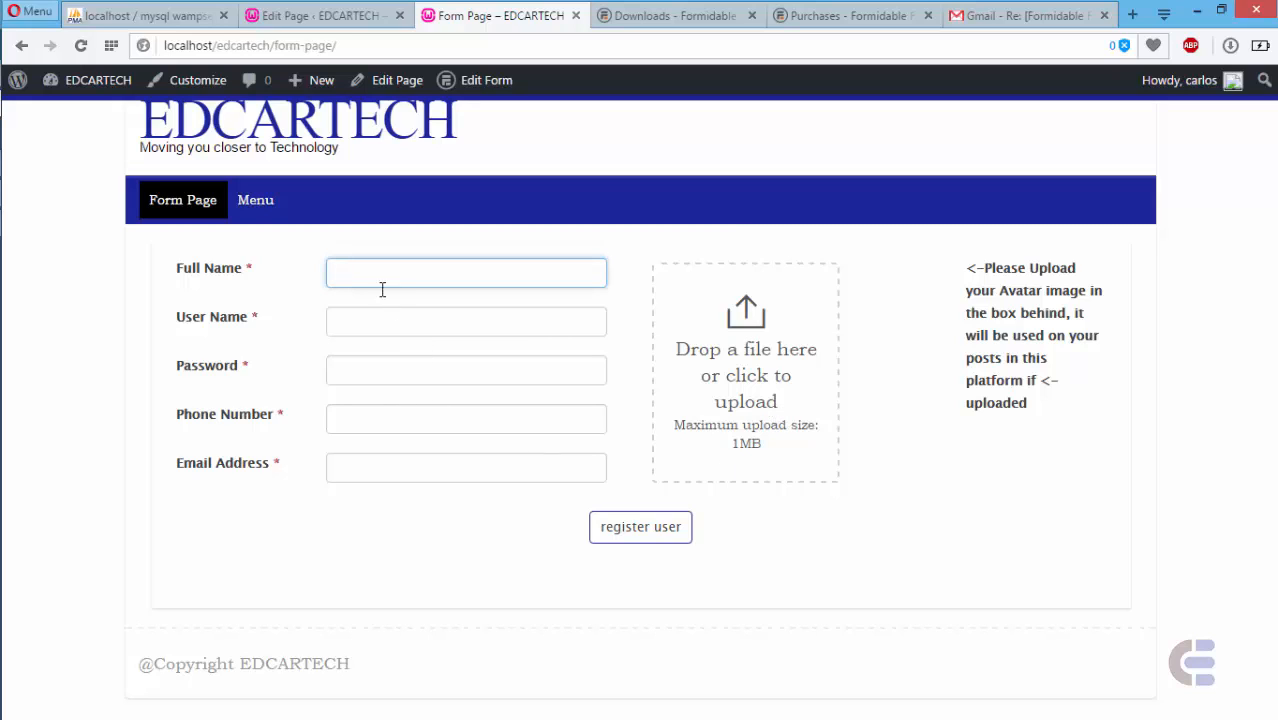
left_click(361, 320)
left_click(361, 373)
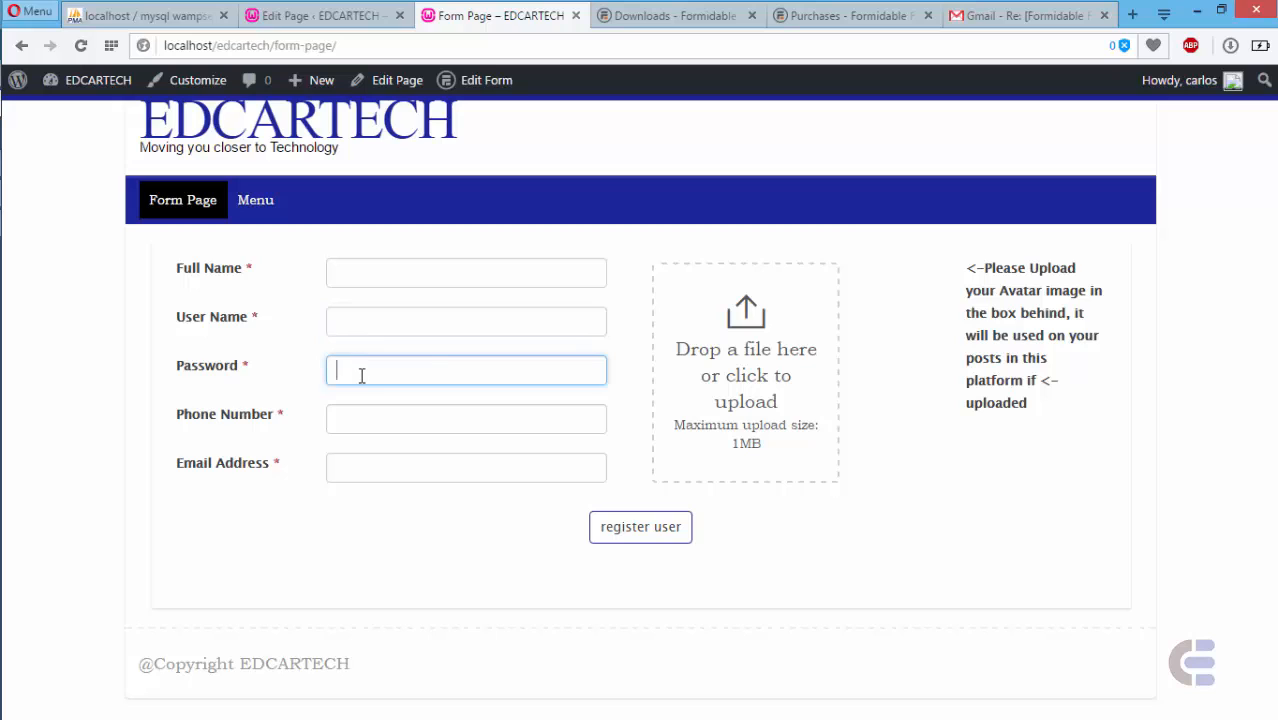
left_click(365, 417)
left_click(375, 464)
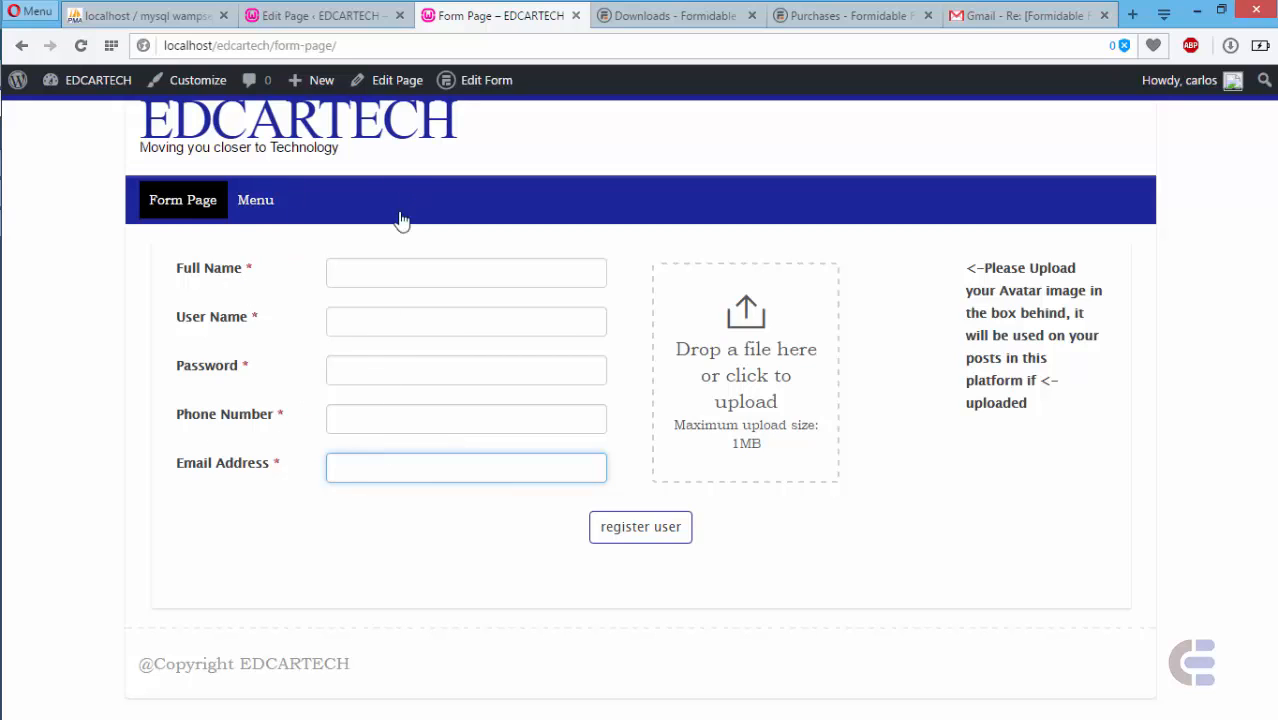
mouse_move(1198, 83)
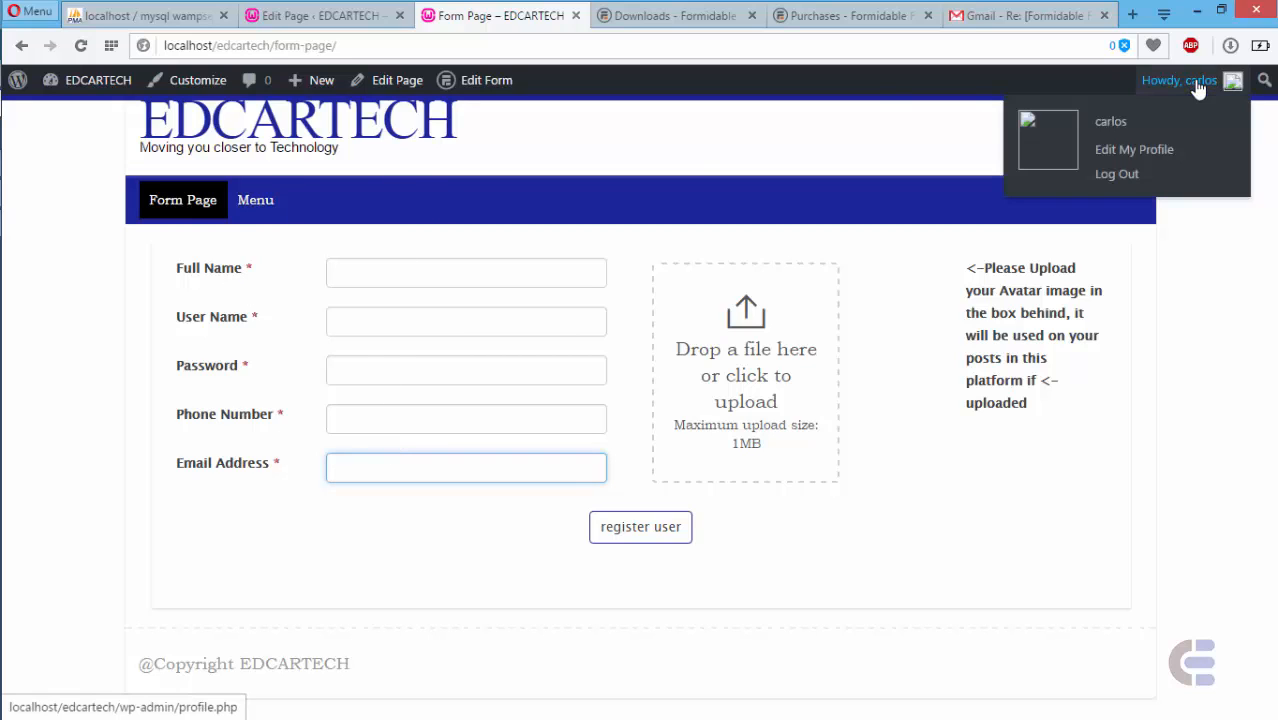
left_click(1118, 176)
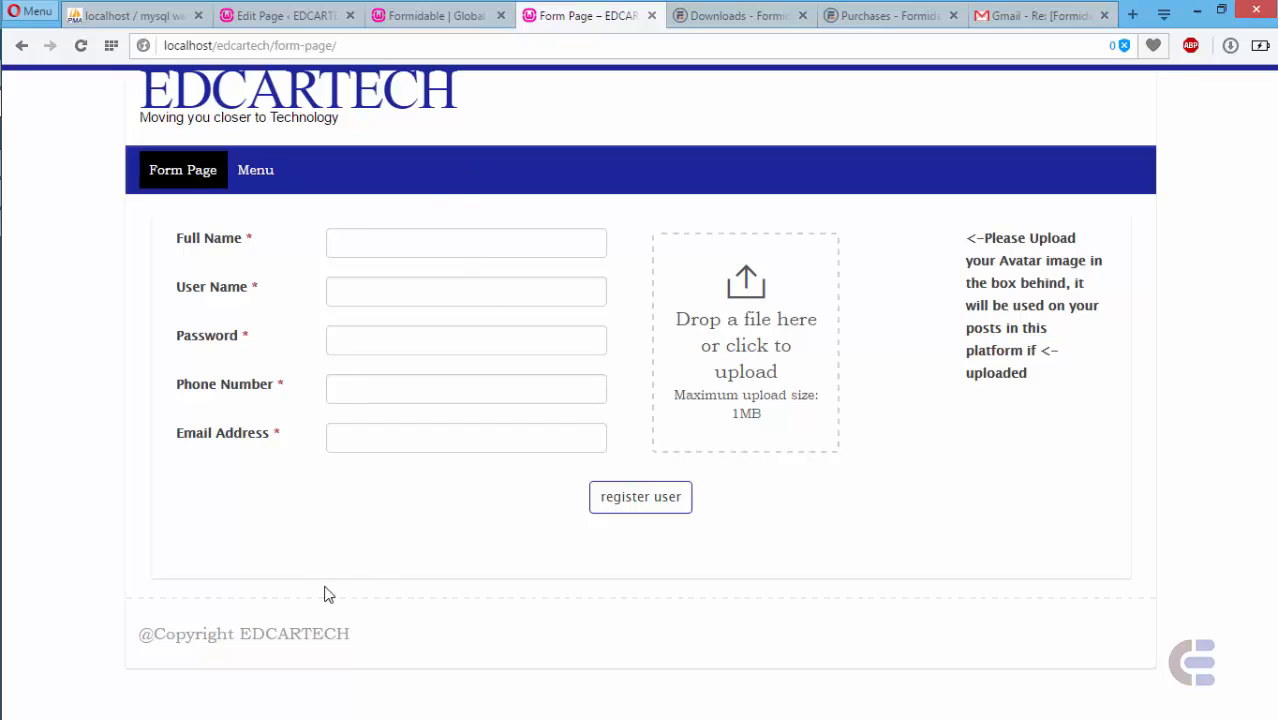
- Fill in the test user's full name, user name, password, phone number and e-mail address
left_click(380, 244)
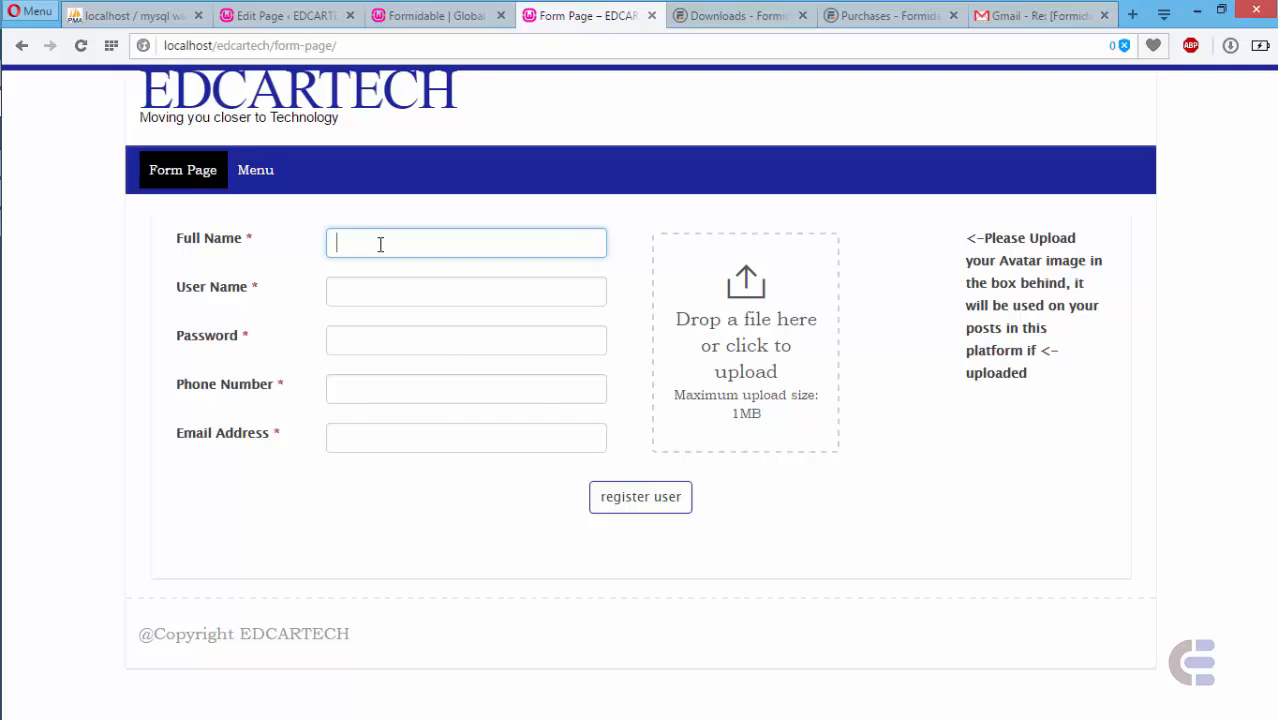
type("john Smith")
left_click(364, 295)
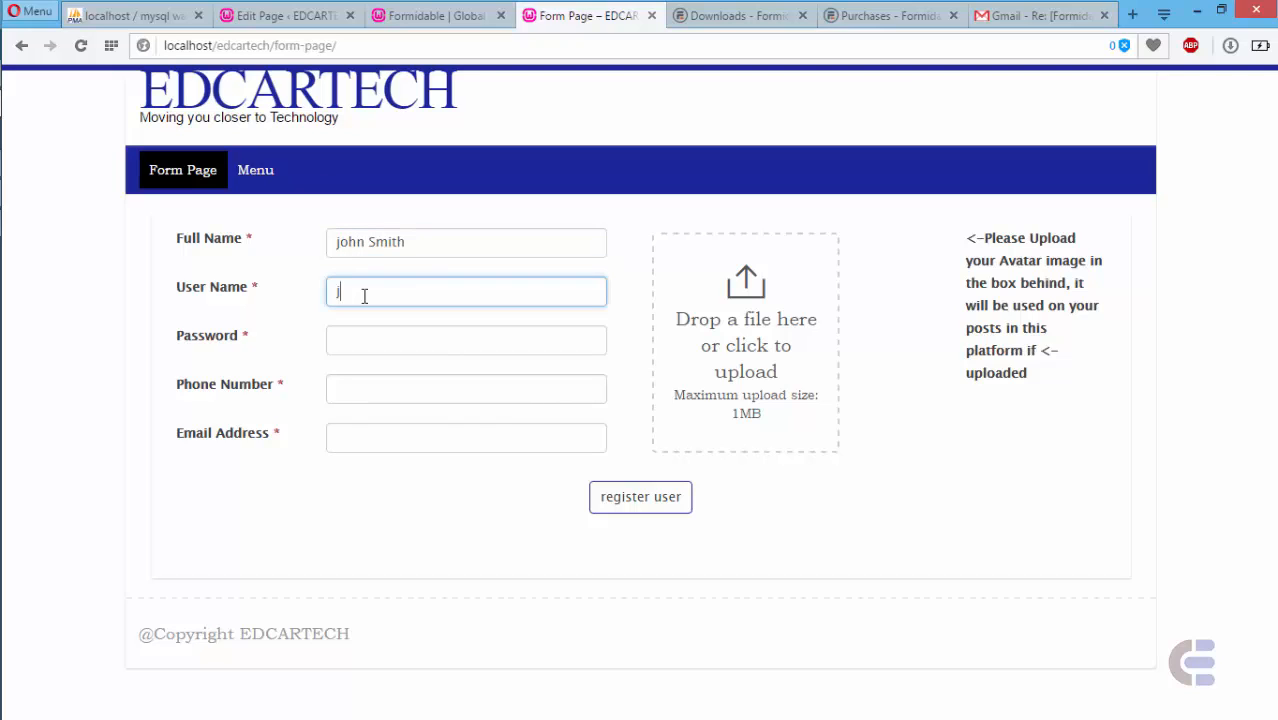
type("john")
left_click(471, 338)
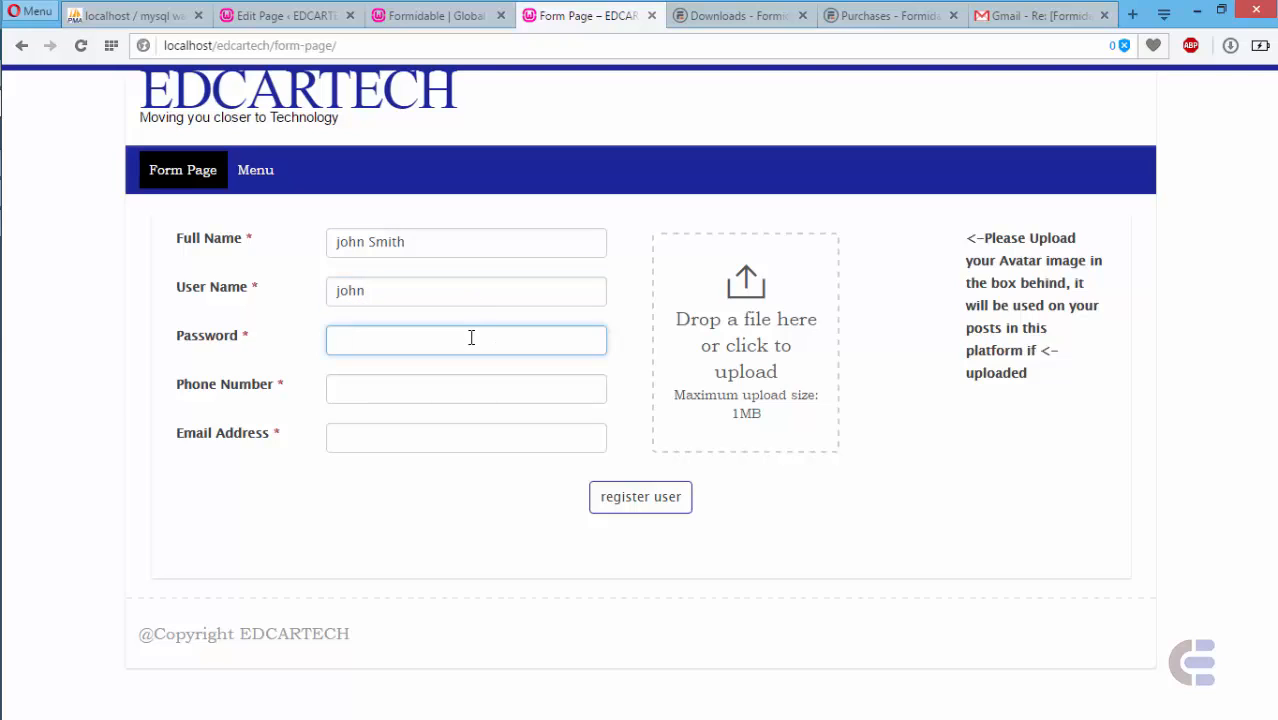
left_click(415, 391)
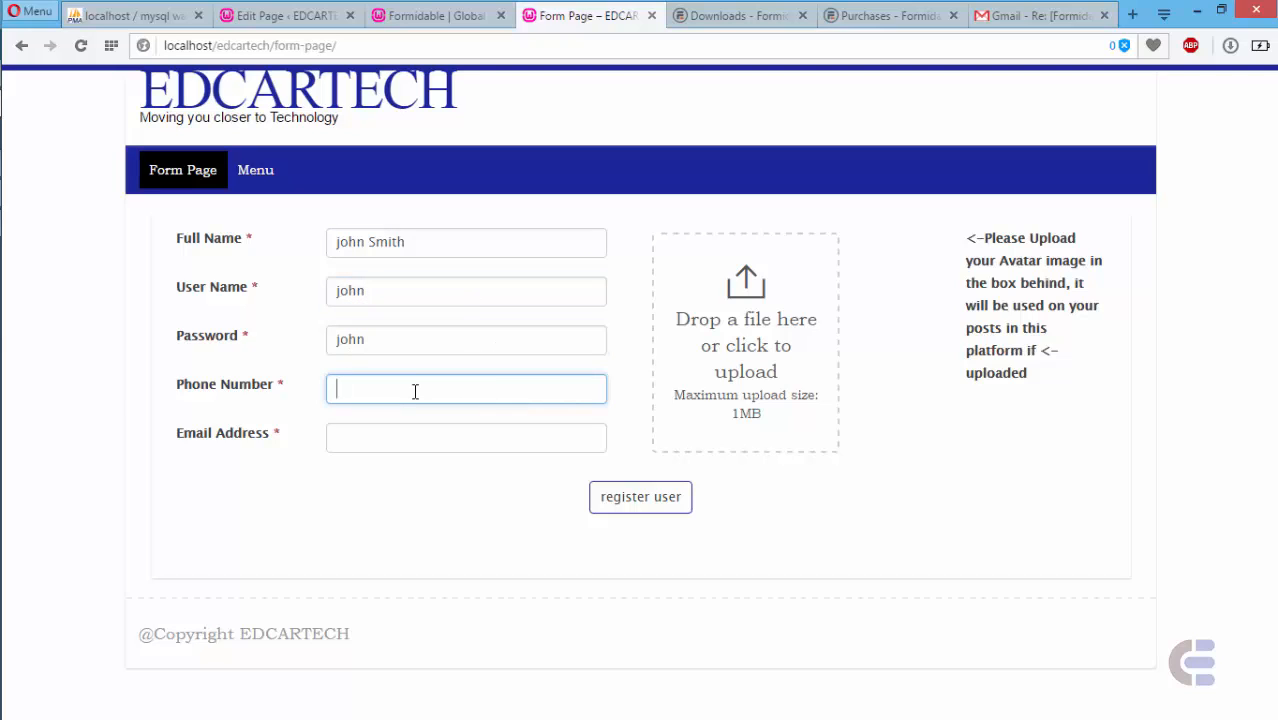
type("0000000000")
left_click(415, 436)
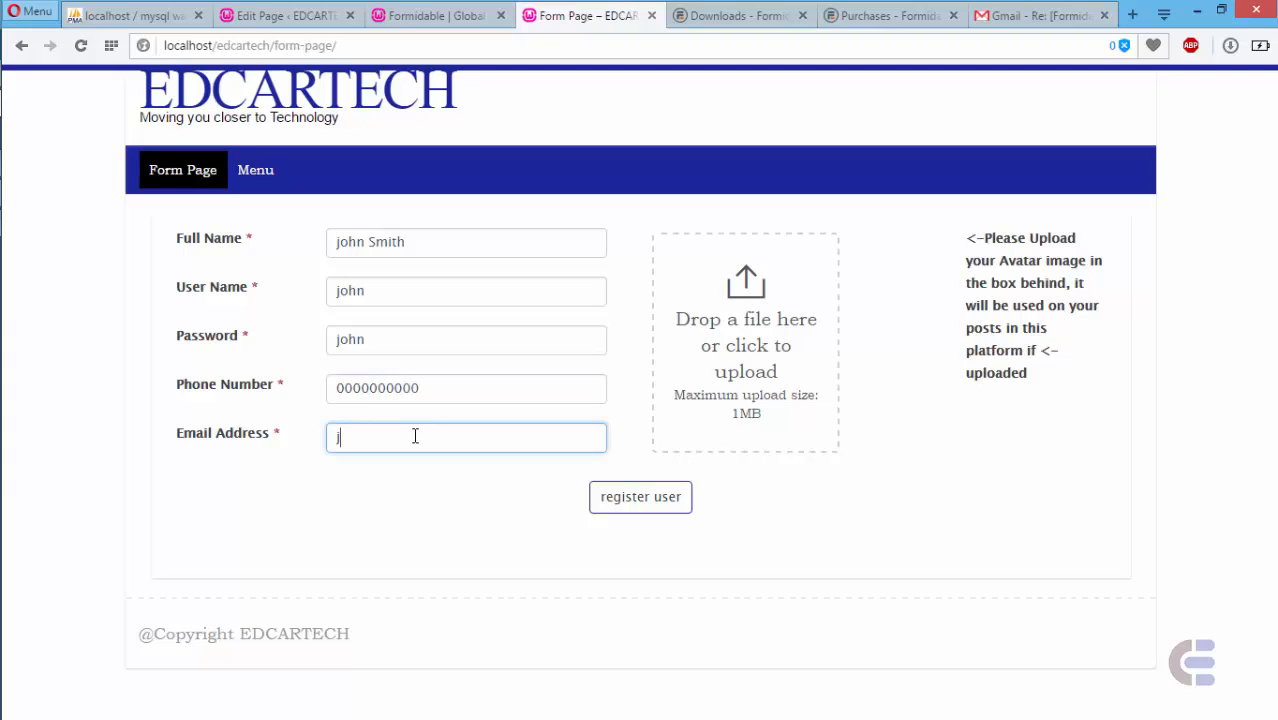
- Open and cancel the avatar file picker, then submit the registration
left_click(745, 352)
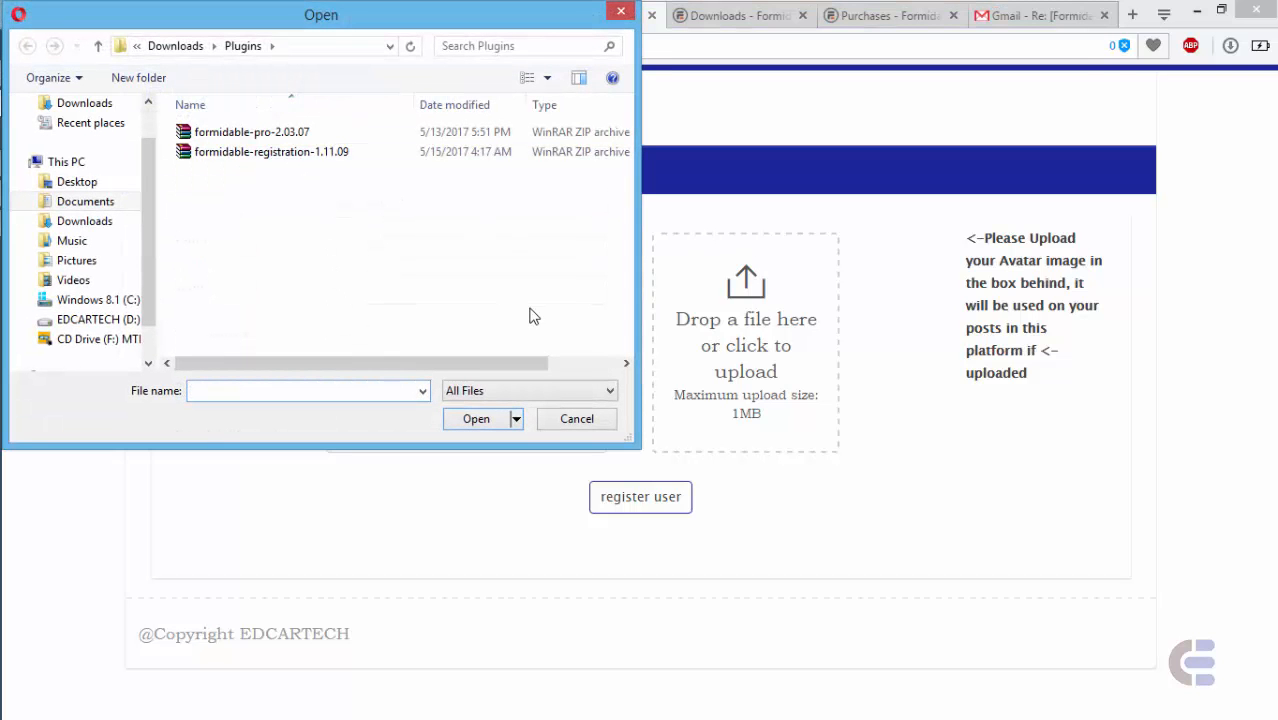
left_click(622, 12)
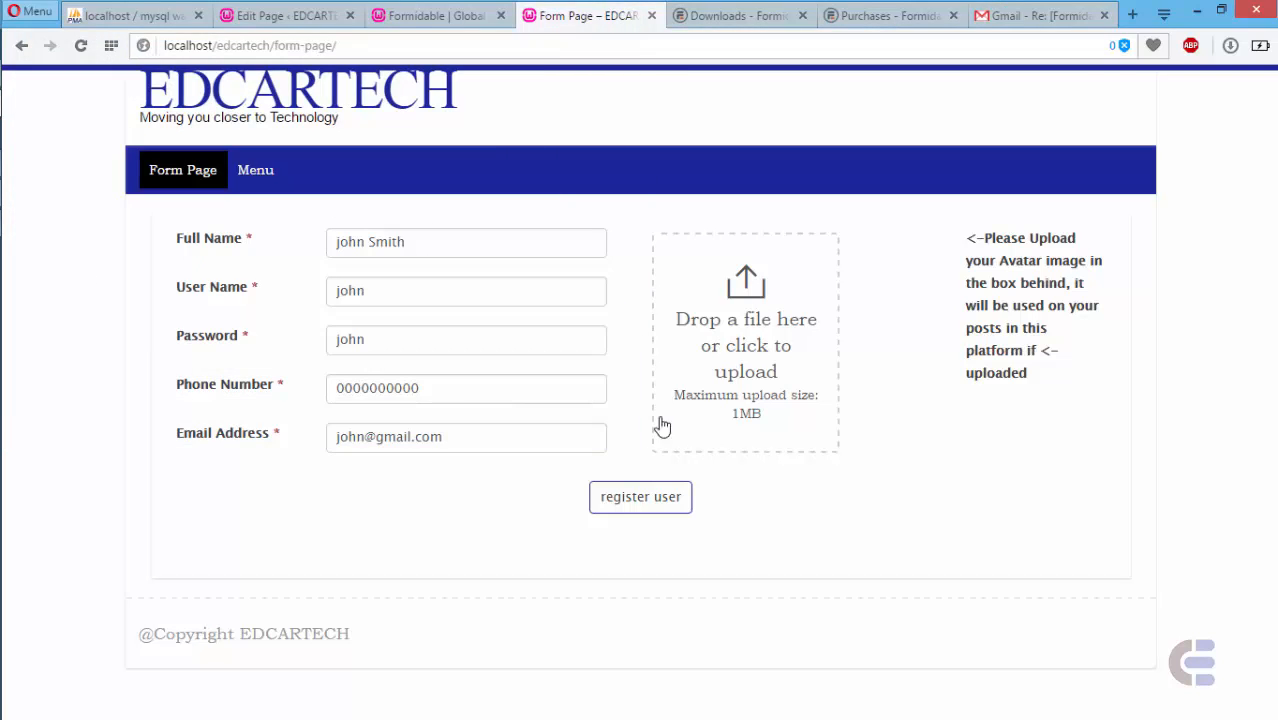
left_click(622, 500)
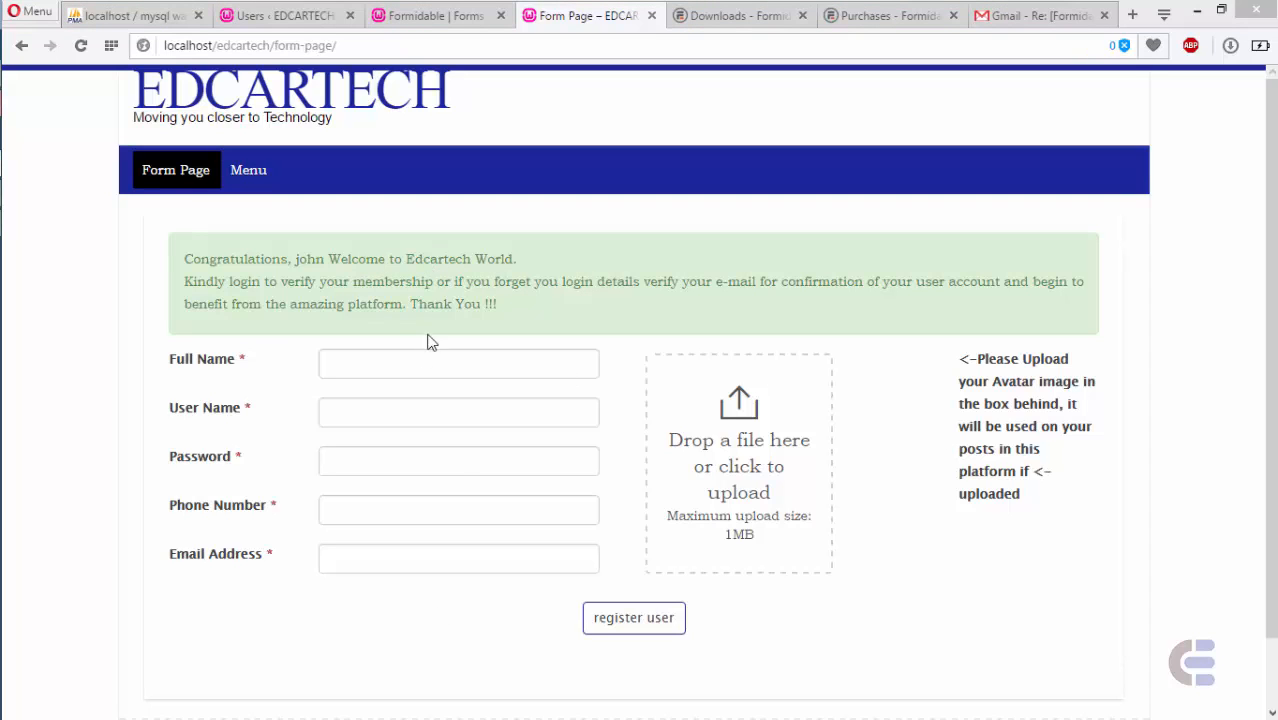
left_click(413, 12)
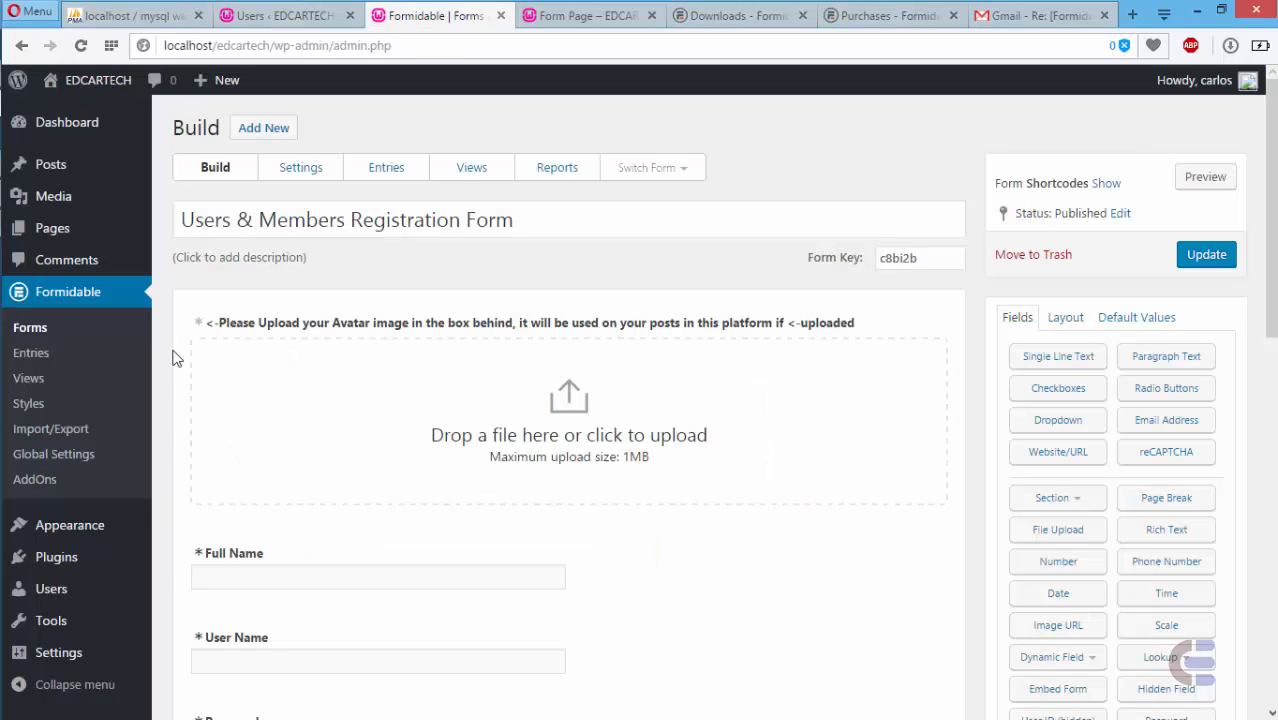
mouse_move(56, 588)
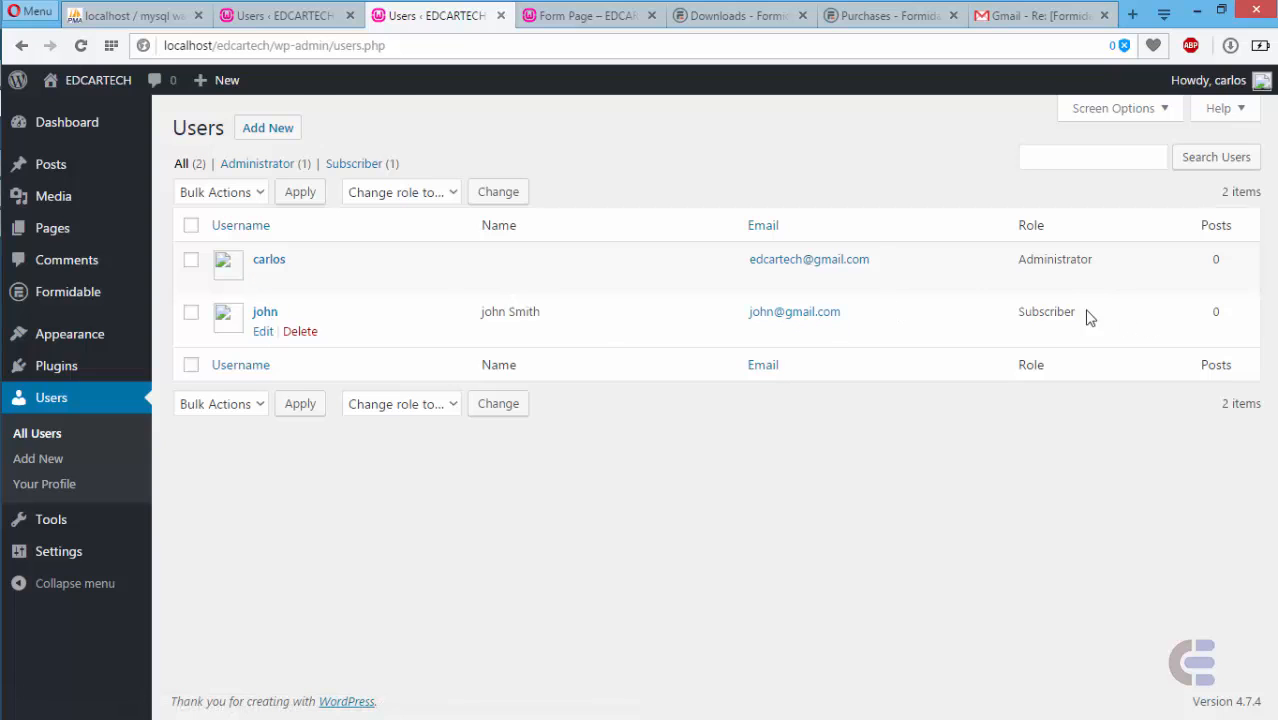
left_click(580, 16)
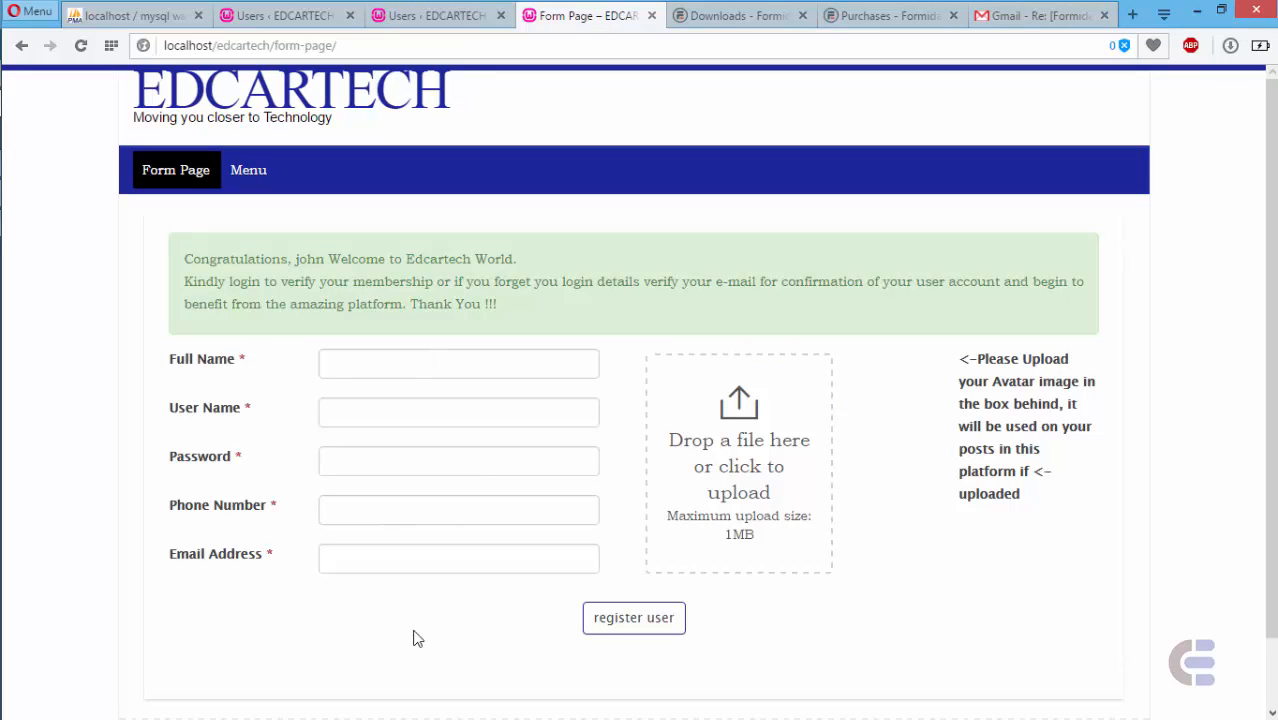